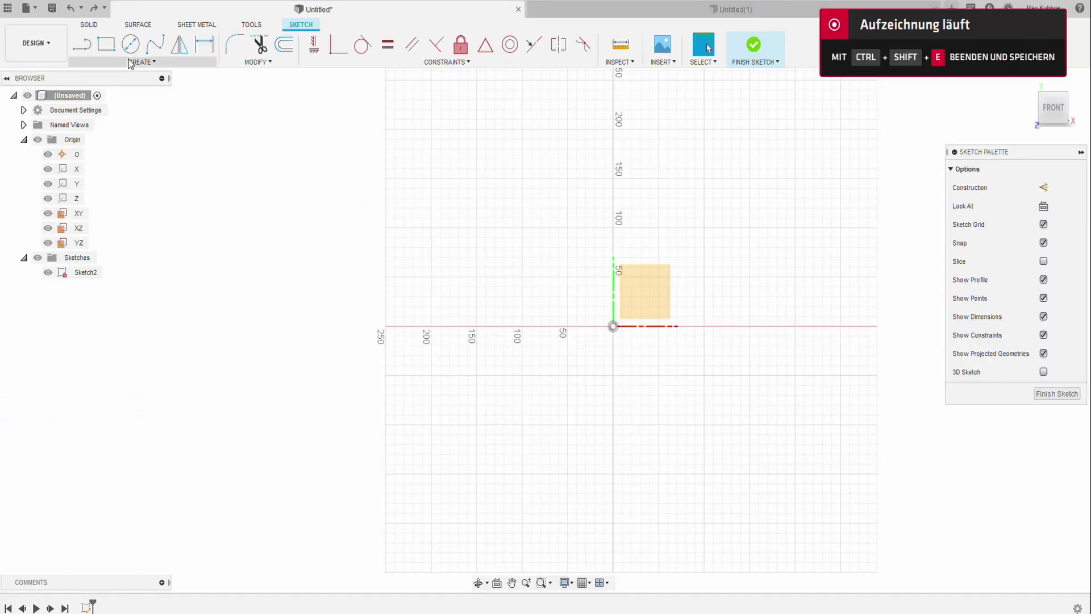
- Finish the open sketch and delete Sketch2 from the design
{"action": "left_click", "coordinate": [756, 43]}
{"action": "left_click", "coordinate": [94, 273]}
{"action": "key", "text": "Delete"}
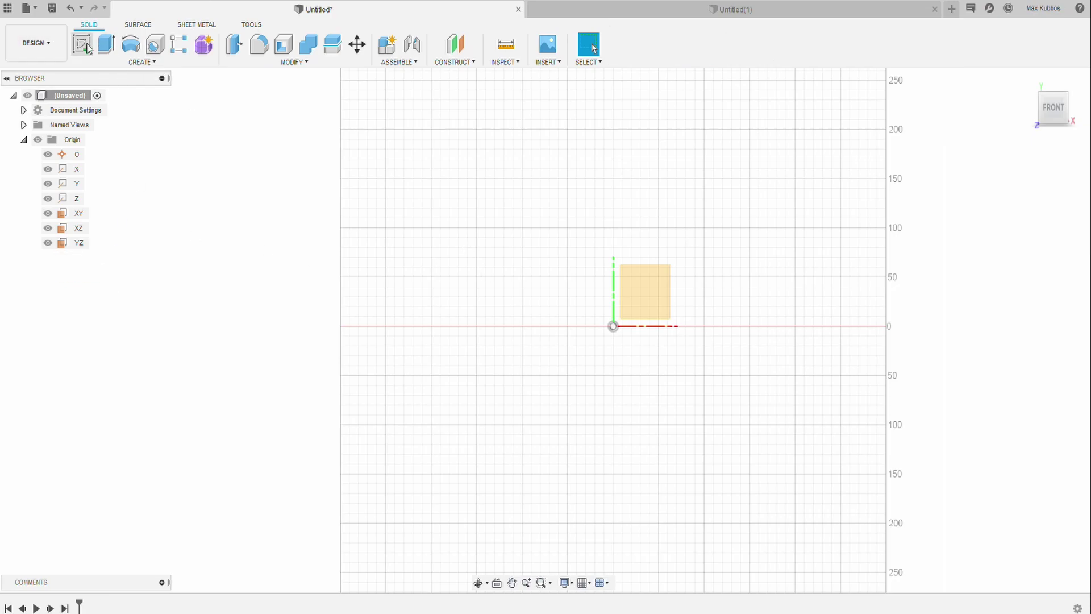
- On the XY front plane, sketch a 60 mm horizontal base line and a 150 mm vertical line from the origin
{"action": "left_click", "coordinate": [82, 43]}
{"action": "left_click", "coordinate": [659, 301]}
{"action": "key", "text": "l"}
{"action": "left_click", "coordinate": [497, 357]}
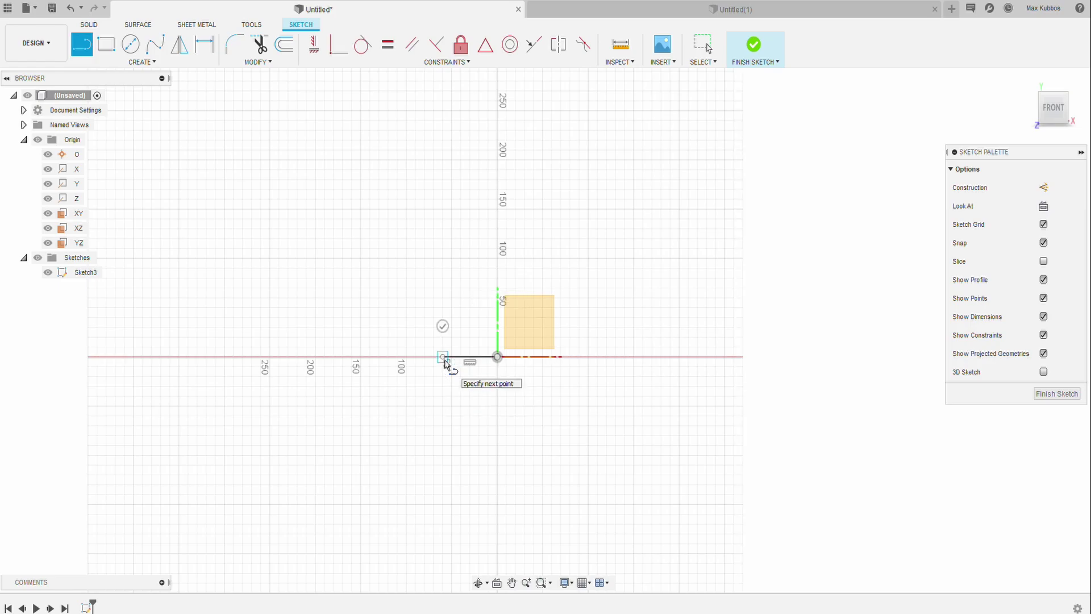
{"action": "type", "text": "150"}
{"action": "key", "text": "Return"}
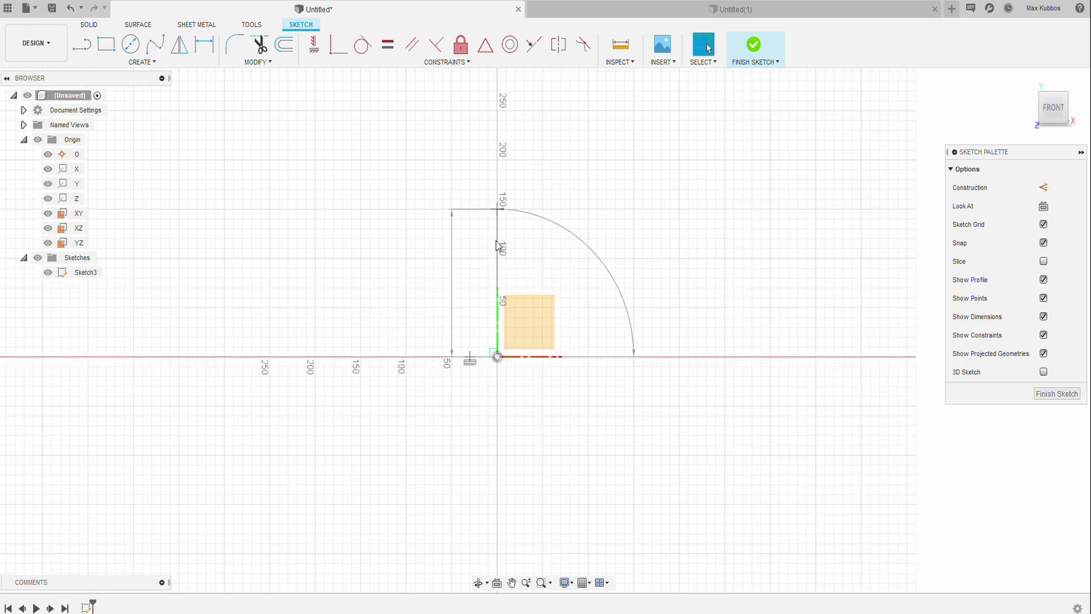
- Draw a 70 mm horizontal line from the vertical line's upper end and close the profile down to the base line's outer end
{"action": "scroll", "coordinate": [528, 378], "scroll_direction": "up", "scroll_amount": 2}
{"action": "left_click", "coordinate": [204, 44]}
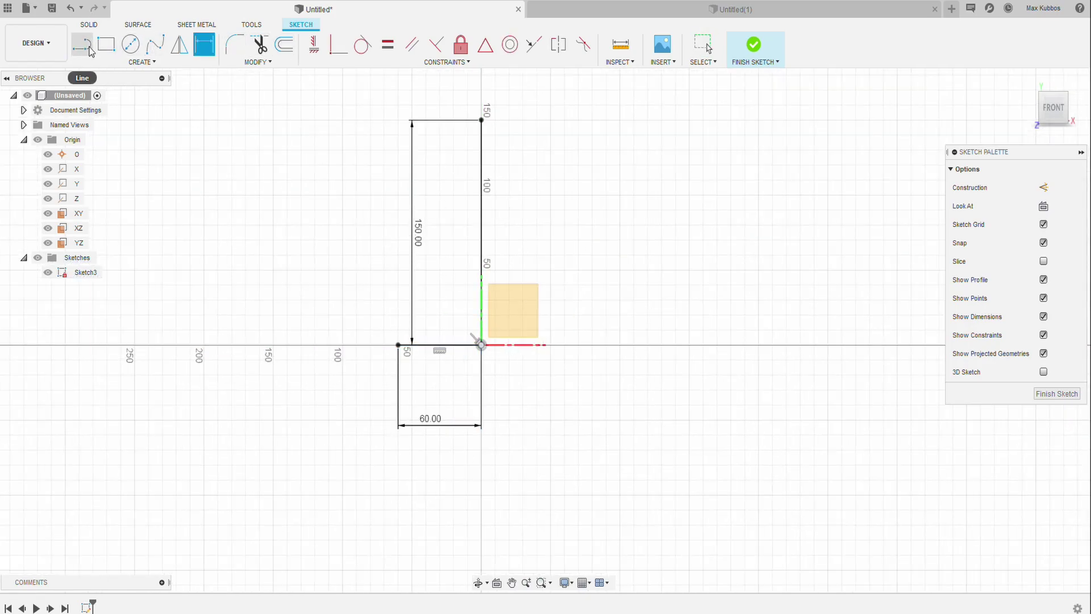
{"action": "left_click", "coordinate": [481, 120]}
{"action": "type", "text": "70"}
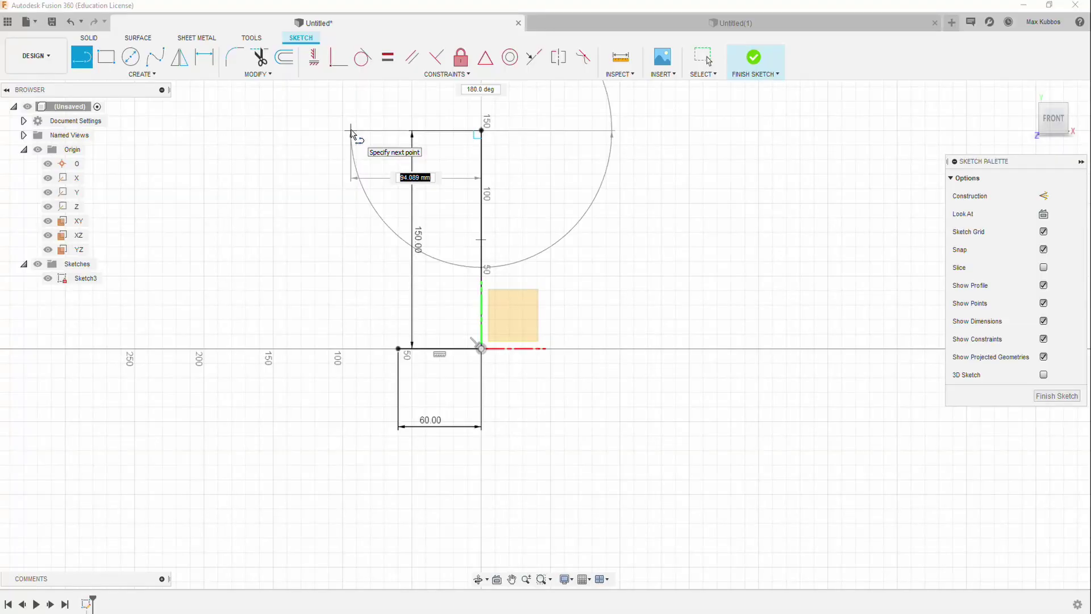
{"action": "key", "text": "Return"}
{"action": "left_click", "coordinate": [398, 345]}
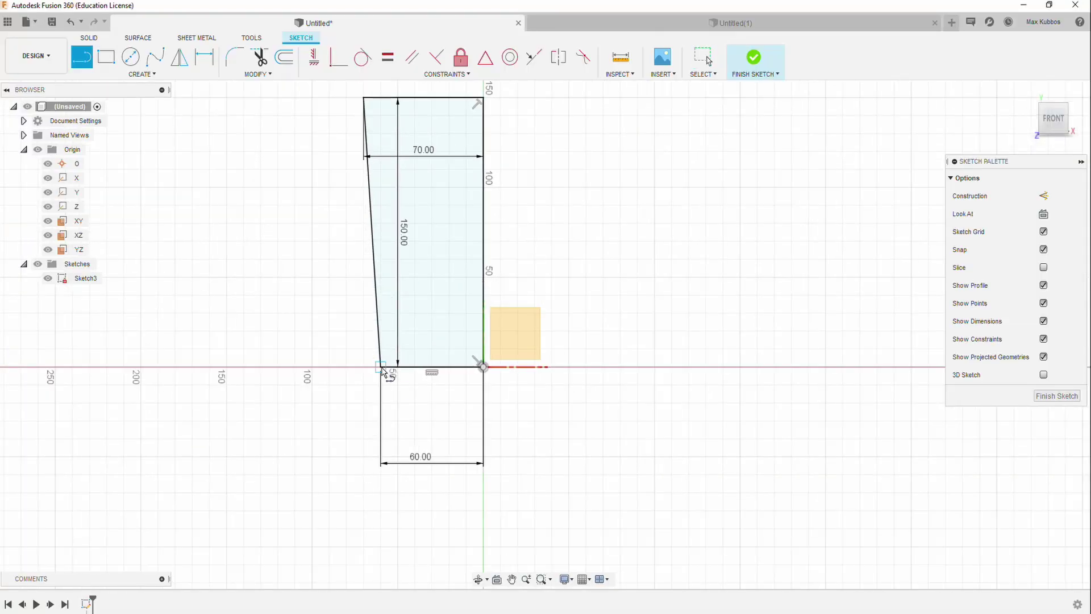
- Draw a zigzag outer wall from the base's outer corner, flaring to about 90 mm from the axis, and close it to the upper corner
{"action": "left_click", "coordinate": [380, 367]}
{"action": "left_click", "coordinate": [363, 331]}
{"action": "left_click", "coordinate": [363, 269]}
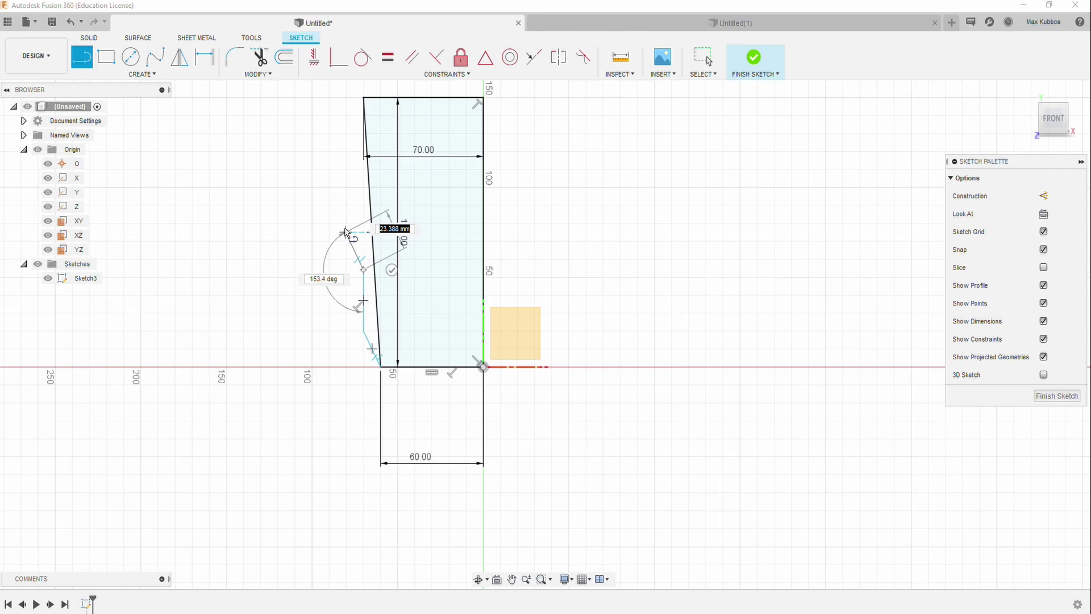
{"action": "left_click", "coordinate": [346, 231]}
{"action": "left_click", "coordinate": [354, 180]}
{"action": "left_click", "coordinate": [329, 97]}
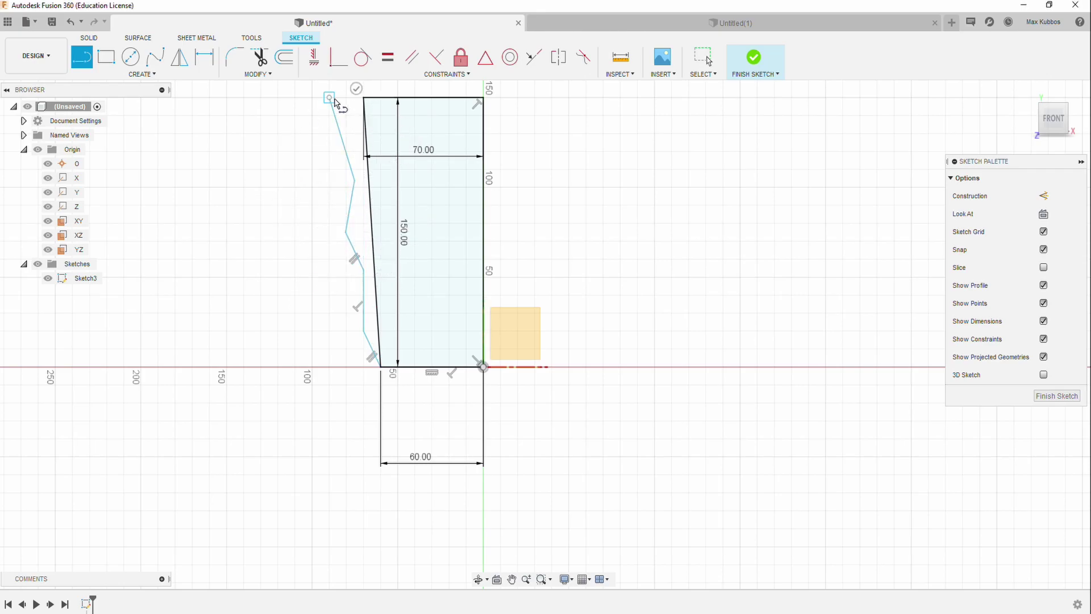
{"action": "left_click", "coordinate": [363, 97]}
{"action": "scroll", "coordinate": [426, 227], "scroll_direction": "down", "scroll_amount": 1}
{"action": "scroll", "coordinate": [424, 171], "scroll_direction": "up", "scroll_amount": 2}
{"action": "key", "text": "Escape"}
- Draw a horizontal floor line across the inner profile and dimension it 10 mm above the base line
{"action": "scroll", "coordinate": [575, 283], "scroll_direction": "down", "scroll_amount": 1}
{"action": "left_click", "coordinate": [82, 57]}
{"action": "left_click", "coordinate": [394, 366]}
{"action": "left_click", "coordinate": [495, 366]}
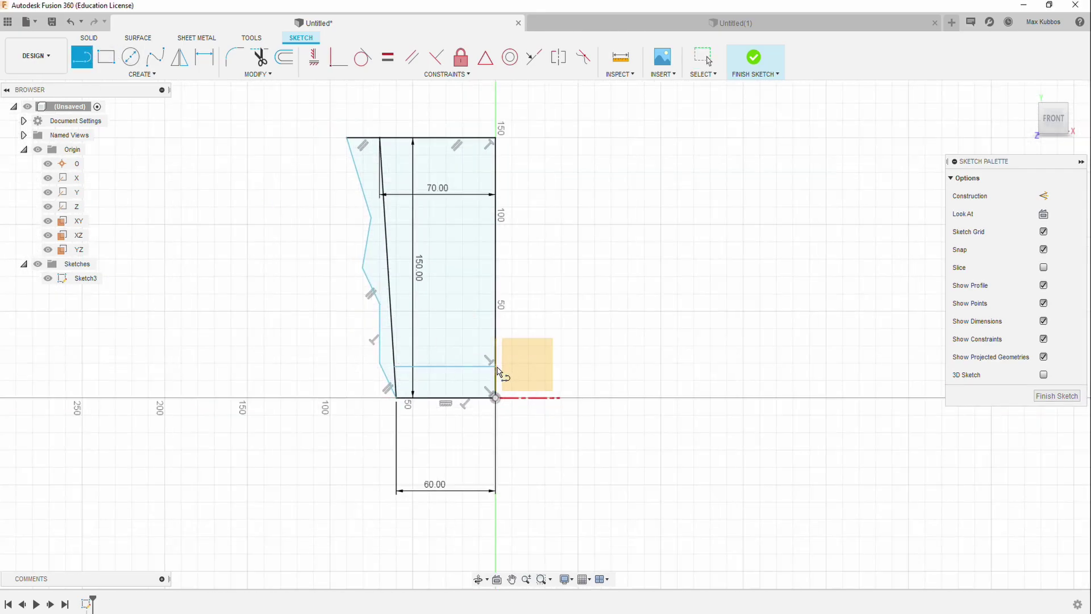
{"action": "key", "text": "d"}
{"action": "left_click", "coordinate": [454, 367]}
{"action": "left_click", "coordinate": [457, 397]}
{"action": "left_click", "coordinate": [592, 372]}
{"action": "type", "text": "10"}
{"action": "key", "text": "Return"}
{"action": "scroll", "coordinate": [414, 402], "scroll_direction": "up", "scroll_amount": 2}
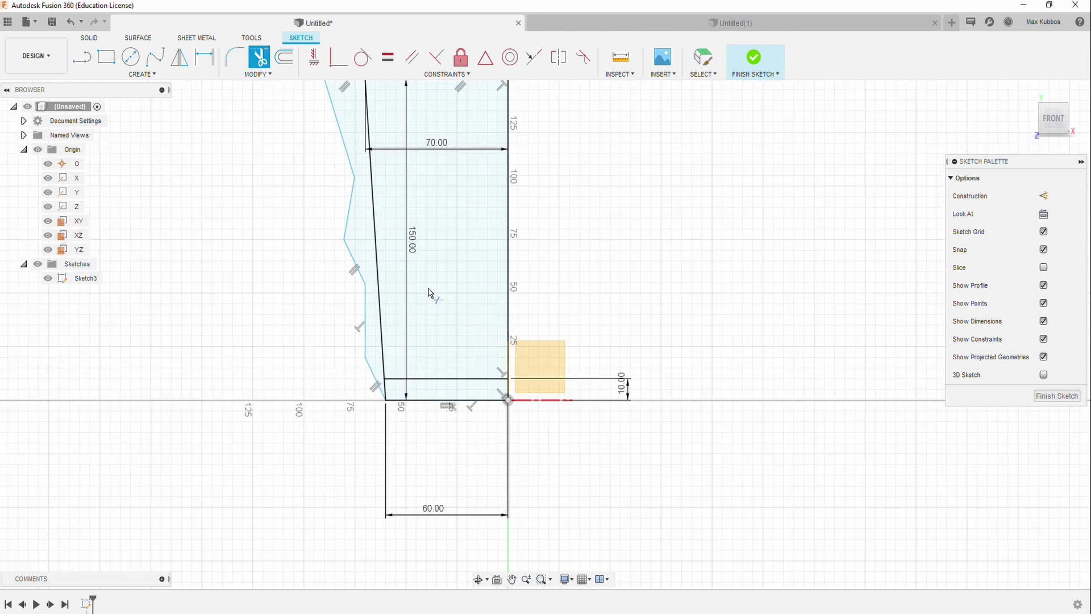
- Trim the slanted inner line below the floor line and move the 70 mm dimension above the profile
{"action": "key", "text": "t"}
{"action": "scroll", "coordinate": [387, 388], "scroll_direction": "up", "scroll_amount": 2}
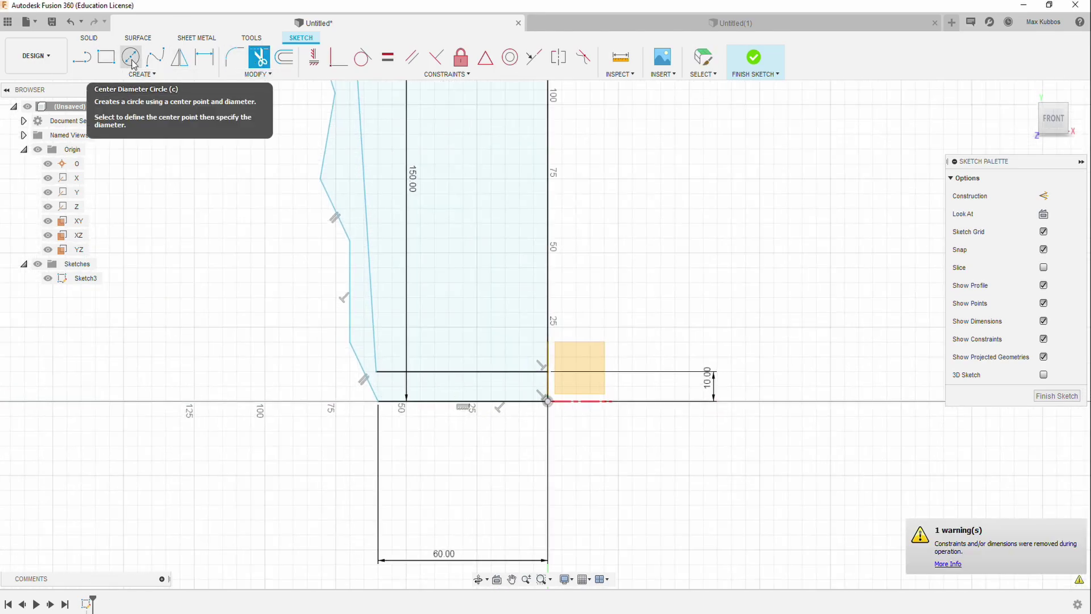
{"action": "left_click", "coordinate": [142, 74]}
{"action": "mouse_move", "coordinate": [116, 119]}
{"action": "scroll", "coordinate": [475, 227], "scroll_direction": "down", "scroll_amount": 3}
{"action": "middle_click_drag", "start_coordinate": [475, 227], "coordinate": [462, 312]}
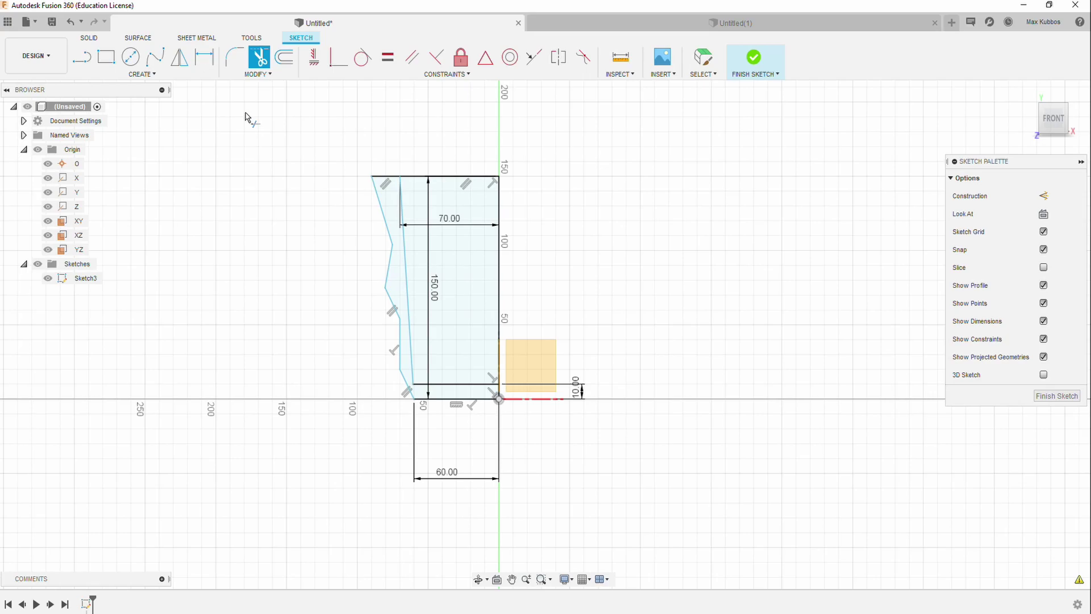
{"action": "key", "text": "Escape"}
{"action": "left_click_drag", "start_coordinate": [466, 223], "coordinate": [469, 143]}
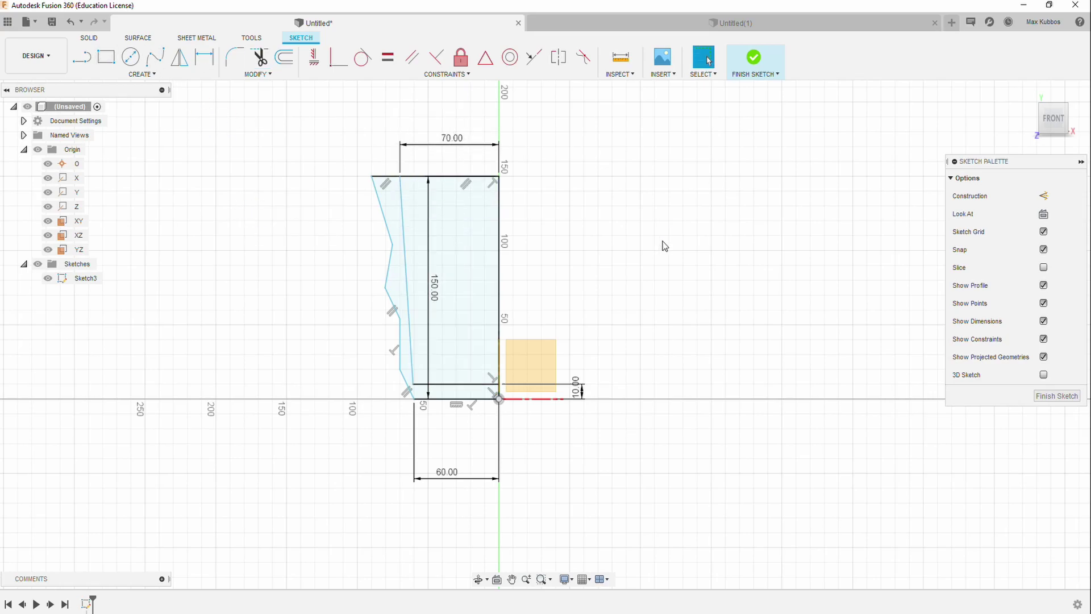
- Revolve the wall-and-floor profile around the vertical centre line into a solid pot
{"action": "left_click", "coordinate": [476, 391]}
{"action": "left_click", "coordinate": [88, 37]}
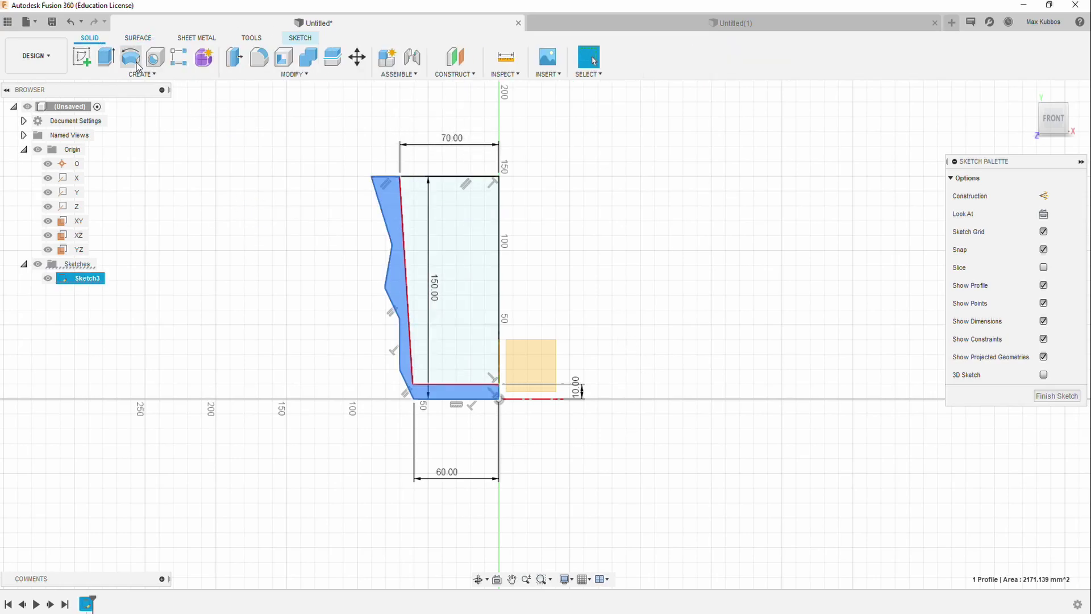
{"action": "left_click", "coordinate": [131, 57]}
{"action": "left_click", "coordinate": [499, 246]}
{"action": "mouse_move", "coordinate": [736, 229]}
{"action": "middle_mouse_down", "text": "shift"}
{"action": "mouse_move", "coordinate": [809, 243]}
{"action": "mouse_move", "coordinate": [568, 305]}
{"action": "mouse_move", "coordinate": [567, 229]}
{"action": "mouse_move", "coordinate": [338, 239]}
{"action": "mouse_move", "coordinate": [343, 220]}
{"action": "mouse_move", "coordinate": [523, 309]}
{"action": "mouse_move", "coordinate": [667, 229]}
{"action": "mouse_move", "coordinate": [642, 264]}
{"action": "mouse_move", "coordinate": [631, 261]}
{"action": "middle_mouse_up", "text": "shift"}
{"action": "key", "text": "Return"}
- Fillet the edge where the pot's inner wall meets its floor
{"action": "left_click", "coordinate": [241, 73]}
{"action": "left_click", "coordinate": [244, 102]}
{"action": "middle_click_drag", "start_coordinate": [629, 222], "coordinate": [625, 307]}
{"action": "left_click", "coordinate": [504, 302]}
{"action": "key", "text": "Return"}
- Round the pot's top rim edges with a 2 mm fillet
{"action": "middle_click_drag", "start_coordinate": [803, 339], "coordinate": [599, 249], "text": "shift"}
{"action": "left_click", "coordinate": [596, 247]}
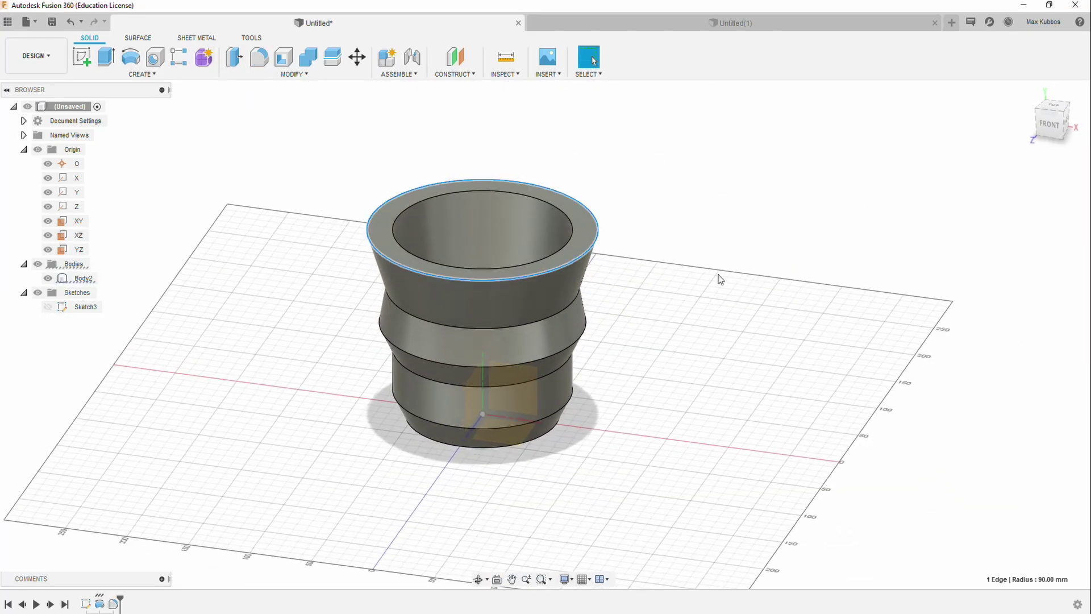
{"action": "type", "text": "f2"}
{"action": "middle_click_drag", "start_coordinate": [670, 249], "coordinate": [625, 188], "text": "shift"}
{"action": "key", "text": "Return"}
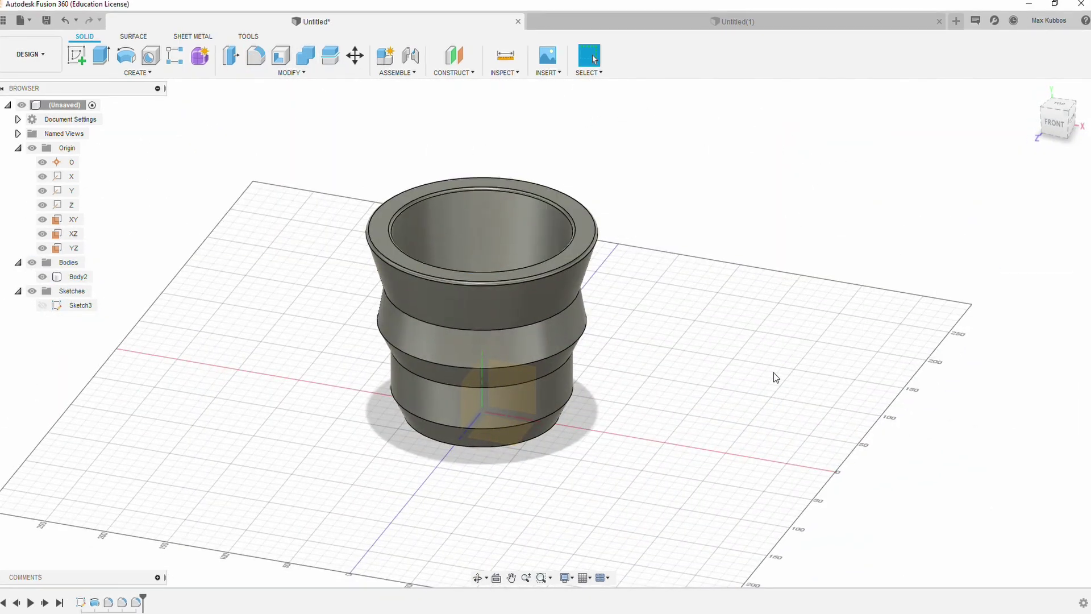
- Create a new empty, active component named Mold Outside
{"action": "middle_click_drag", "start_coordinate": [775, 378], "coordinate": [698, 323], "text": "shift"}
{"action": "left_click", "coordinate": [1047, 113]}
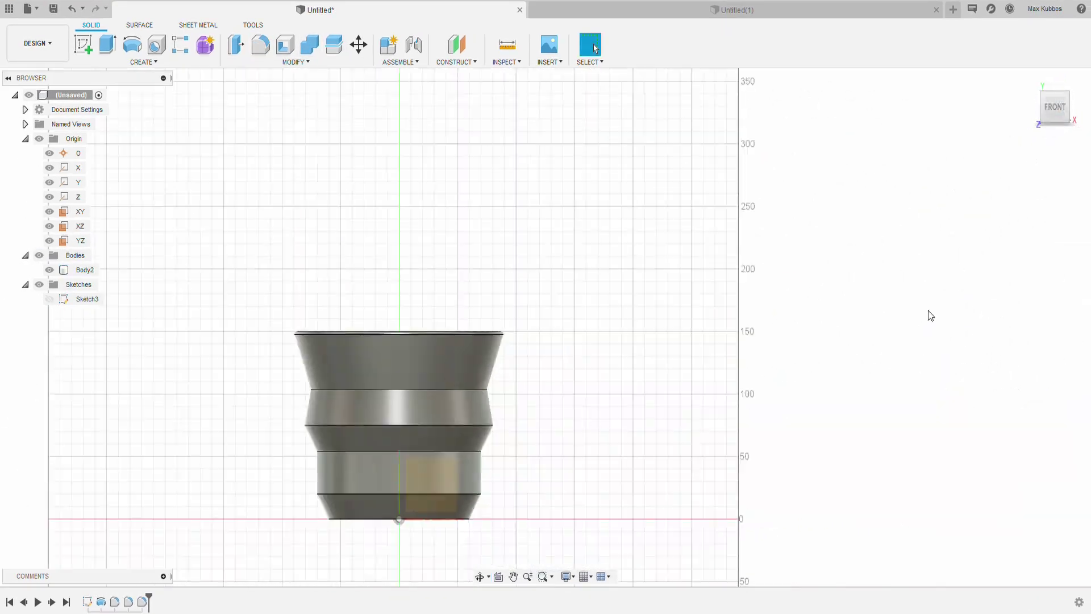
{"action": "scroll", "coordinate": [304, 486], "scroll_direction": "up", "scroll_amount": 2}
{"action": "scroll", "coordinate": [291, 226], "scroll_direction": "down", "scroll_amount": 1}
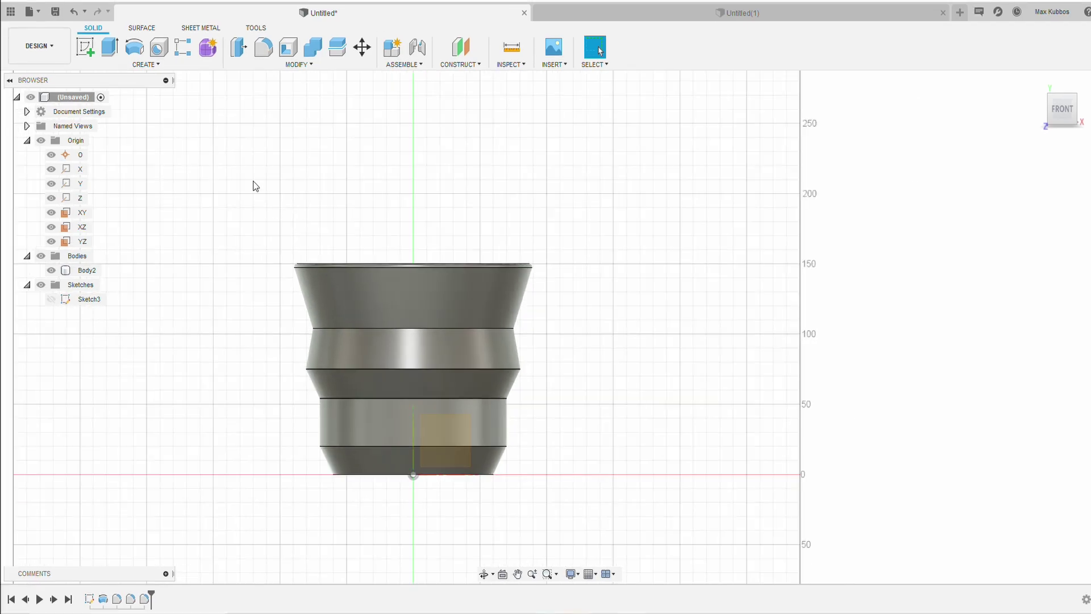
{"action": "left_click", "coordinate": [392, 47]}
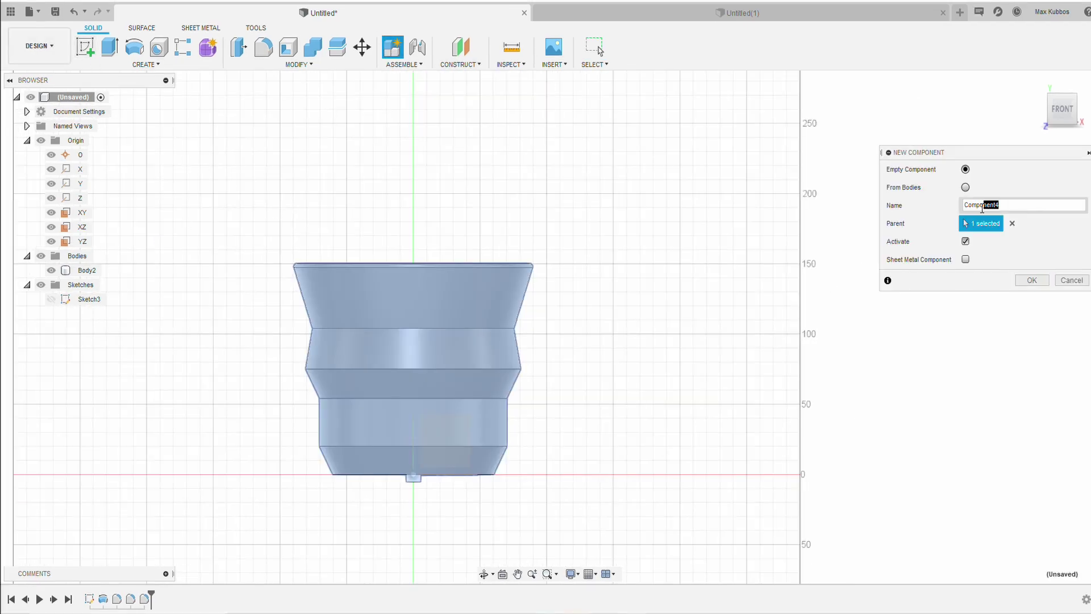
{"action": "left_click_drag", "start_coordinate": [982, 208], "coordinate": [953, 203]}
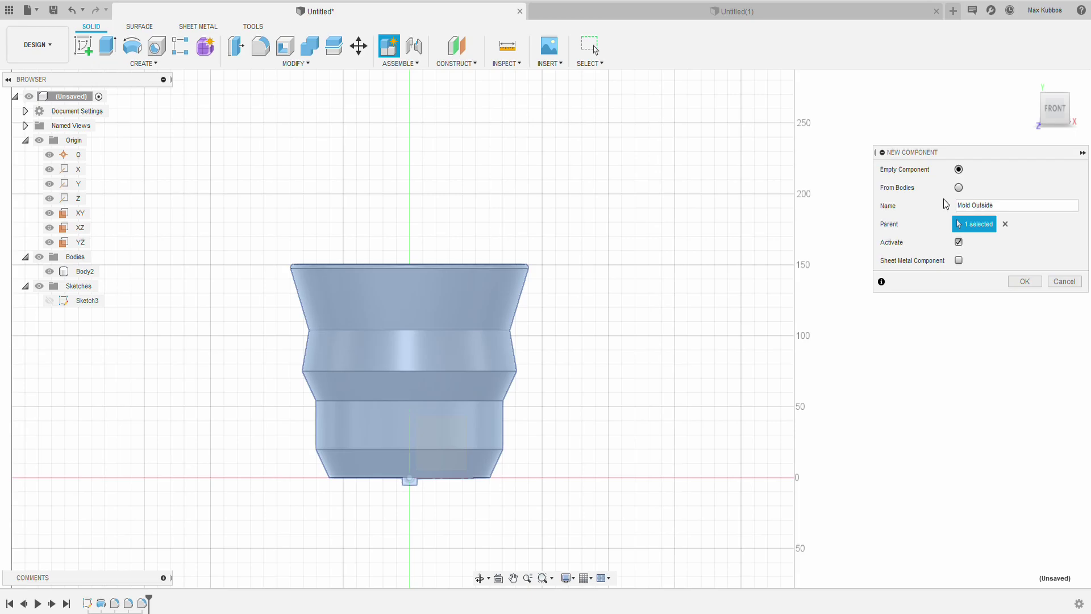
{"action": "left_click", "coordinate": [1025, 281]}
- On the horizontal XZ plane, sketch a 190 by 190 mm centre rectangle from the origin
{"action": "middle_click_drag", "start_coordinate": [646, 361], "coordinate": [493, 460], "text": "shift"}
{"action": "left_click", "coordinate": [84, 50]}
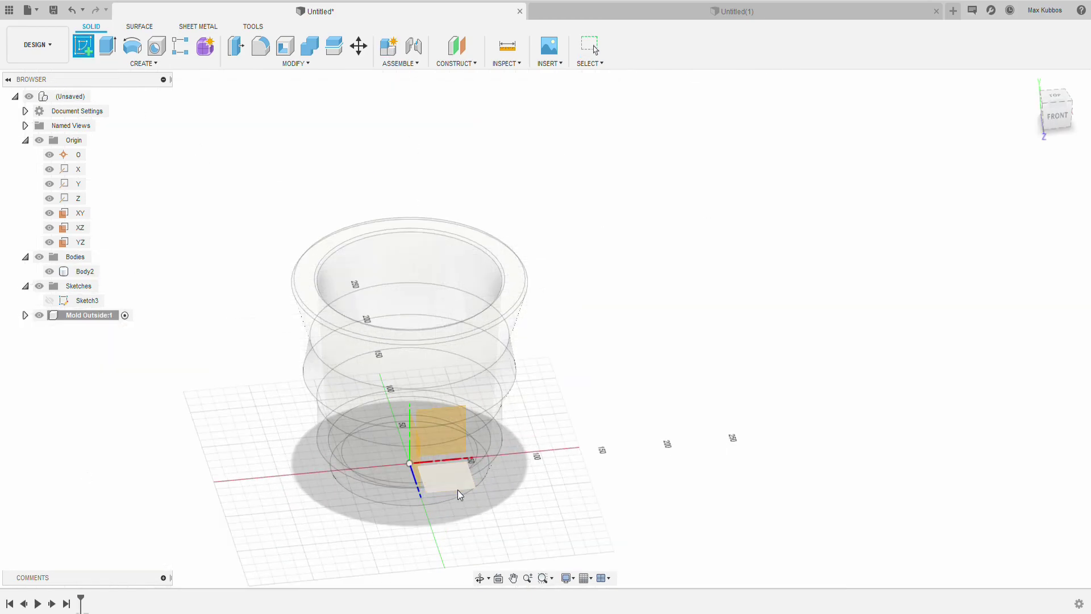
{"action": "left_click", "coordinate": [459, 492]}
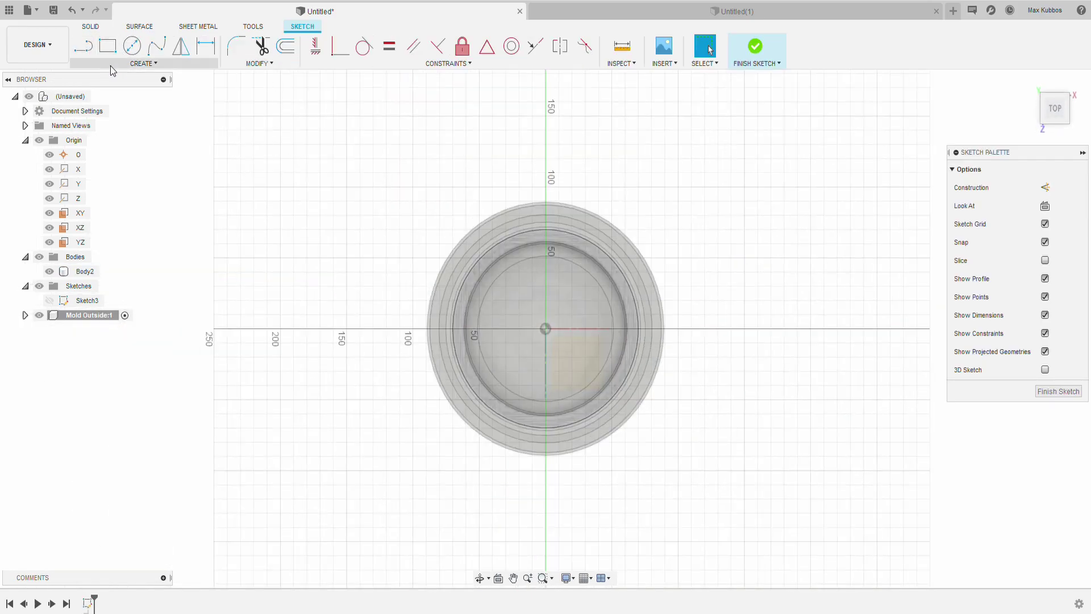
{"action": "left_click", "coordinate": [142, 63]}
{"action": "mouse_move", "coordinate": [126, 134]}
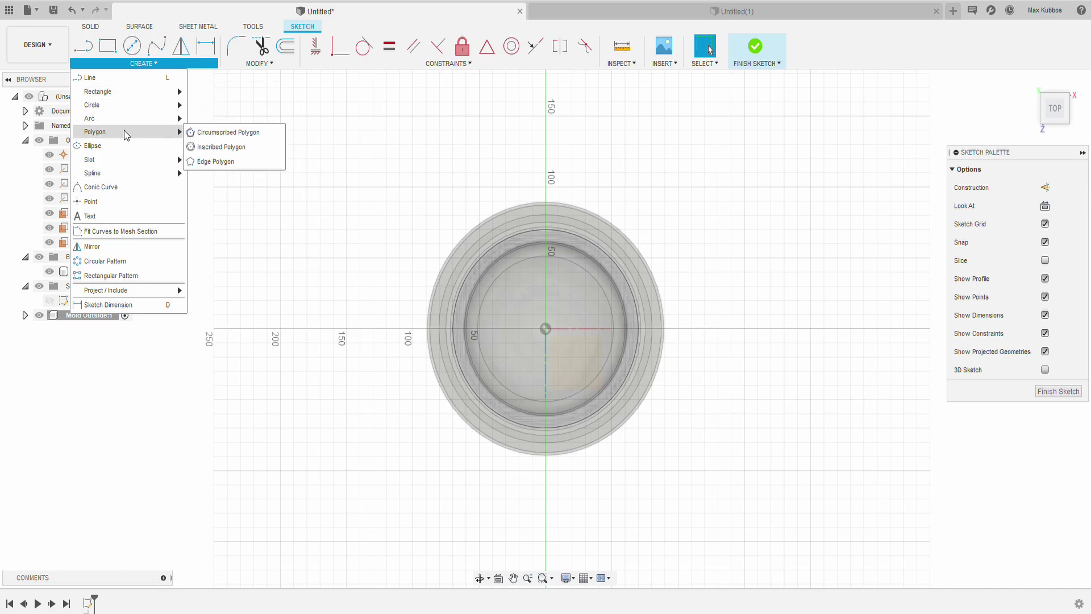
{"action": "left_click", "coordinate": [98, 91]}
{"action": "left_click", "coordinate": [142, 63]}
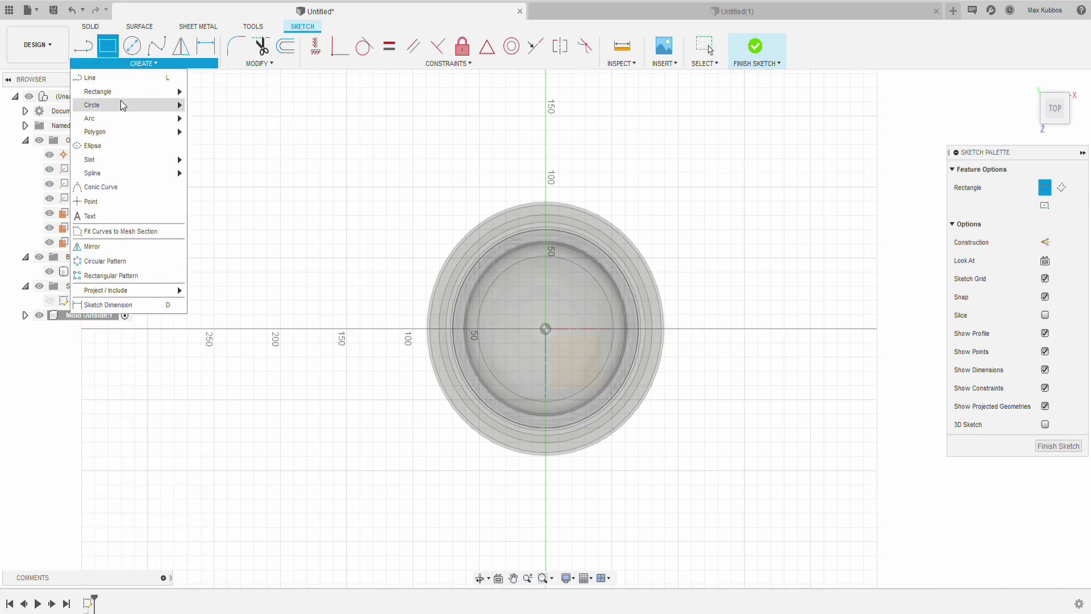
{"action": "mouse_move", "coordinate": [114, 91]}
{"action": "left_click", "coordinate": [221, 121]}
{"action": "left_click", "coordinate": [545, 329]}
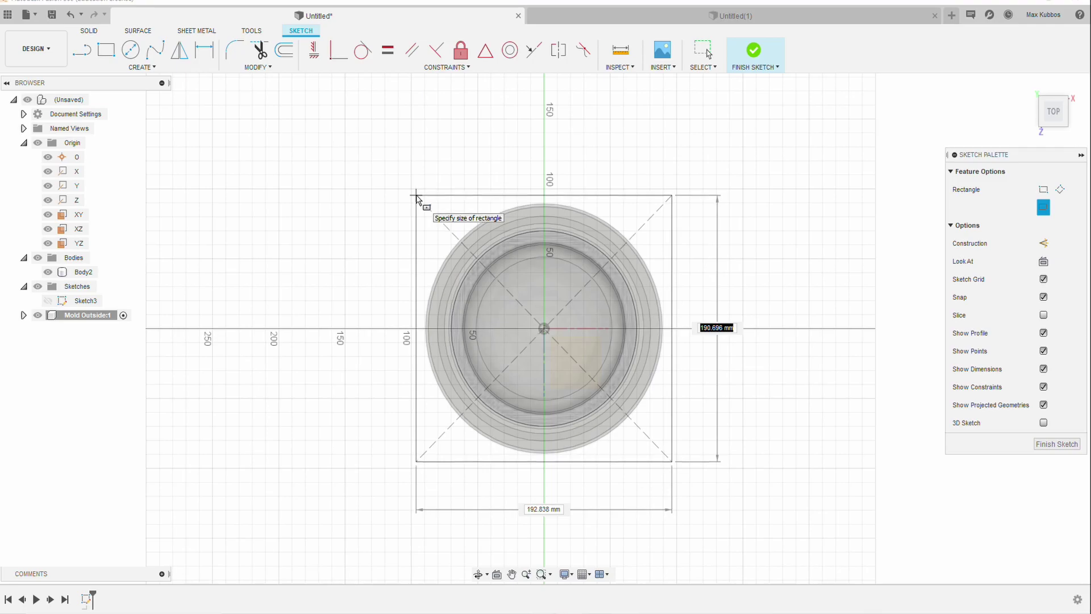
{"action": "type", "text": "190"}
{"action": "key", "text": "Tab"}
{"action": "type", "text": "190"}
{"action": "key", "text": "Return"}
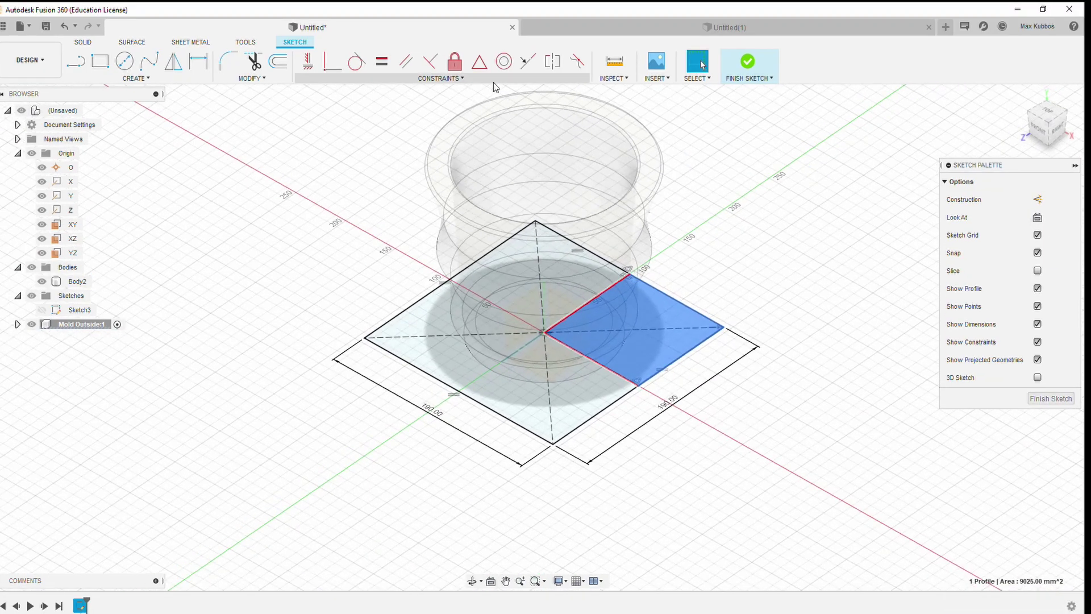
- Extrude one quarter of the square 150 mm upward as a new body
{"action": "left_click", "coordinate": [91, 42]}
{"action": "left_click", "coordinate": [100, 61]}
{"action": "left_click_drag", "start_coordinate": [634, 341], "coordinate": [634, 131]}
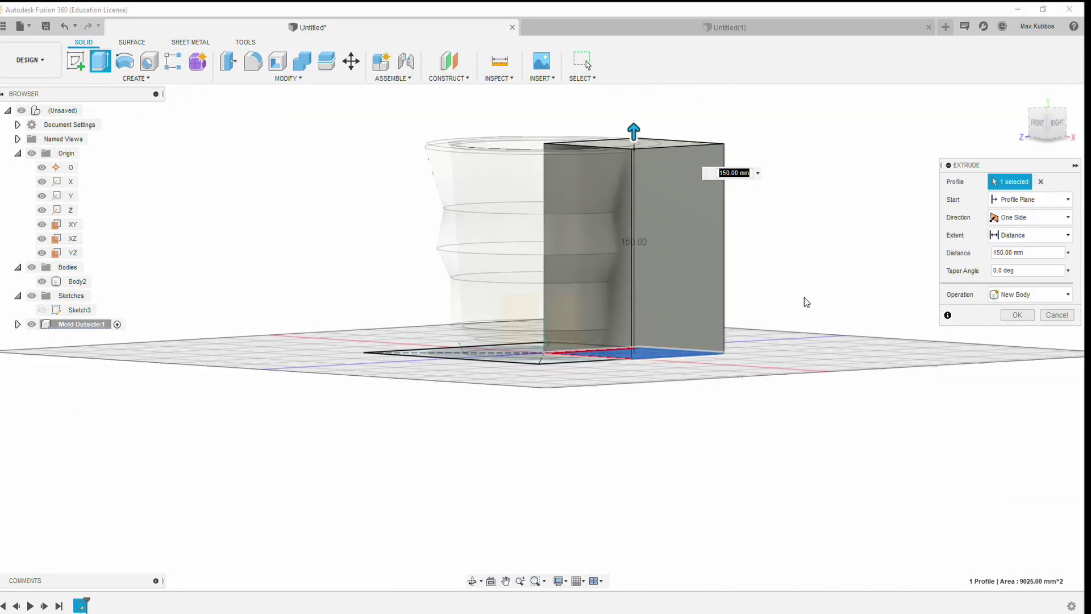
{"action": "middle_click_drag", "start_coordinate": [807, 302], "coordinate": [530, 179], "text": "shift"}
{"action": "key", "text": "Return"}
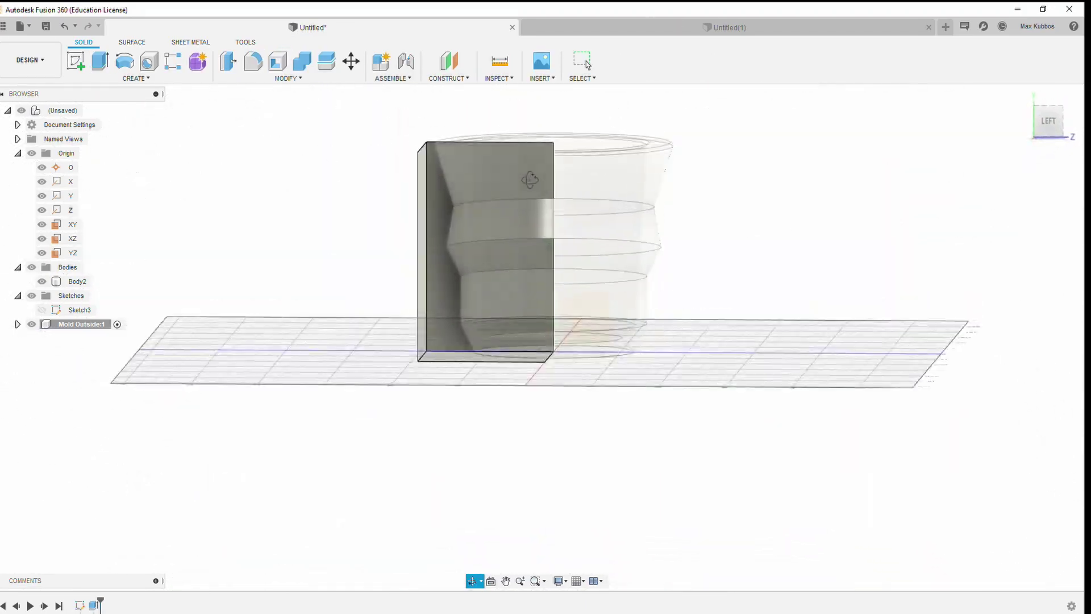
- Extend the quarter block downward by extruding its bottom face 10 mm
{"action": "left_click", "coordinate": [100, 61]}
{"action": "type", "text": "10"}
{"action": "key", "text": "Return"}
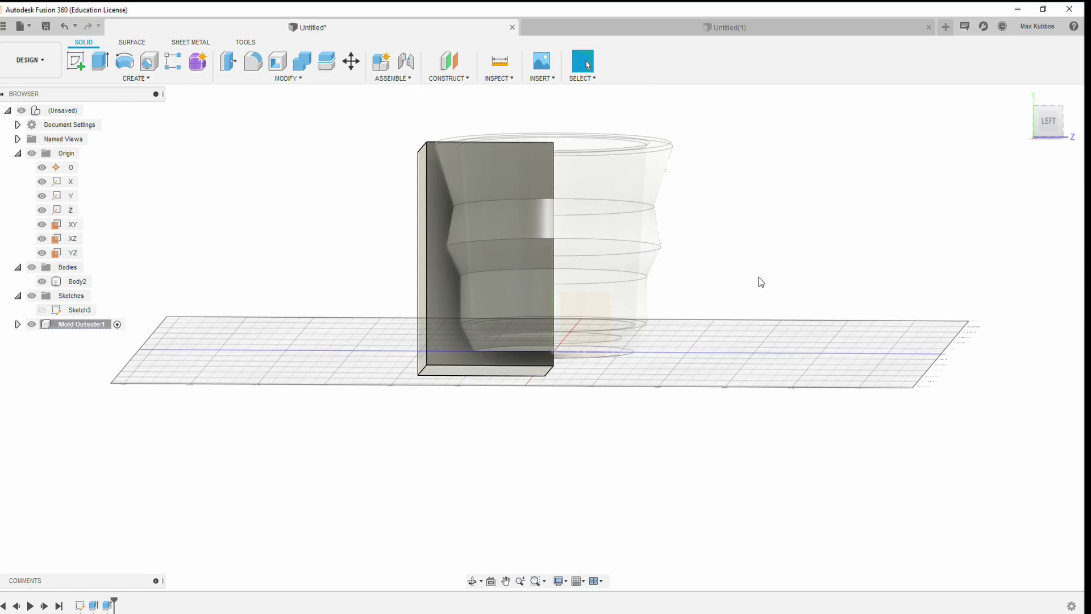
- Cut the pot's shape out of the quarter block with Combine, keeping the pot as a kept tool body
{"action": "middle_click_drag", "start_coordinate": [759, 277], "coordinate": [782, 297], "text": "shift"}
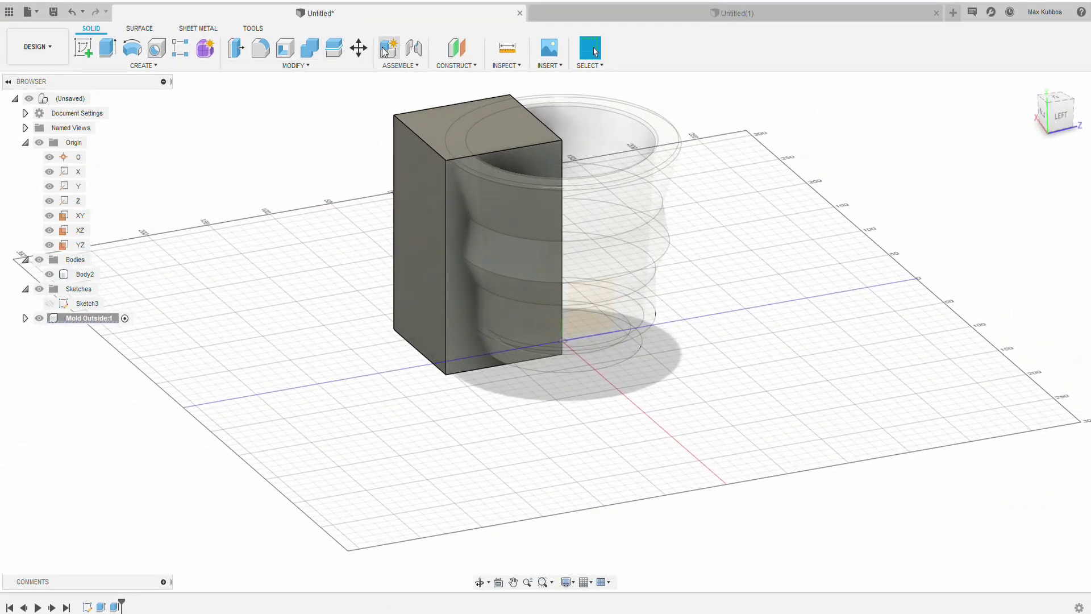
{"action": "left_click", "coordinate": [310, 49]}
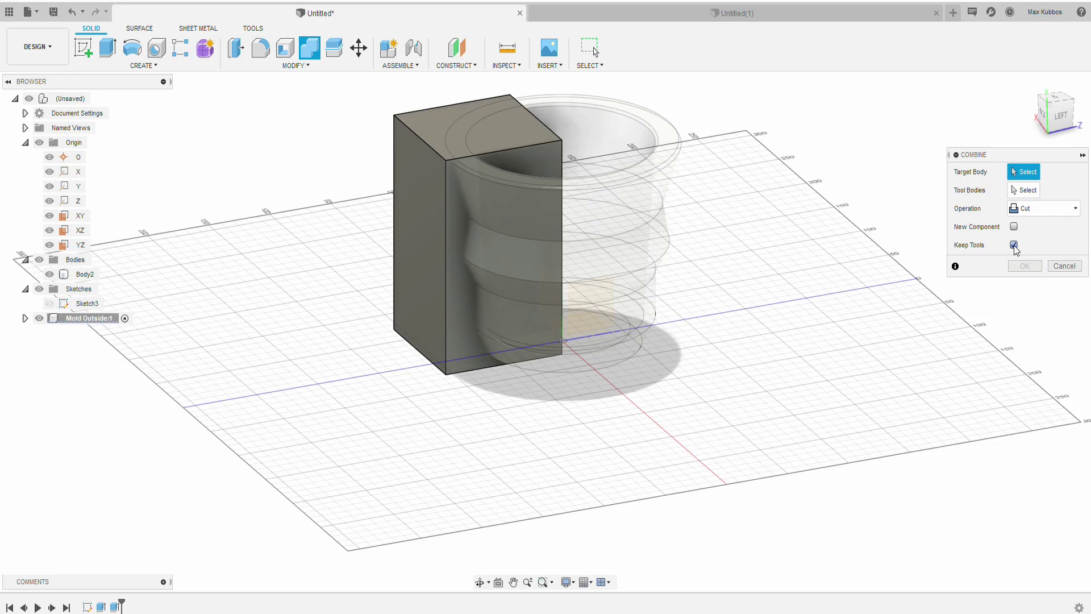
{"action": "left_click", "coordinate": [464, 181]}
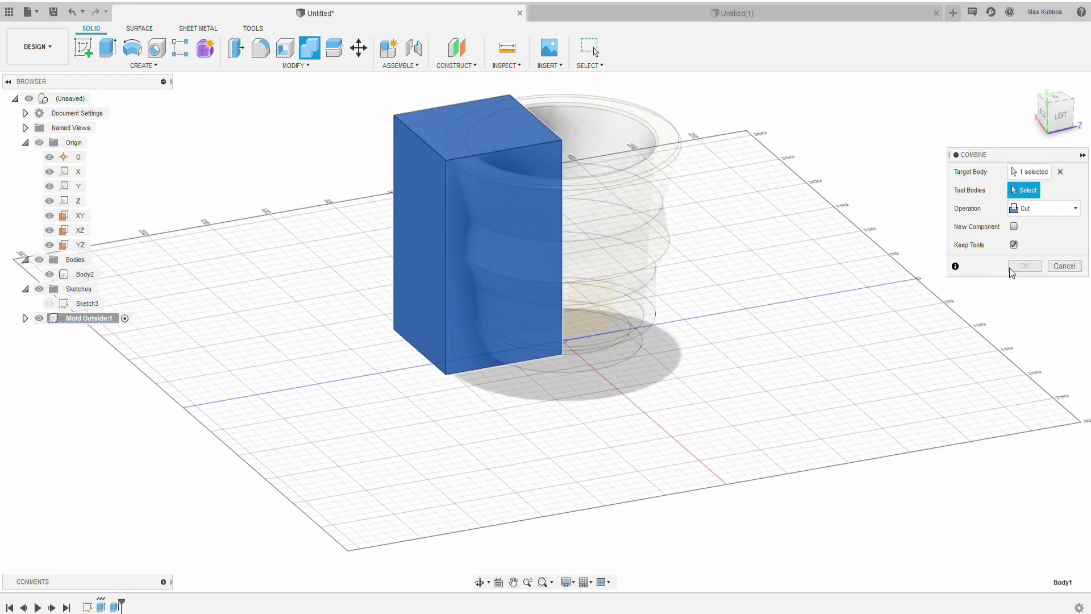
{"action": "left_click", "coordinate": [631, 207]}
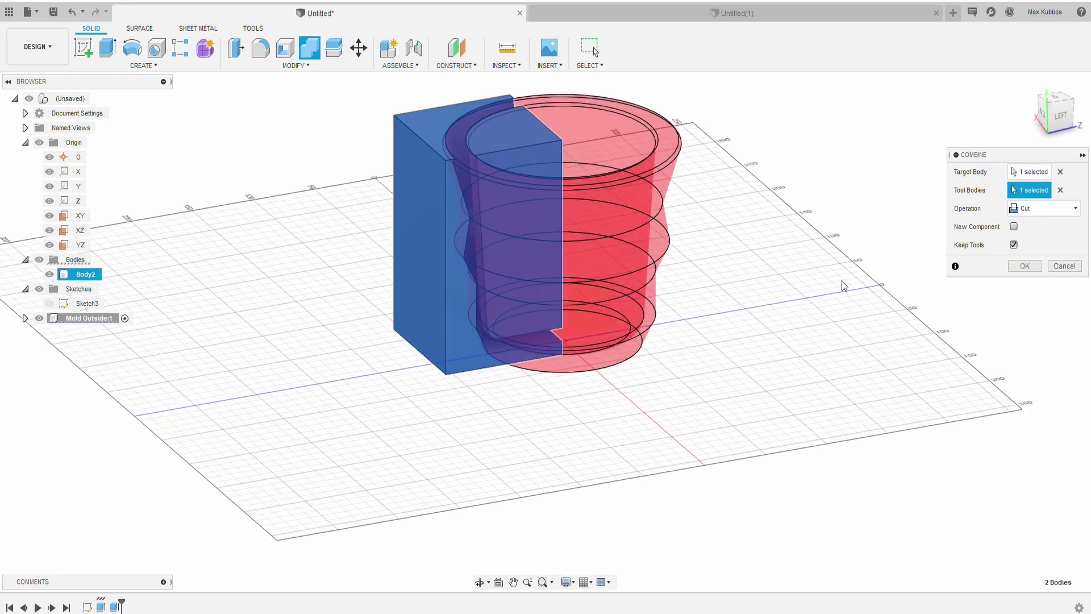
{"action": "left_click", "coordinate": [1039, 271]}
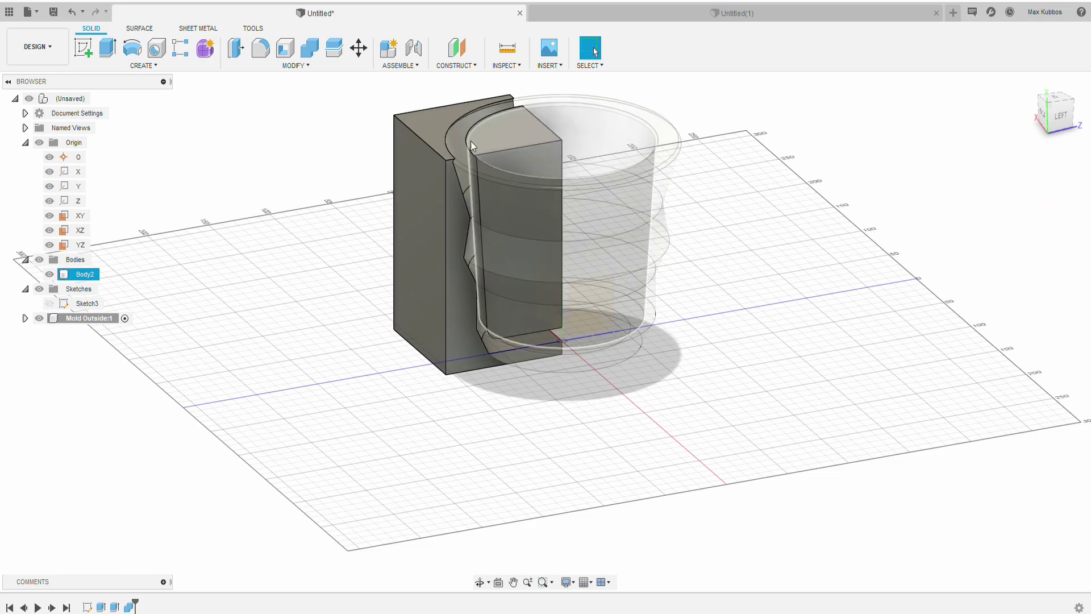
{"action": "left_click", "coordinate": [357, 50]}
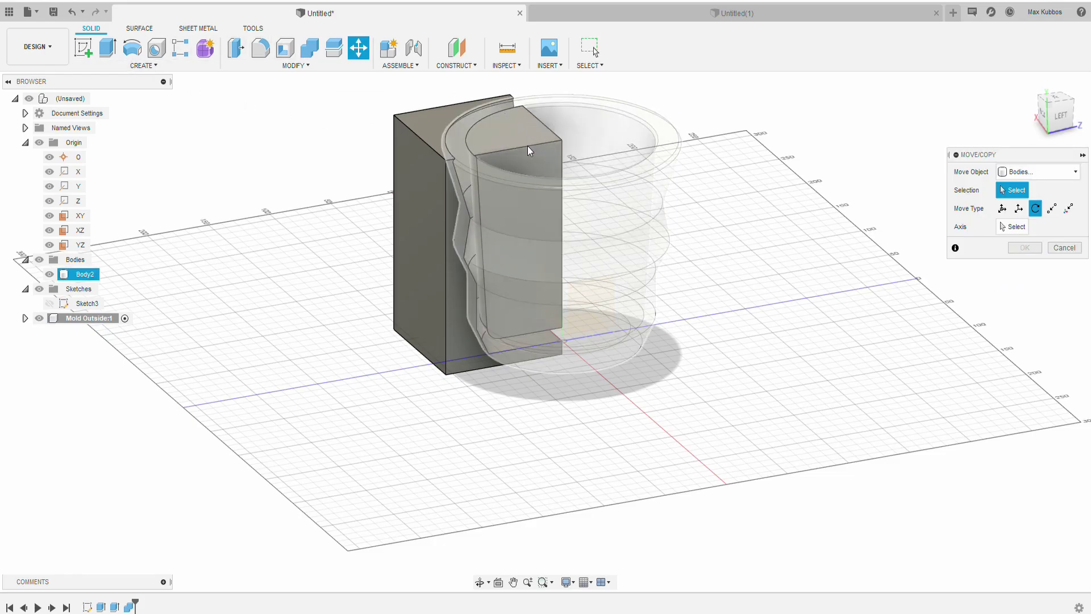
{"action": "left_click", "coordinate": [527, 145]}
{"action": "key", "text": "Escape"}
- Move the leftover inner piece -210 mm along the Z axis, clear of the quarter mold block
{"action": "middle_click_drag", "start_coordinate": [731, 175], "coordinate": [737, 223], "text": "shift"}
{"action": "left_click", "coordinate": [359, 50]}
{"action": "left_click", "coordinate": [545, 192]}
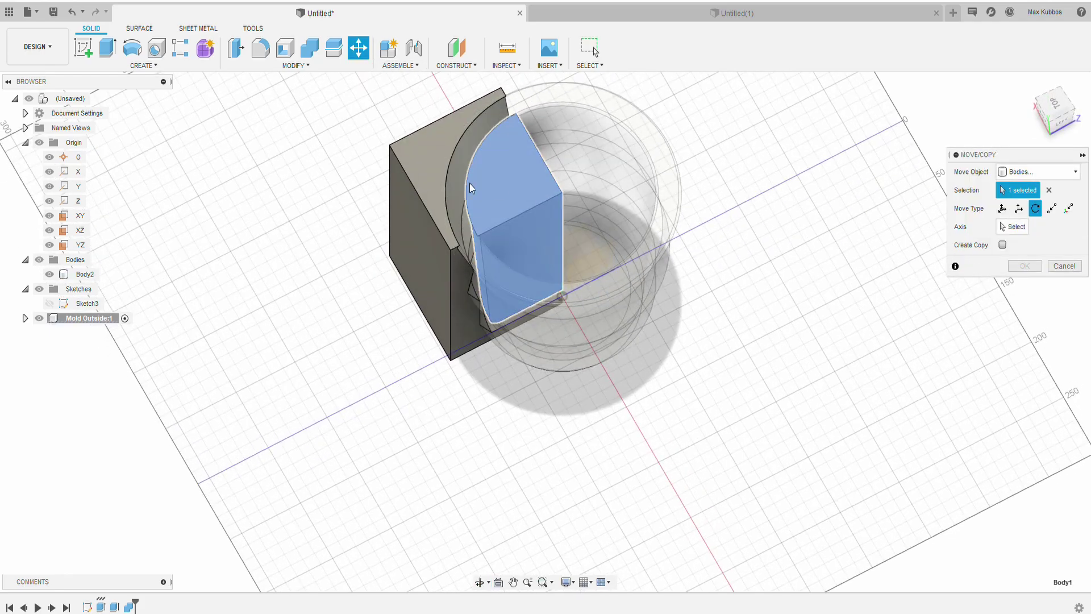
{"action": "middle_click_drag", "start_coordinate": [784, 301], "coordinate": [793, 274], "text": "shift"}
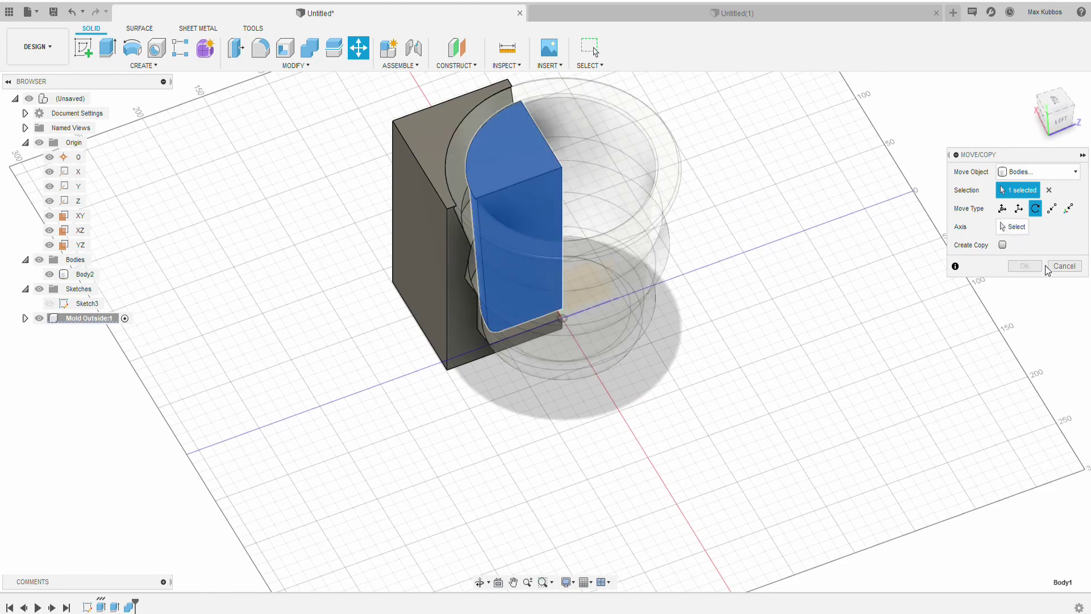
{"action": "left_click", "coordinate": [1019, 208]}
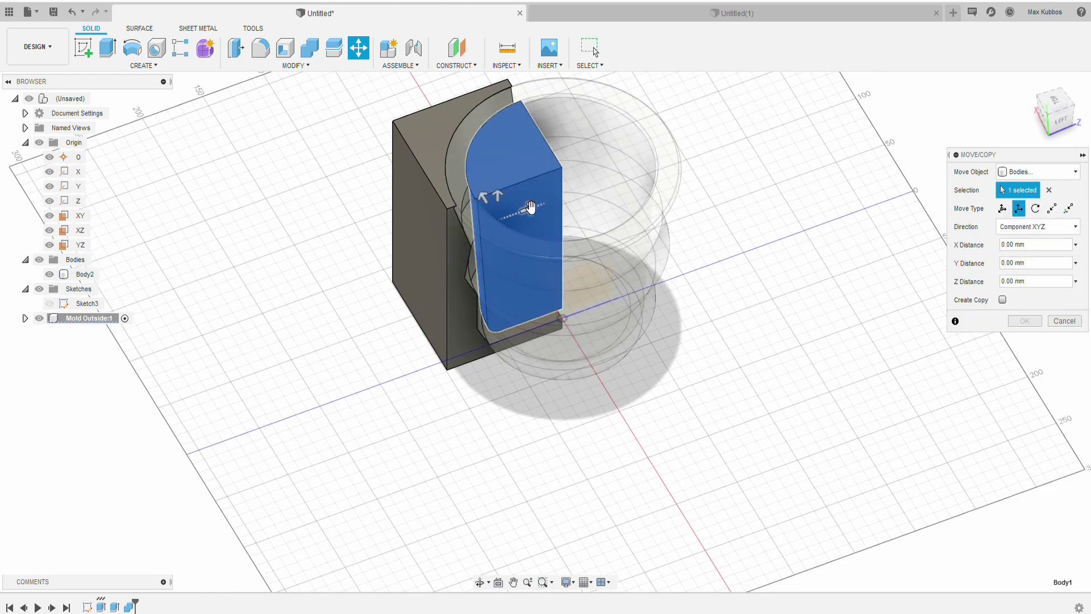
{"action": "left_click_drag", "start_coordinate": [523, 210], "coordinate": [253, 246]}
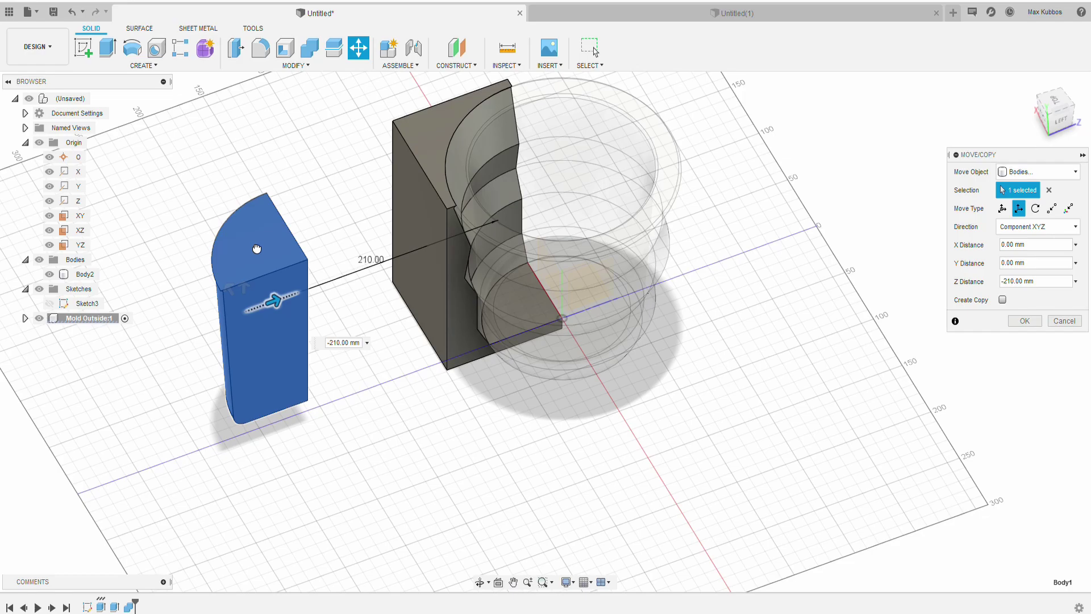
{"action": "left_click", "coordinate": [25, 319]}
{"action": "left_click", "coordinate": [36, 347]}
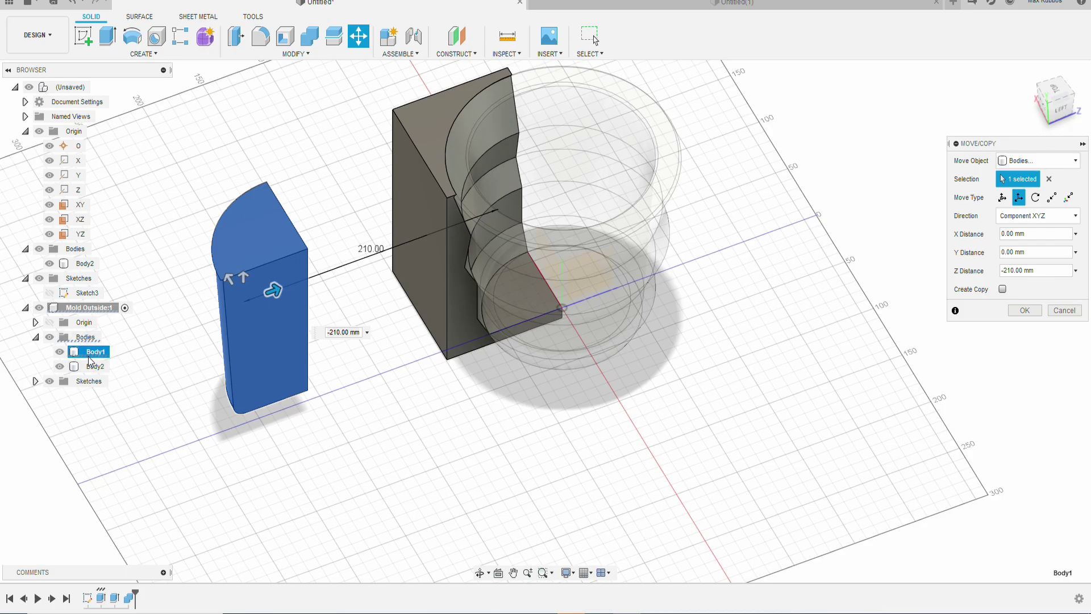
{"action": "key", "text": "Return"}
- Remove the leftover inner piece from the Mold Outside component's bodies
{"action": "left_click", "coordinate": [94, 351]}
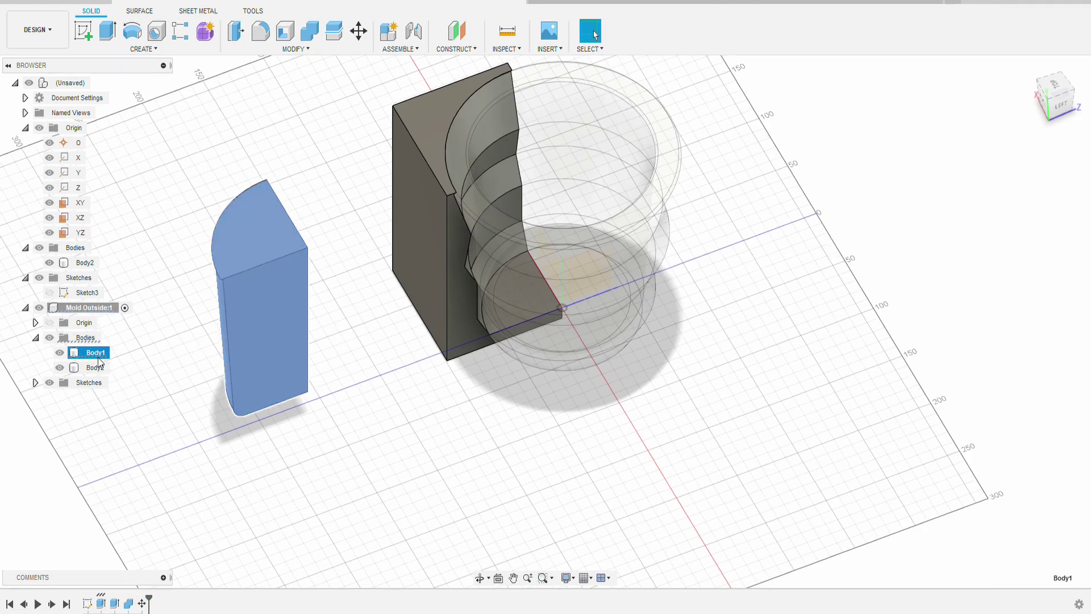
{"action": "right_click", "coordinate": [99, 362]}
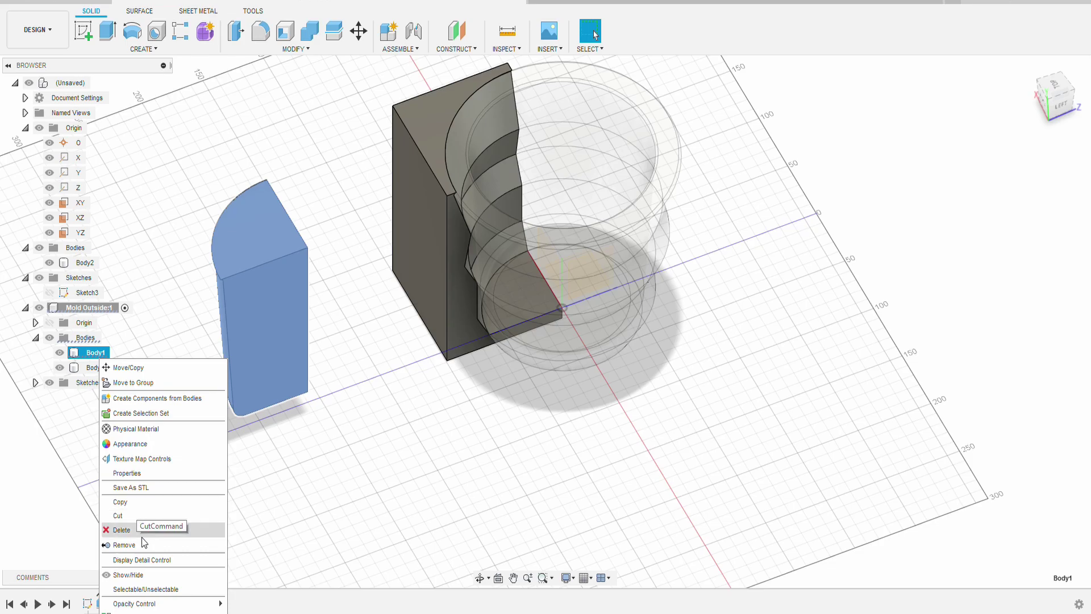
{"action": "left_click", "coordinate": [136, 530]}
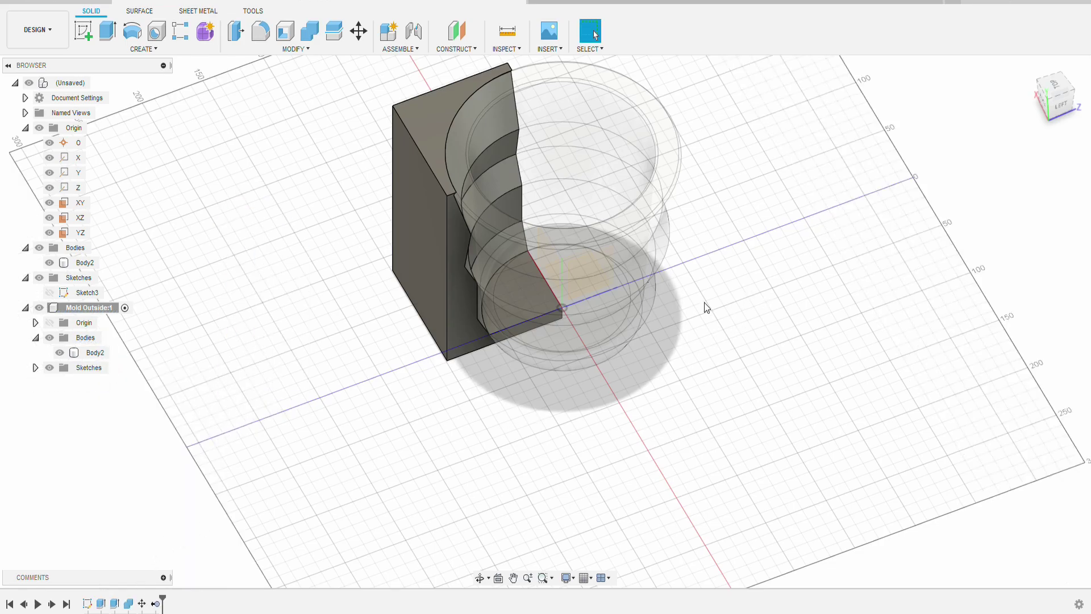
- Extend the quarter mold block upward by extruding its top face 10 mm
{"action": "middle_click_drag", "start_coordinate": [706, 307], "coordinate": [715, 272], "text": "shift"}
{"action": "scroll", "coordinate": [426, 90], "scroll_direction": "up", "scroll_amount": 5}
{"action": "middle_click_drag", "start_coordinate": [529, 146], "coordinate": [511, 171], "text": "shift"}
{"action": "scroll", "coordinate": [546, 248], "scroll_direction": "down", "scroll_amount": 5}
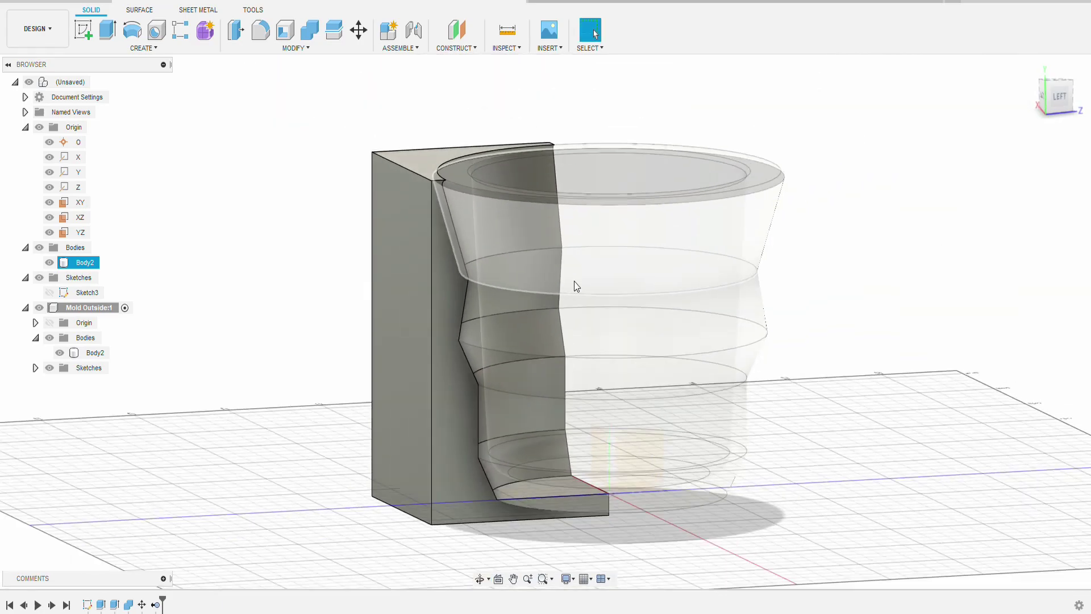
{"action": "middle_click_drag", "start_coordinate": [574, 286], "coordinate": [726, 354], "text": "shift"}
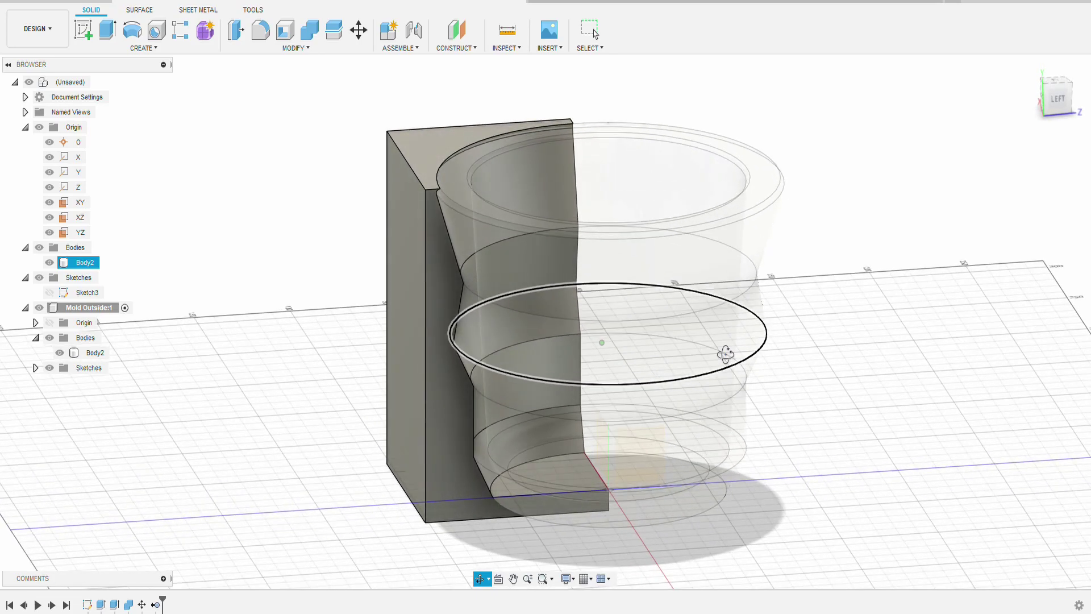
{"action": "left_click", "coordinate": [426, 151]}
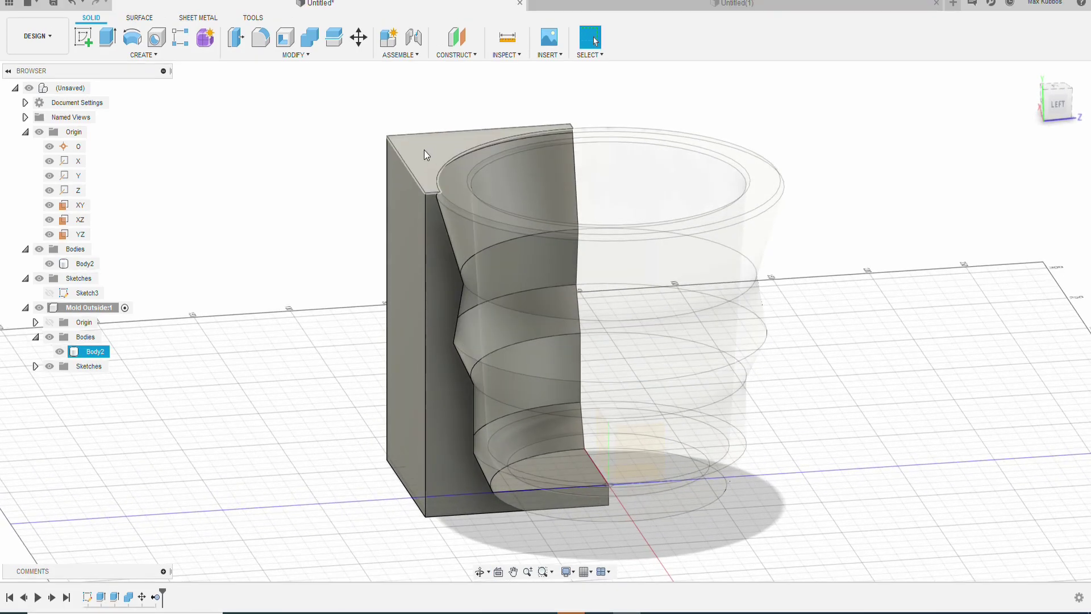
{"action": "left_click", "coordinate": [101, 47]}
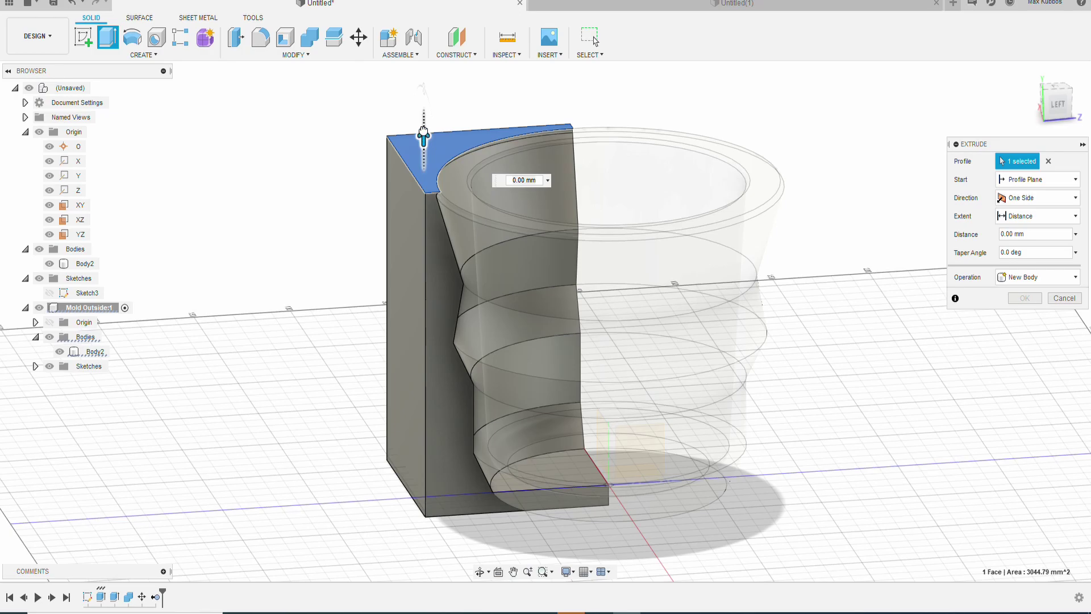
{"action": "key", "text": "Return"}
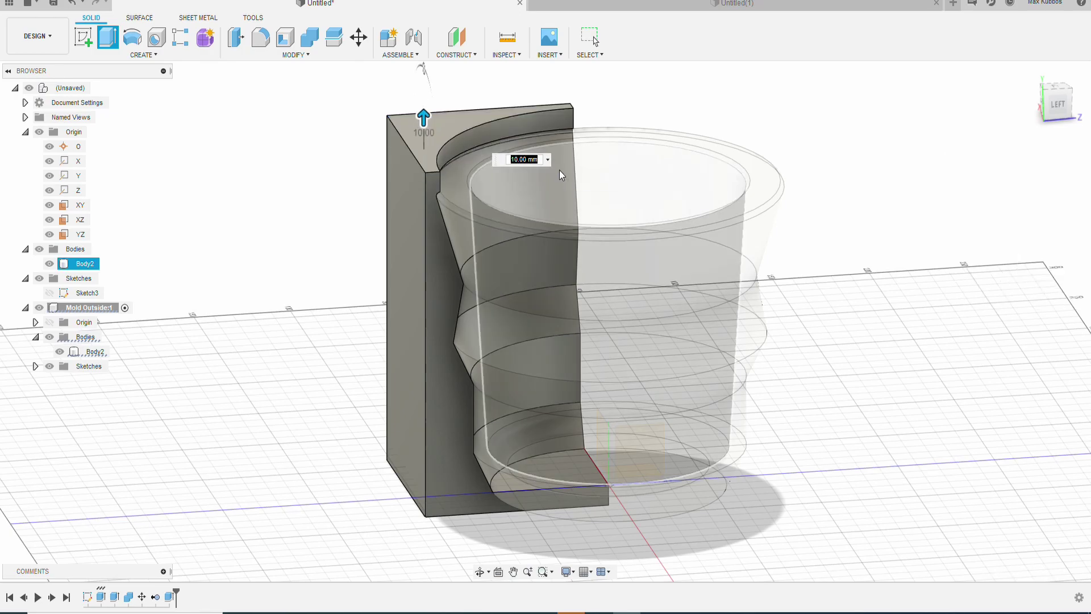
- Create a new empty, activated component with Mold Outside as its parent
{"action": "middle_click_drag", "start_coordinate": [562, 170], "coordinate": [864, 293], "text": "shift"}
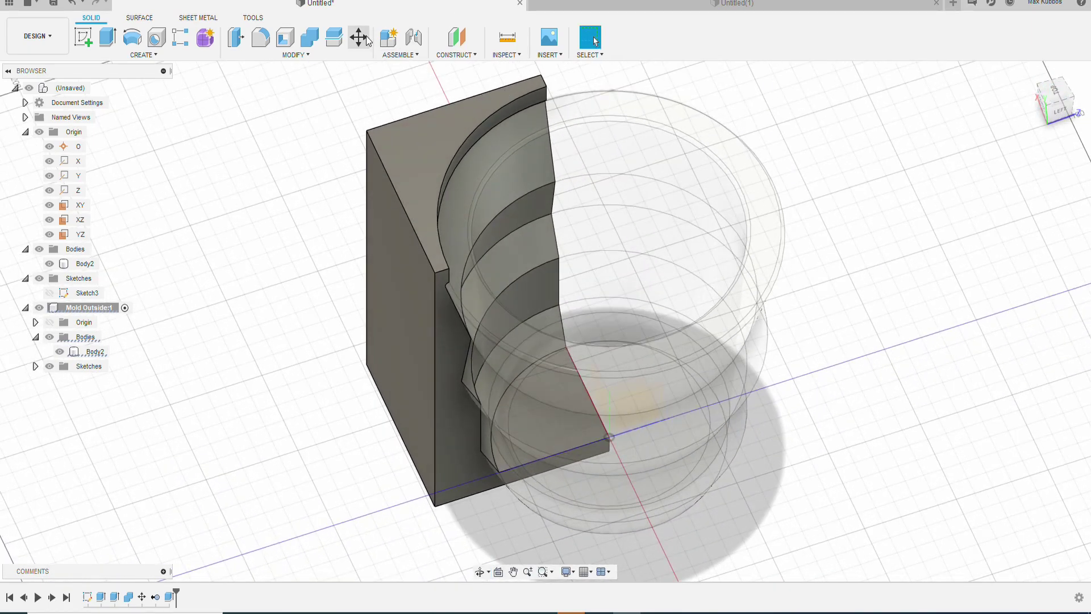
{"action": "left_click", "coordinate": [403, 38]}
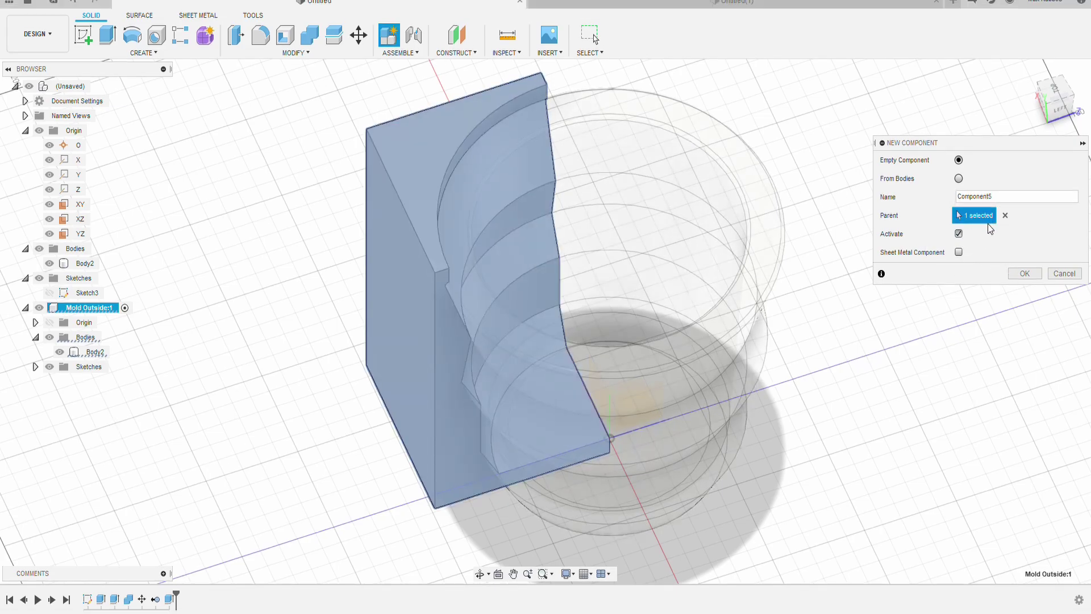
{"action": "left_click", "coordinate": [1024, 274]}
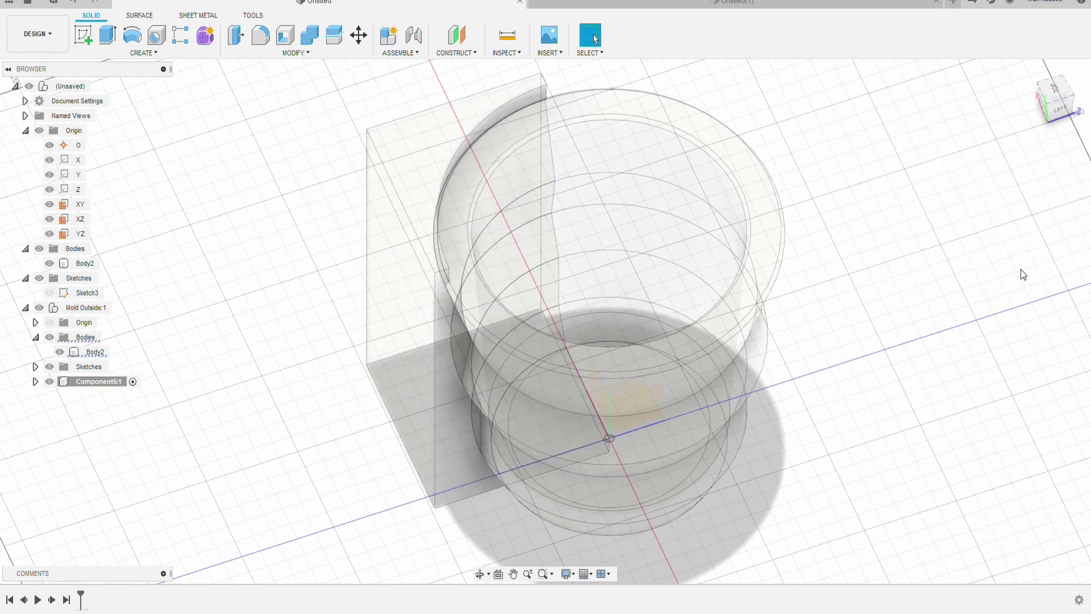
- On the quarter block's top face, sketch a circle centred on the origin, slightly smaller than the pot's outer rim
{"action": "left_click", "coordinate": [84, 36]}
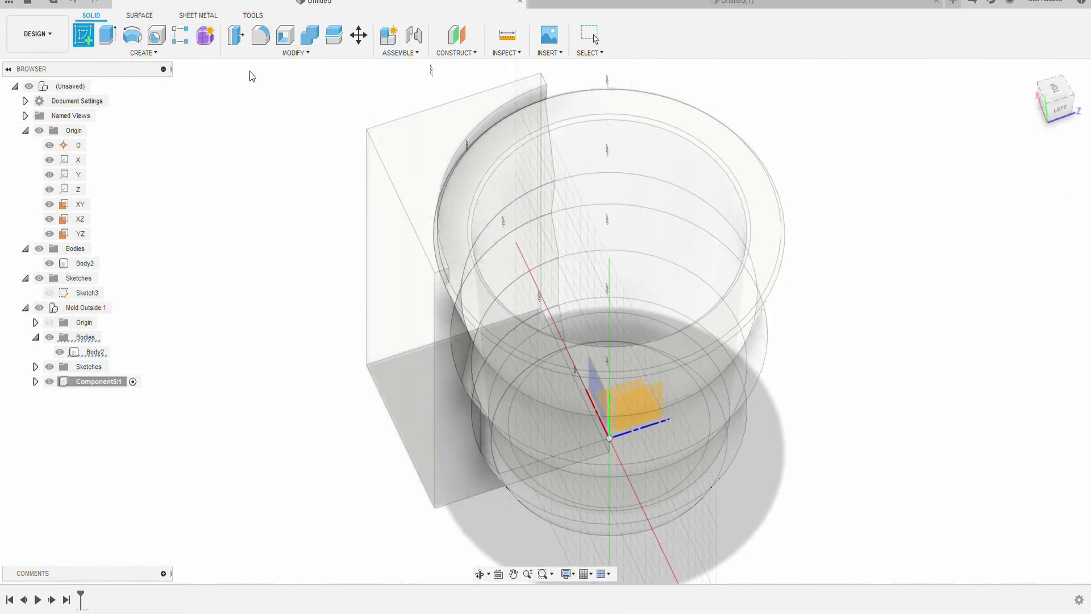
{"action": "left_click", "coordinate": [412, 157]}
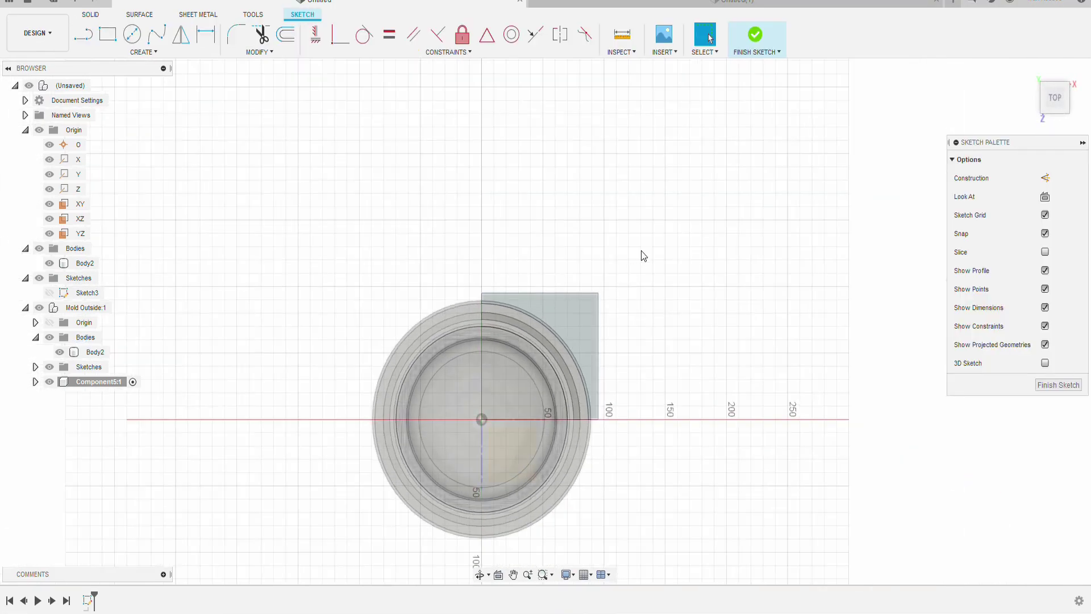
{"action": "scroll", "coordinate": [448, 493], "scroll_direction": "up", "scroll_amount": 3}
{"action": "key", "text": "c"}
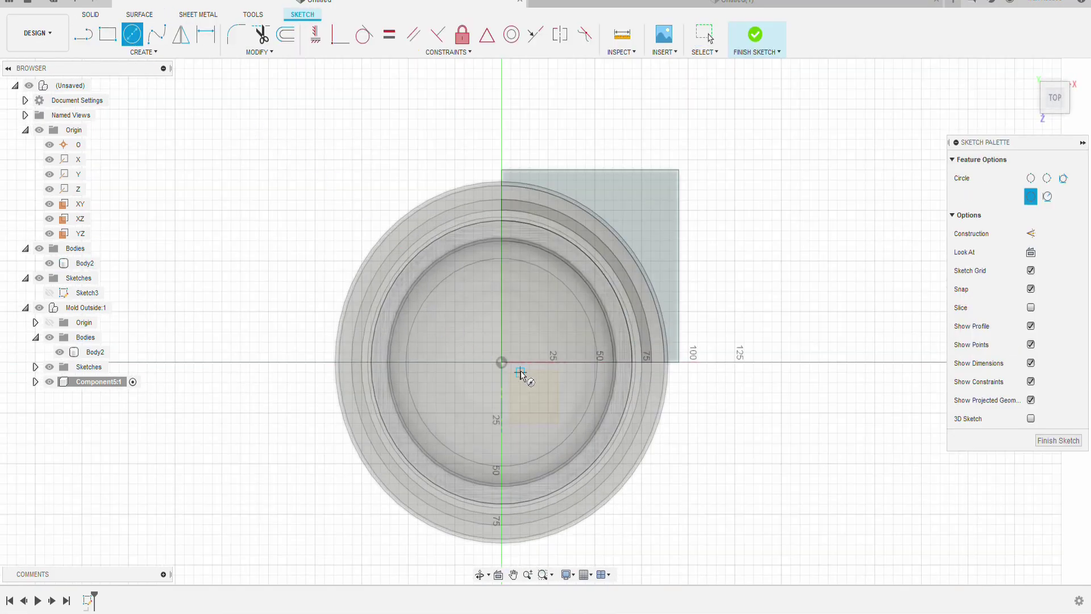
{"action": "left_click", "coordinate": [500, 362]}
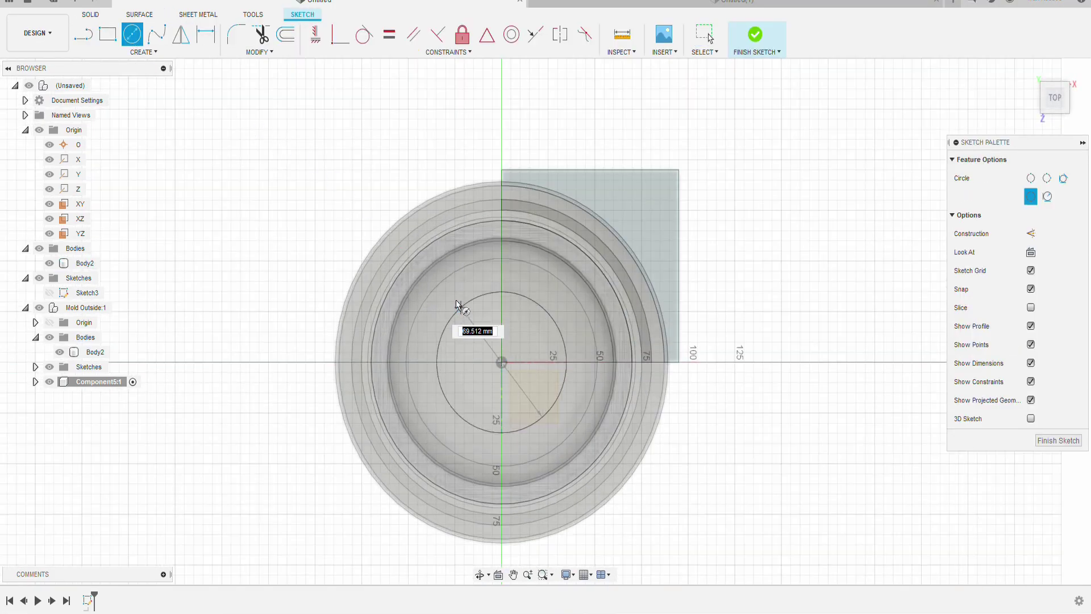
{"action": "left_click", "coordinate": [399, 246]}
{"action": "mouse_move", "coordinate": [787, 283]}
{"action": "middle_mouse_down", "text": "shift"}
{"action": "mouse_move", "coordinate": [794, 217]}
{"action": "mouse_move", "coordinate": [813, 218]}
{"action": "middle_mouse_up", "text": "shift"}
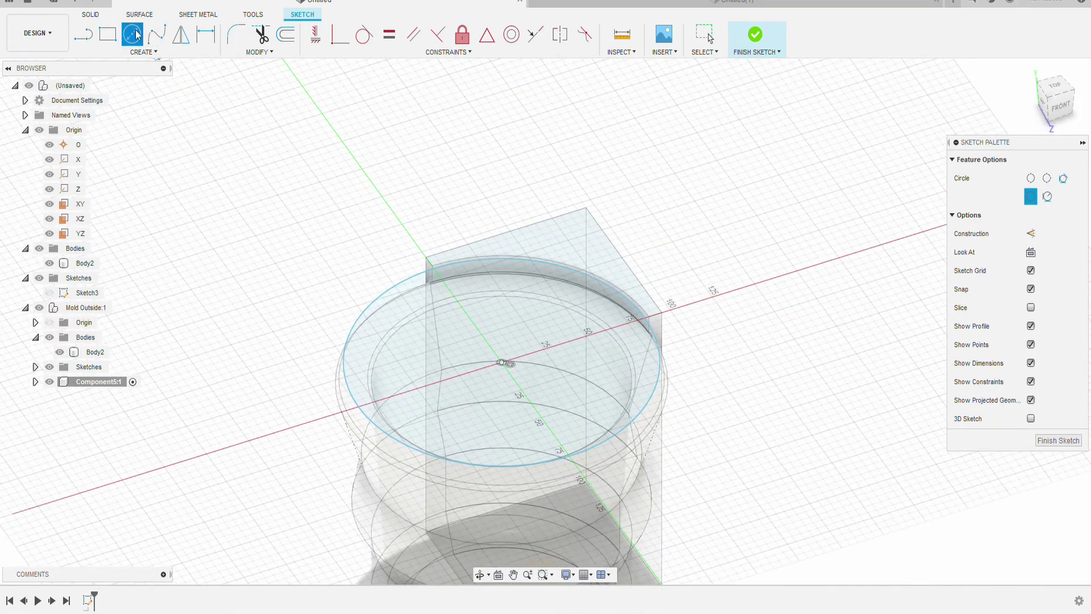
- Extrude the circle 160 mm downward through the pot as a new body
{"action": "left_click", "coordinate": [96, 16]}
{"action": "left_click", "coordinate": [107, 35]}
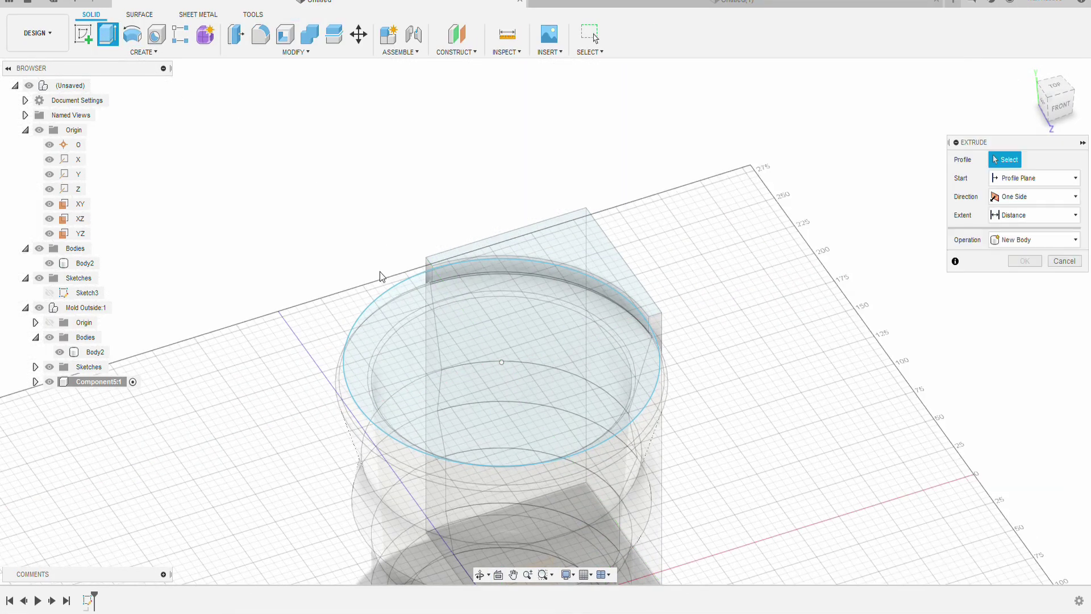
{"action": "left_click", "coordinate": [435, 333]}
{"action": "scroll", "coordinate": [735, 288], "scroll_direction": "down", "scroll_amount": 3}
{"action": "scroll", "coordinate": [609, 421], "scroll_direction": "up", "scroll_amount": 2}
{"action": "left_click_drag", "start_coordinate": [595, 318], "coordinate": [607, 495]}
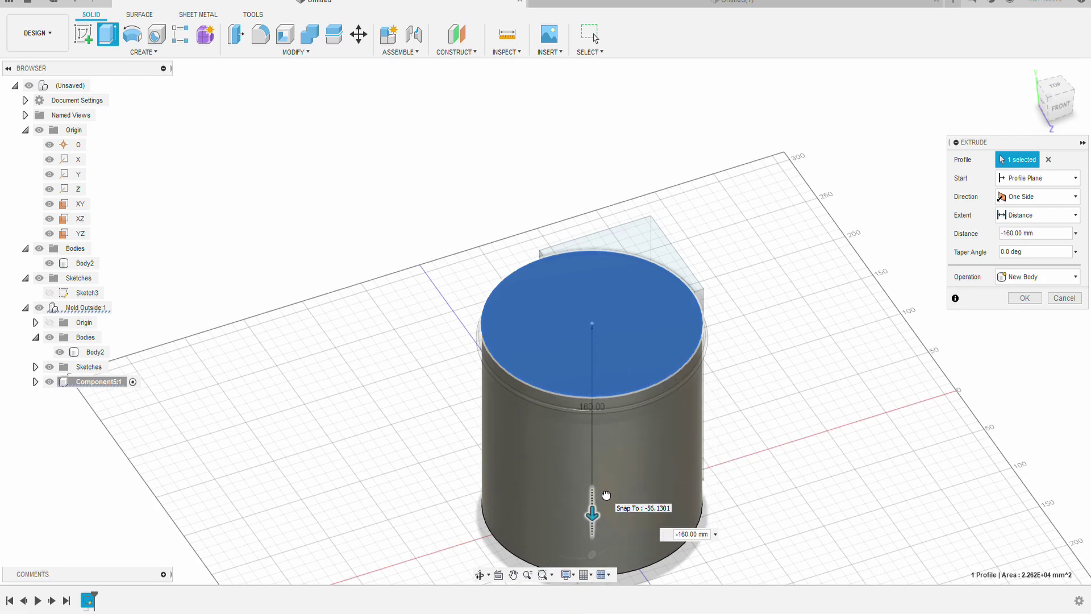
{"action": "middle_click_drag", "start_coordinate": [782, 421], "coordinate": [765, 385], "text": "shift"}
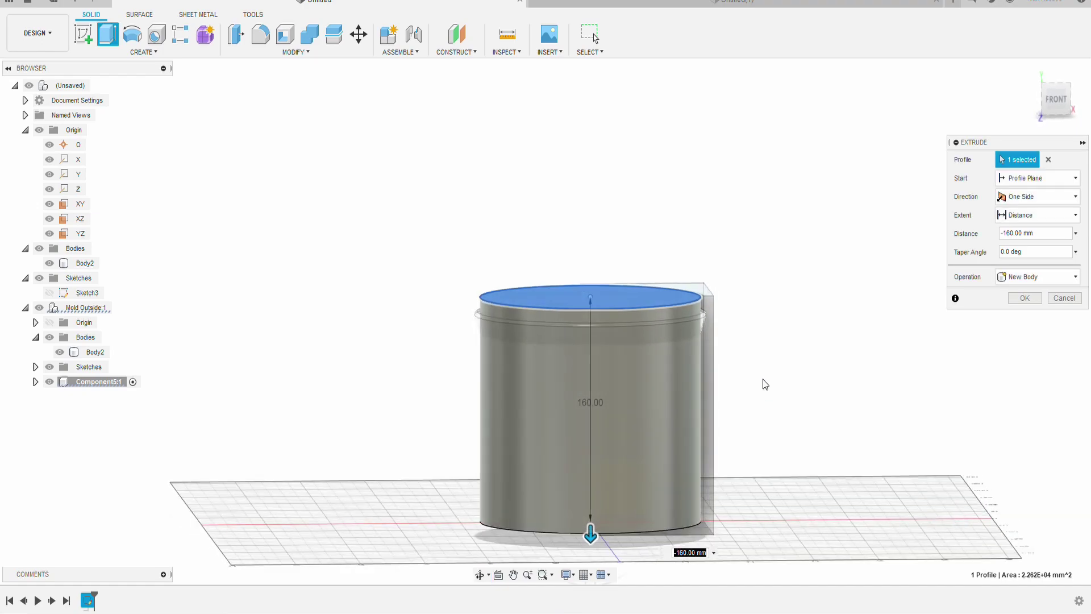
{"action": "key", "text": "Return"}
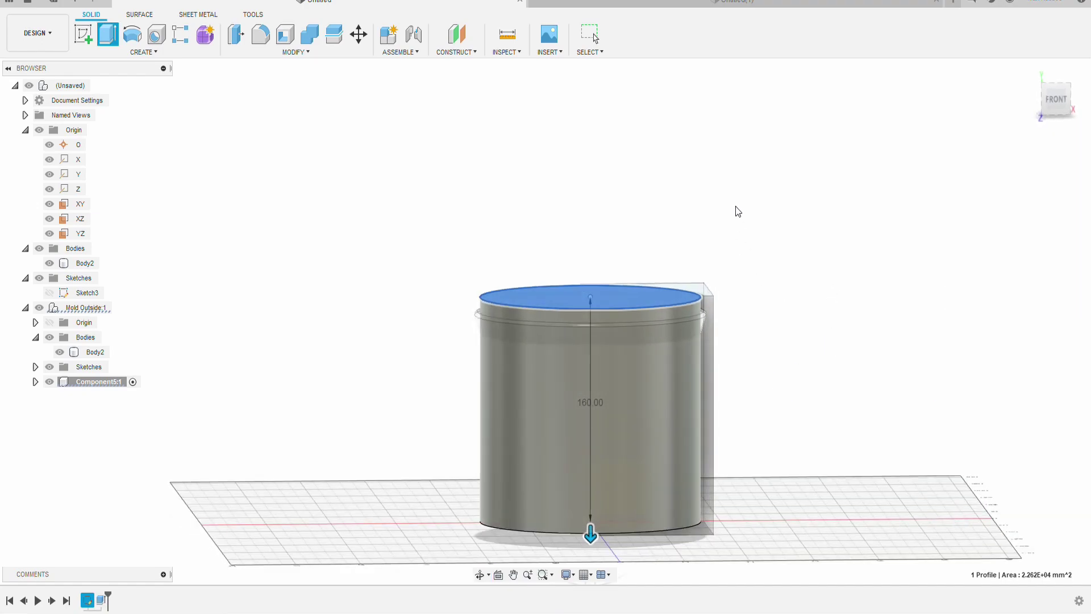
- Cut the pot's shape out of the cylinder with Combine, keeping the pot as a kept tool body
{"action": "scroll", "coordinate": [633, 183], "scroll_direction": "down", "scroll_amount": 2}
{"action": "middle_click_drag", "start_coordinate": [633, 182], "coordinate": [617, 208]}
{"action": "left_click", "coordinate": [310, 35]}
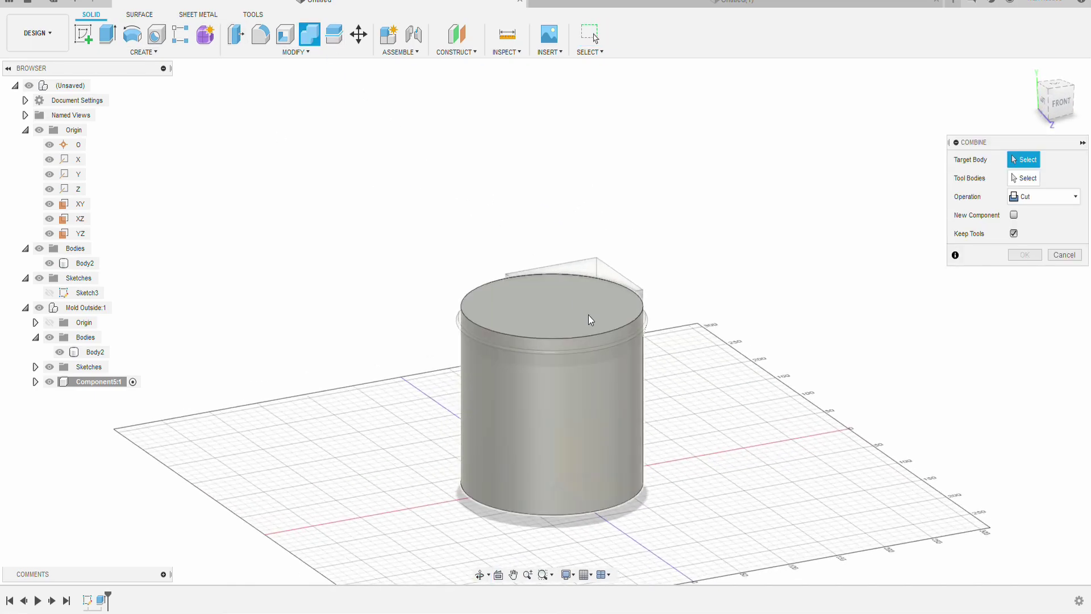
{"action": "left_click", "coordinate": [571, 313]}
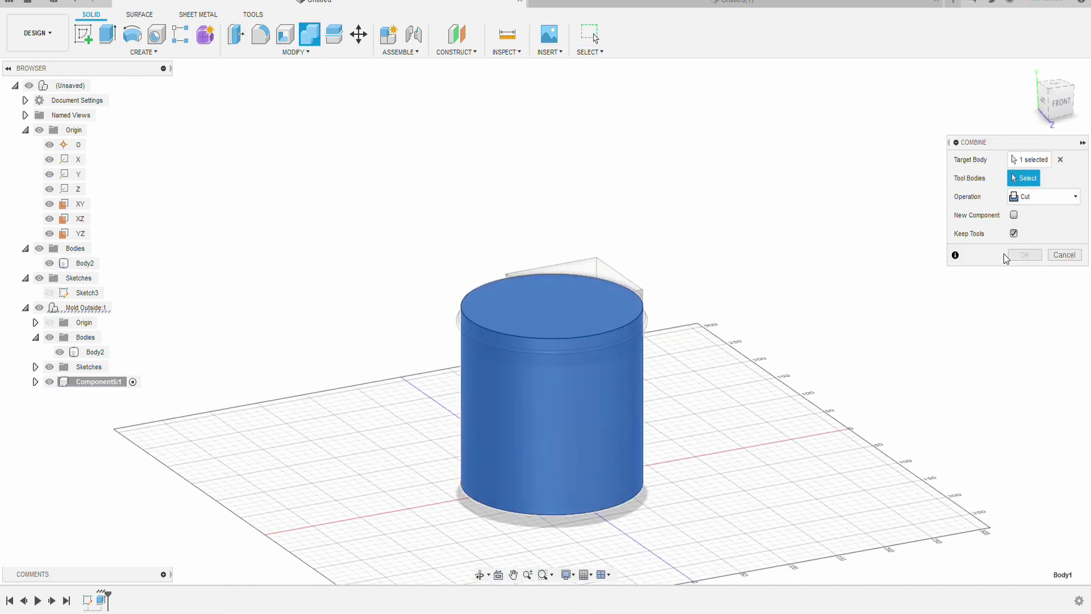
{"action": "left_click", "coordinate": [1031, 206]}
{"action": "left_click", "coordinate": [1027, 233]}
{"action": "left_click", "coordinate": [556, 360]}
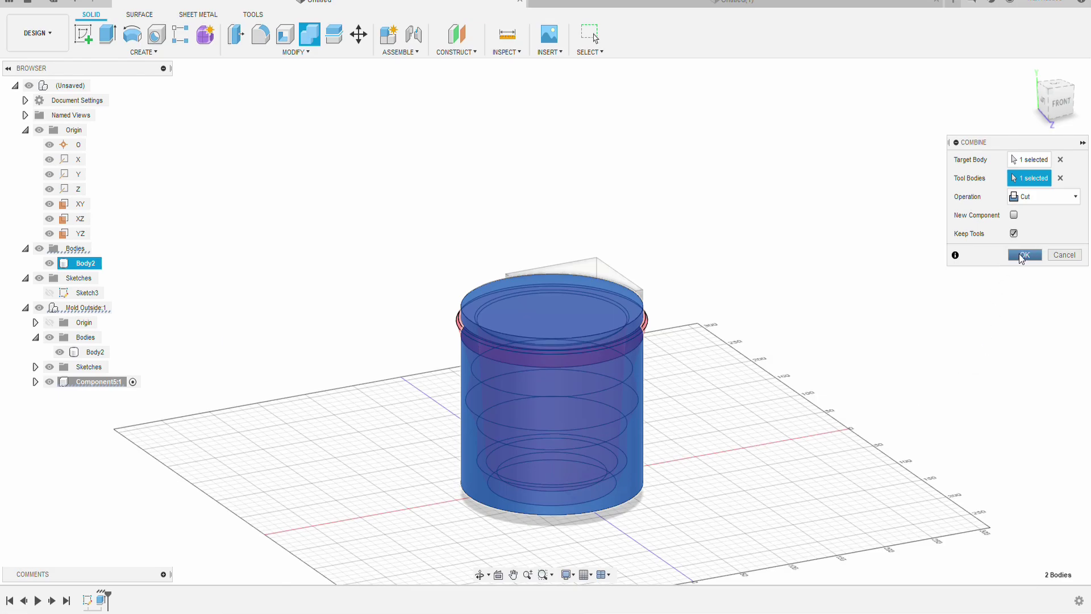
{"action": "left_click", "coordinate": [1024, 255]}
- Move the cylinder's outer shell along the Z axis, clear of the inner core
{"action": "scroll", "coordinate": [670, 409], "scroll_direction": "up", "scroll_amount": 2}
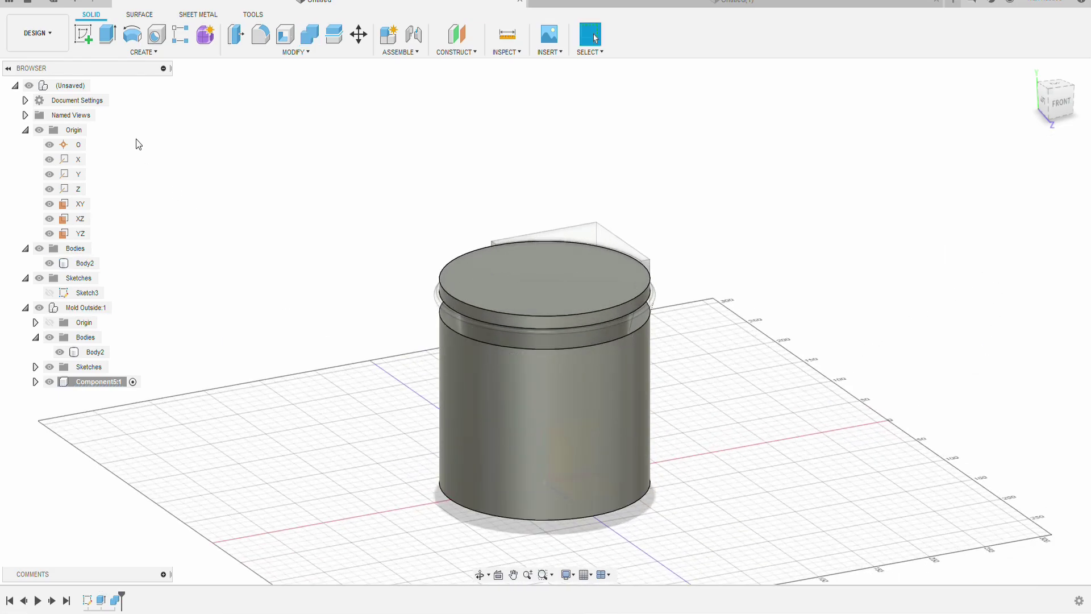
{"action": "left_click", "coordinate": [359, 36]}
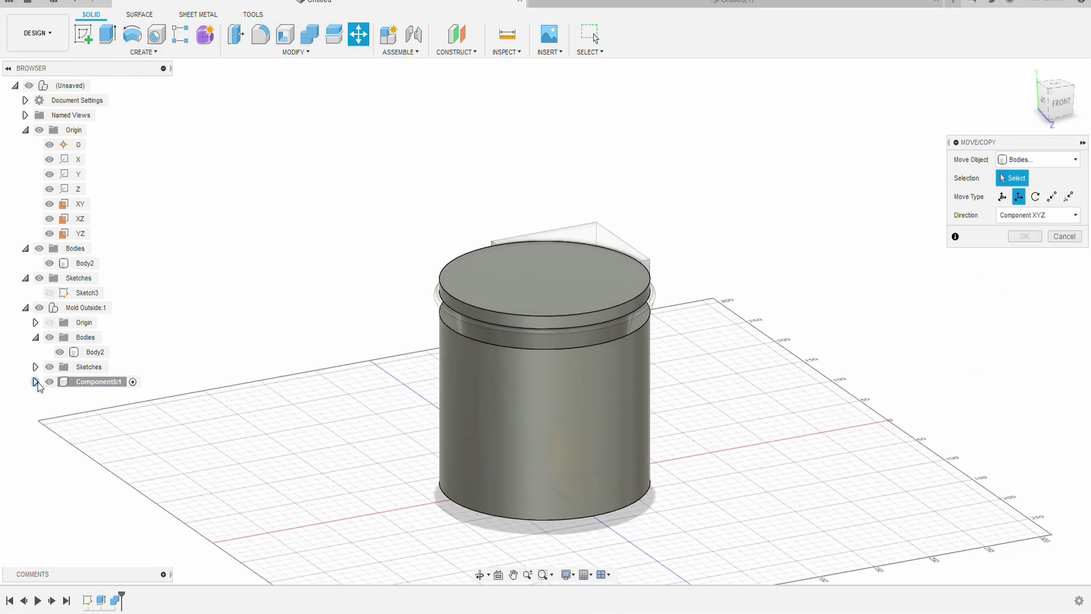
{"action": "left_click", "coordinate": [36, 382]}
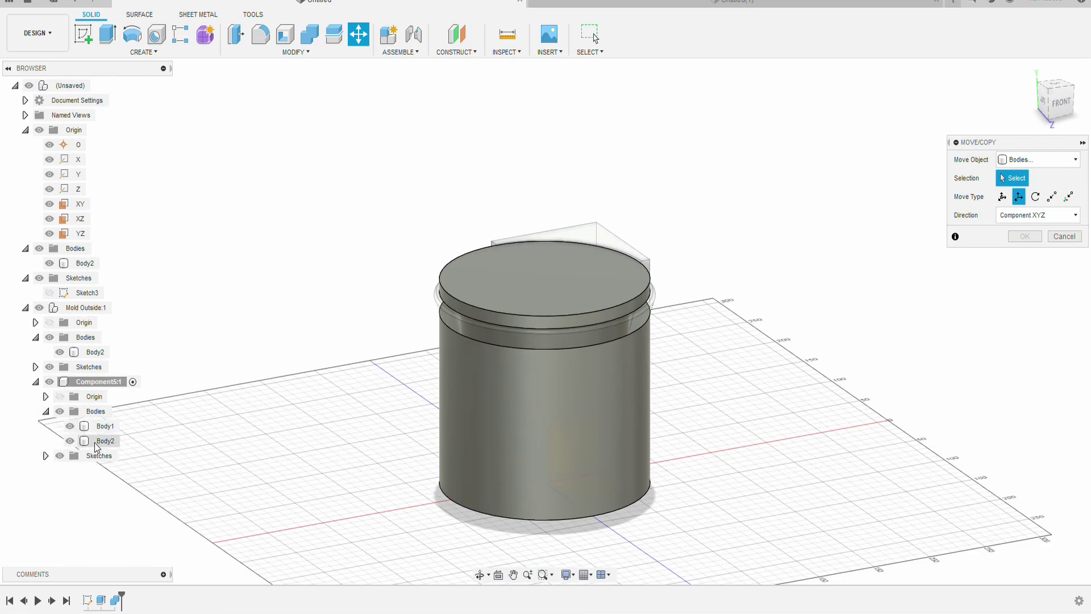
{"action": "left_click", "coordinate": [97, 443]}
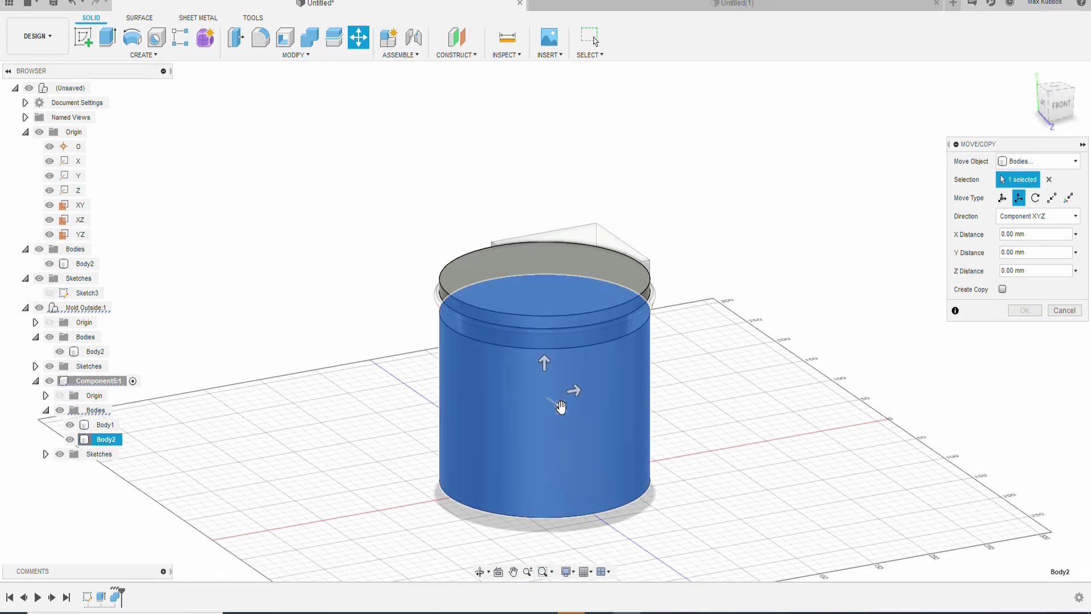
{"action": "left_click_drag", "start_coordinate": [560, 404], "coordinate": [717, 496]}
{"action": "key", "text": "Return"}
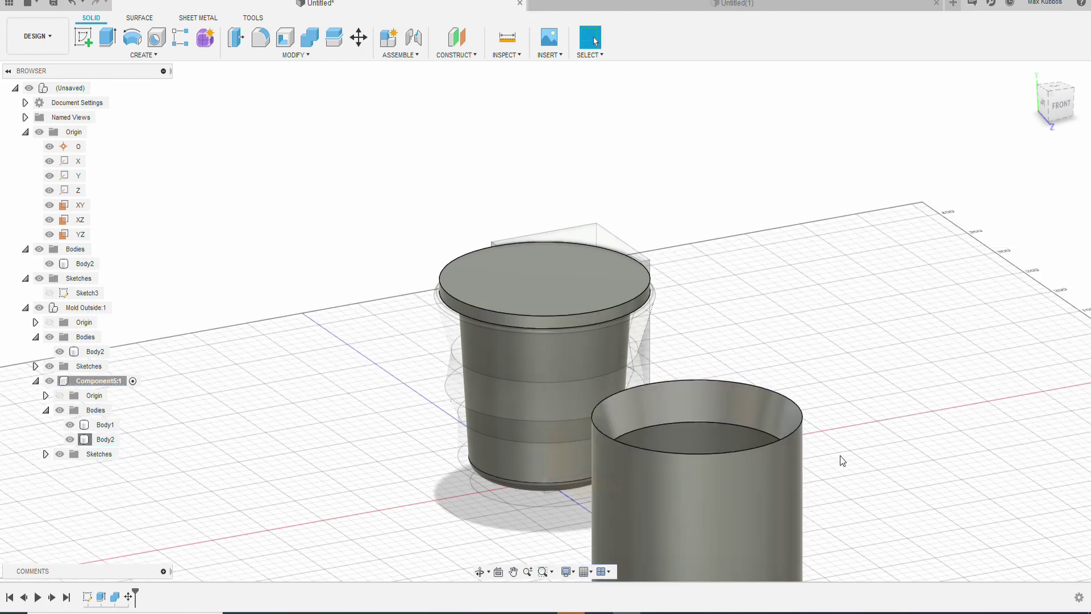
- Remove the cylinder's outer shell body, keeping only the inner core in its component
{"action": "scroll", "coordinate": [841, 456], "scroll_direction": "down", "scroll_amount": 2}
{"action": "scroll", "coordinate": [753, 534], "scroll_direction": "up", "scroll_amount": 1}
{"action": "right_click", "coordinate": [105, 439]}
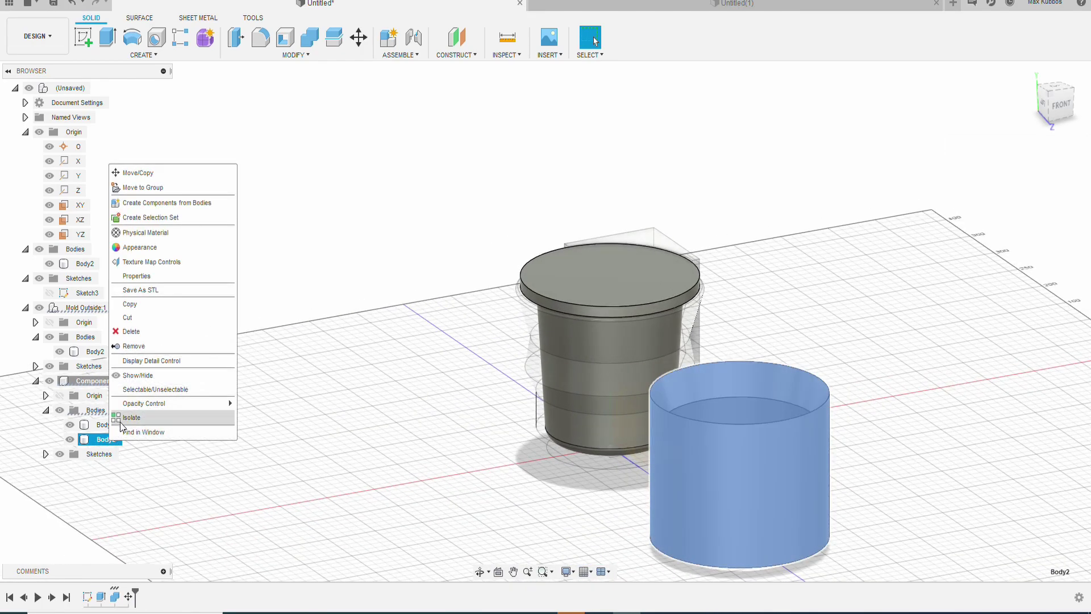
{"action": "left_click", "coordinate": [136, 345]}
{"action": "scroll", "coordinate": [767, 324], "scroll_direction": "up", "scroll_amount": 2}
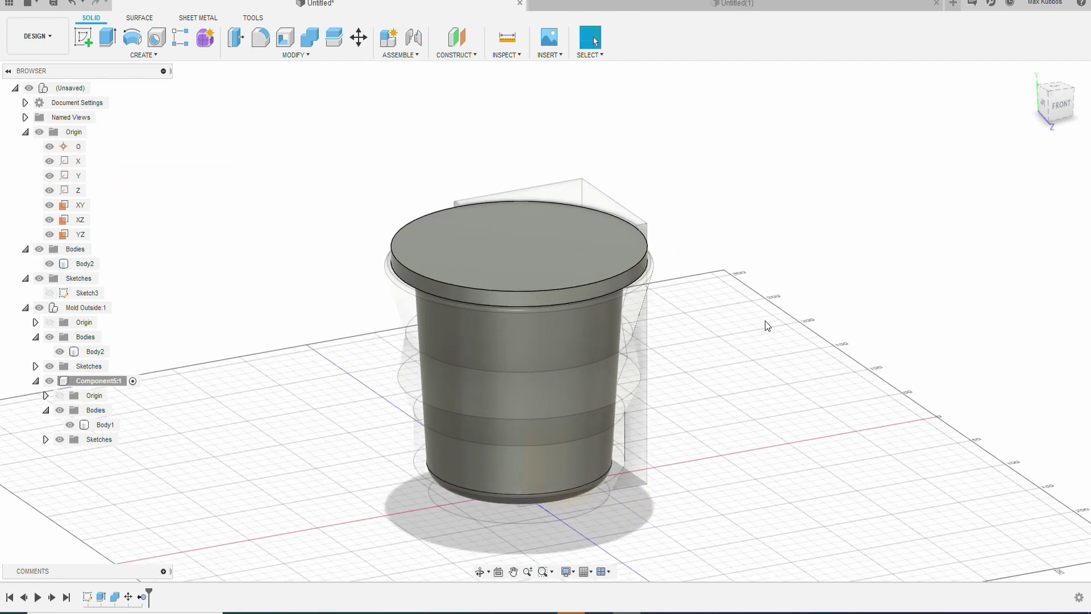
- Measure the distance between the inner core's top circular edge and the quarter block's top face
{"action": "middle_click_drag", "start_coordinate": [767, 324], "coordinate": [728, 283], "text": "shift"}
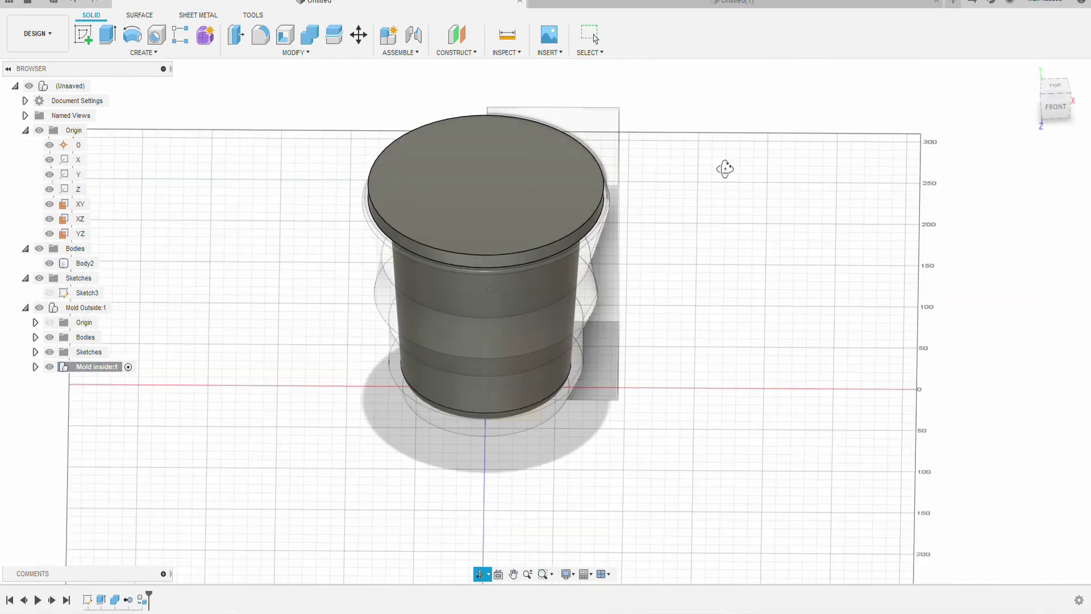
{"action": "scroll", "coordinate": [723, 166], "scroll_direction": "up", "scroll_amount": 5}
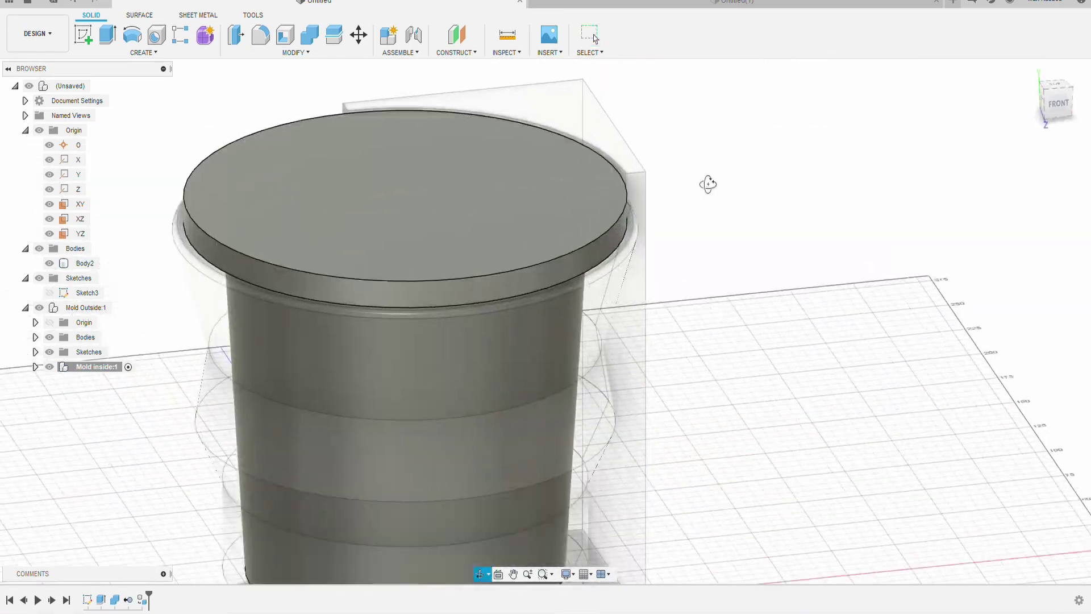
{"action": "left_click", "coordinate": [144, 53]}
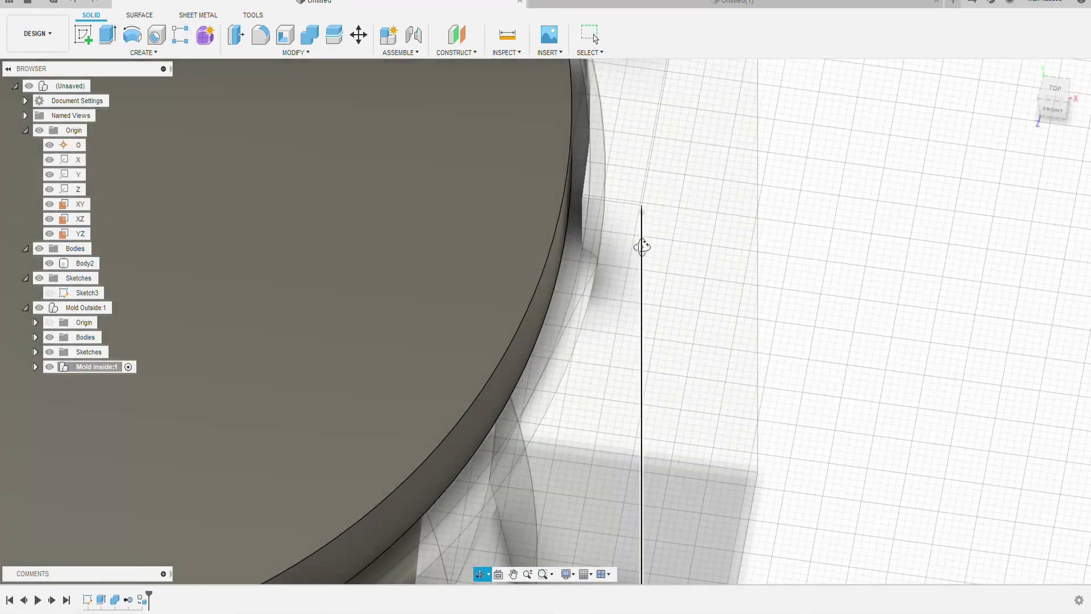
{"action": "key", "text": "i"}
{"action": "left_click", "coordinate": [637, 203]}
{"action": "left_click", "coordinate": [635, 189]}
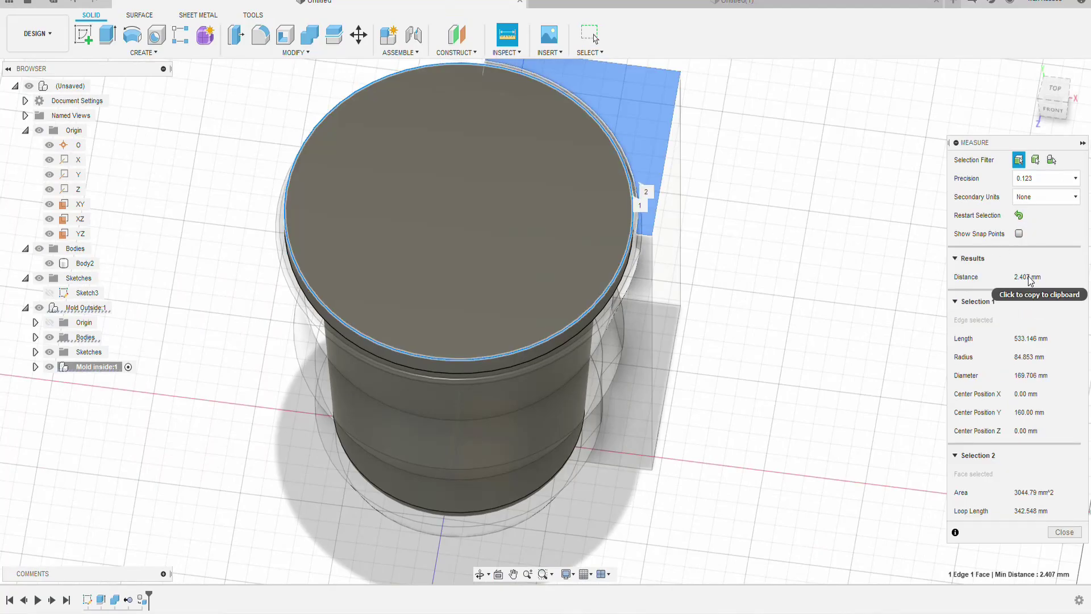
{"action": "key", "text": "Escape"}
{"action": "scroll", "coordinate": [611, 178], "scroll_direction": "up", "scroll_amount": 2}
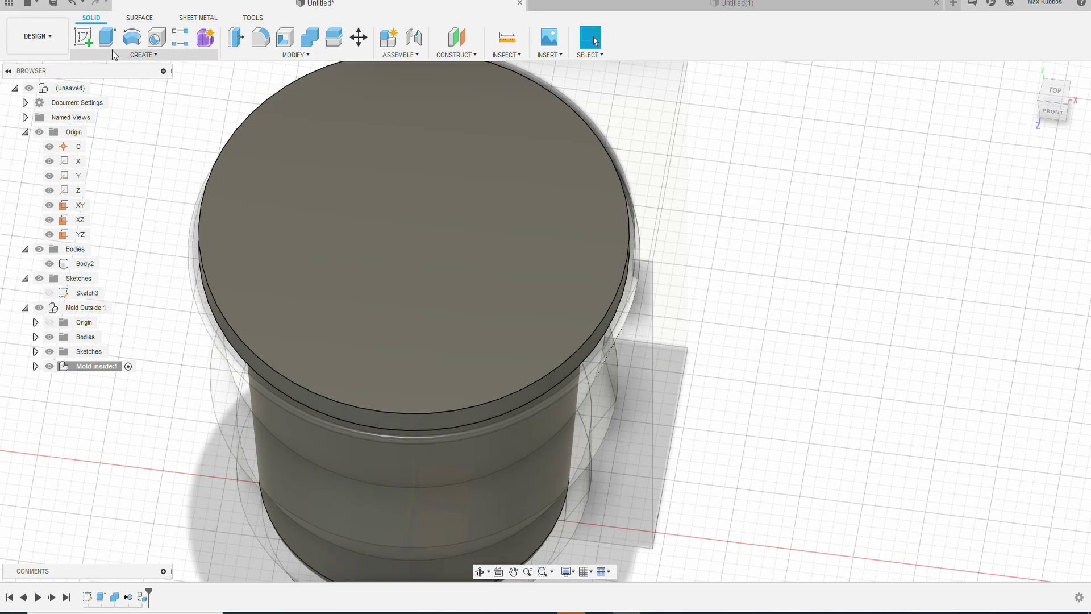
- Open Sketch1 of the Mold inside component for editing and dimension the circle's diameter
{"action": "left_click", "coordinate": [35, 367]}
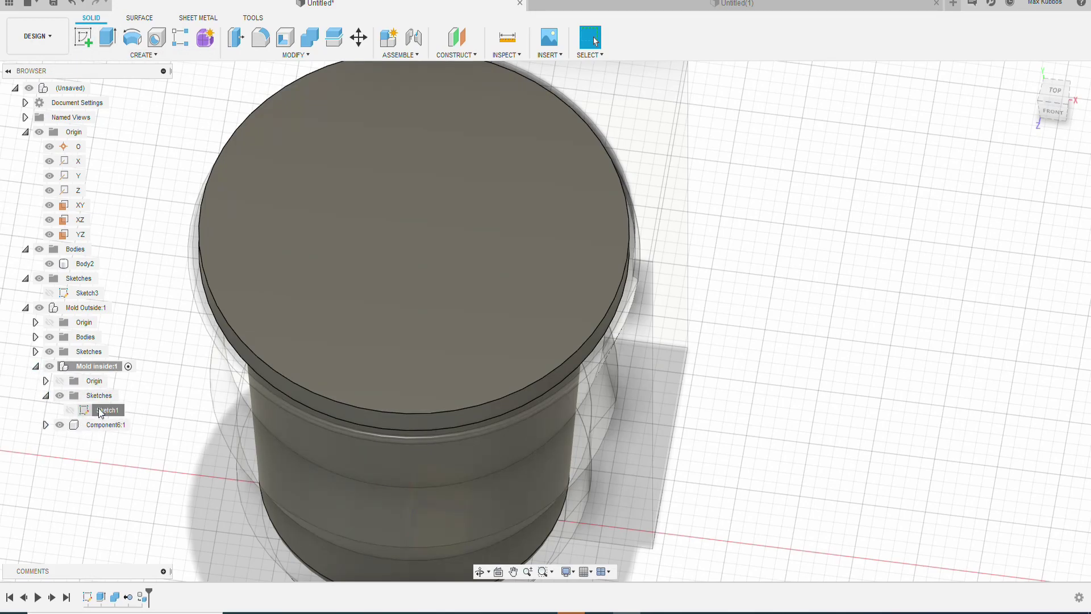
{"action": "double_click", "coordinate": [101, 410]}
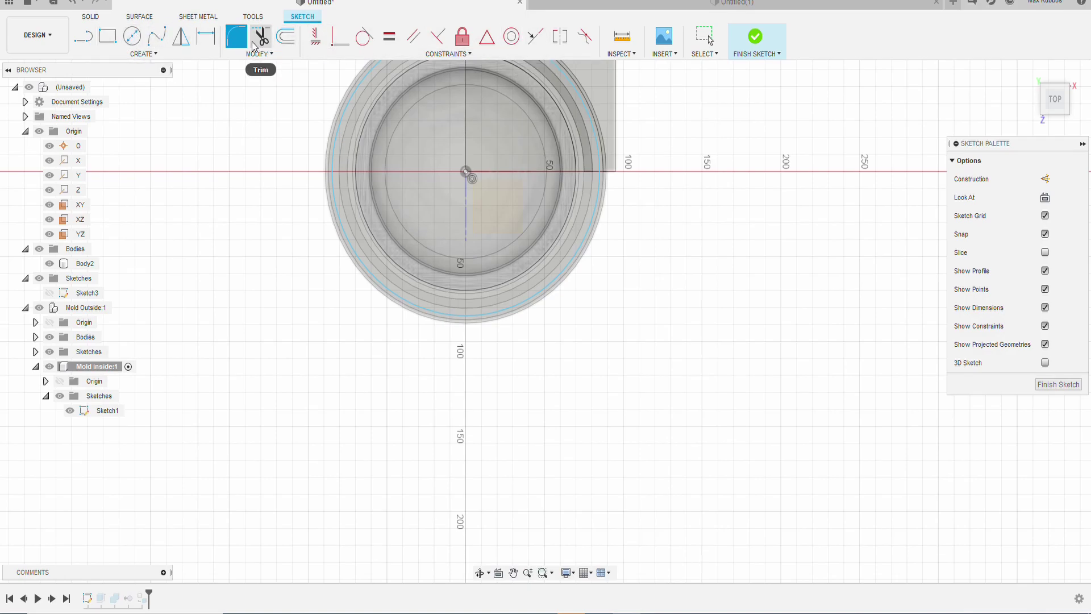
{"action": "left_click", "coordinate": [206, 38]}
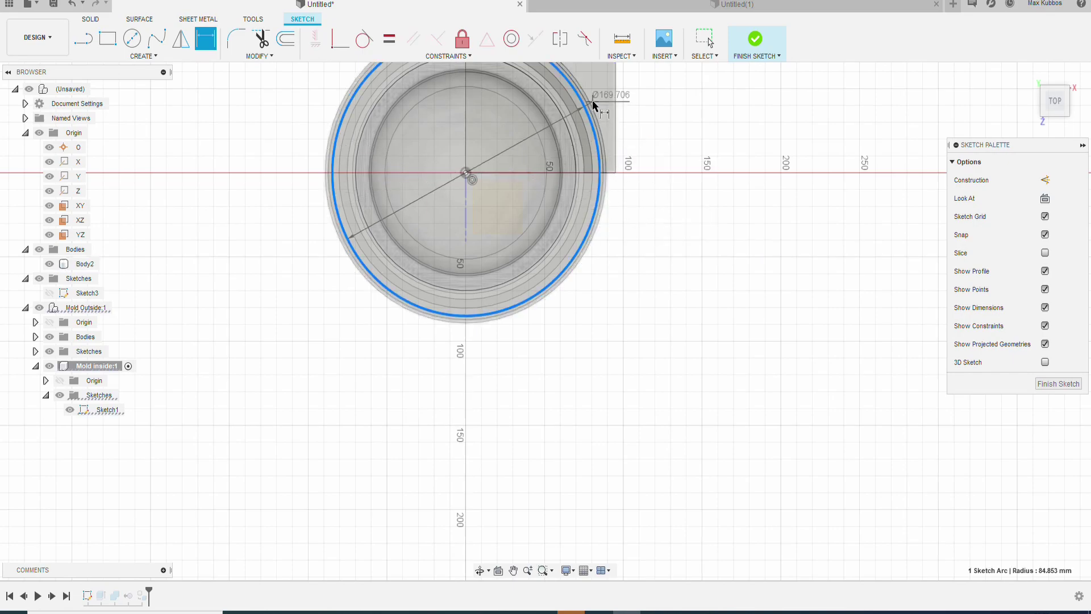
{"action": "left_click", "coordinate": [653, 230]}
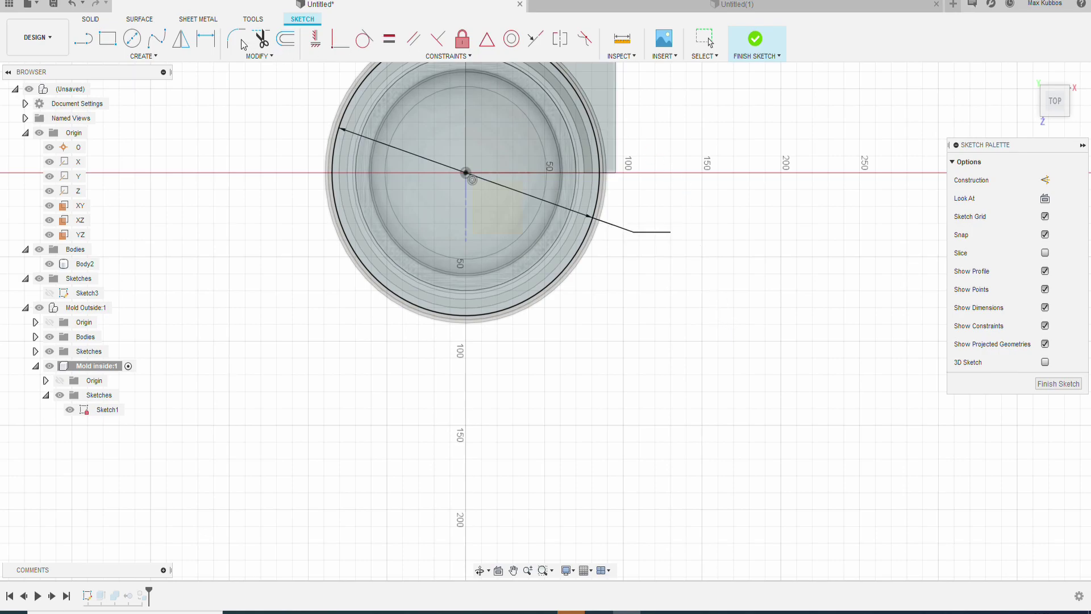
{"action": "left_click", "coordinate": [206, 38]}
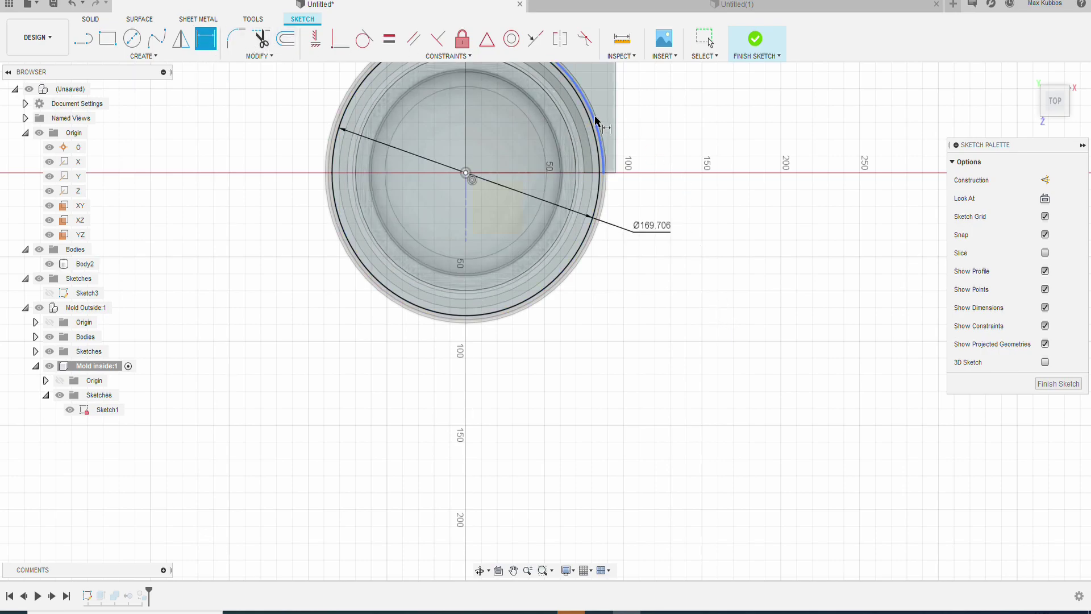
{"action": "scroll", "coordinate": [633, 200], "scroll_direction": "up", "scroll_amount": 6}
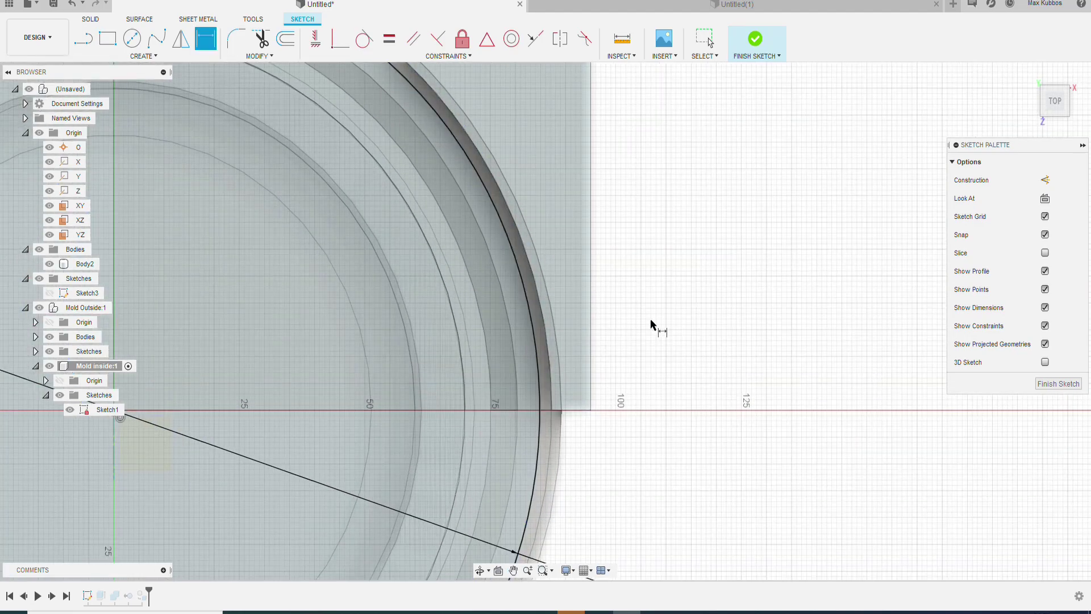
{"action": "scroll", "coordinate": [582, 432], "scroll_direction": "up", "scroll_amount": 5}
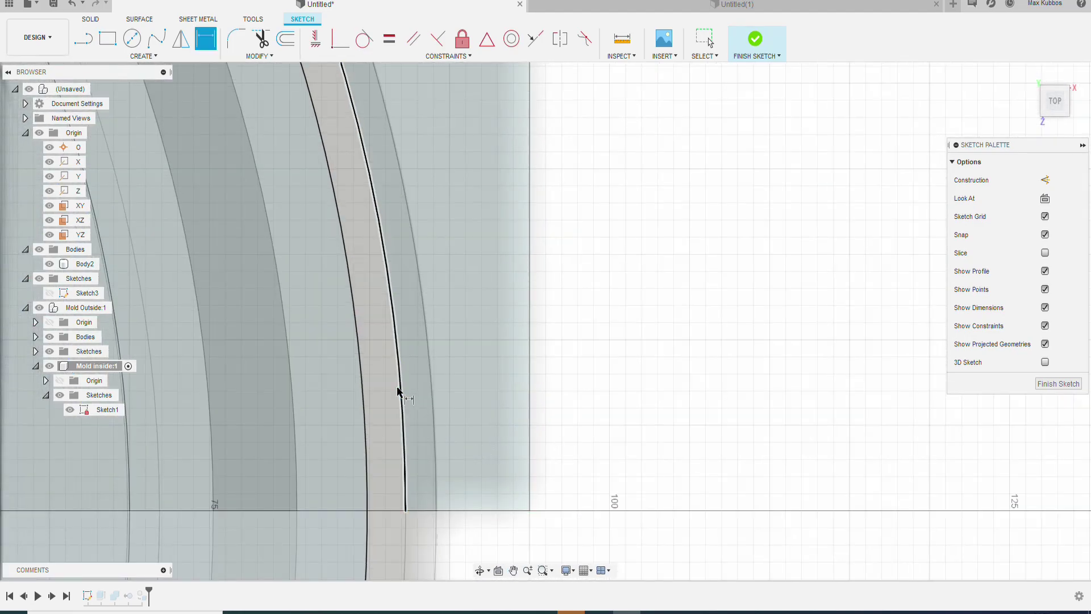
{"action": "middle_click_drag", "start_coordinate": [582, 320], "coordinate": [456, 368], "text": "shift"}
{"action": "left_click", "coordinate": [385, 429]}
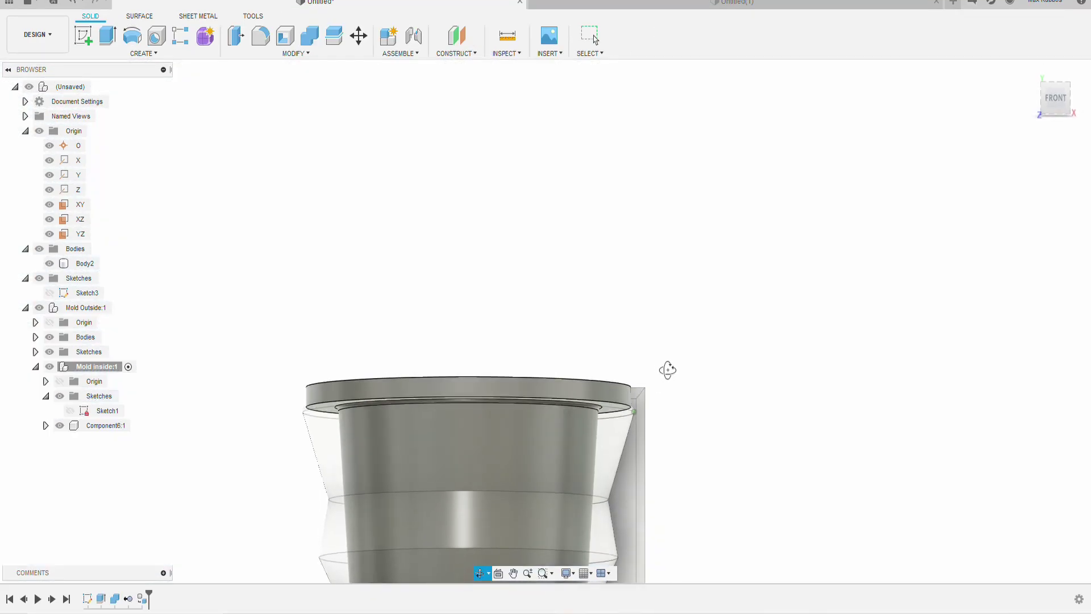
- On the vertical YZ plane, sketch a sloped line and a horizontal line meeting just outside the core's rim edge
{"action": "middle_click_drag", "start_coordinate": [667, 370], "coordinate": [808, 410], "text": "shift"}
{"action": "left_click", "coordinate": [1058, 110]}
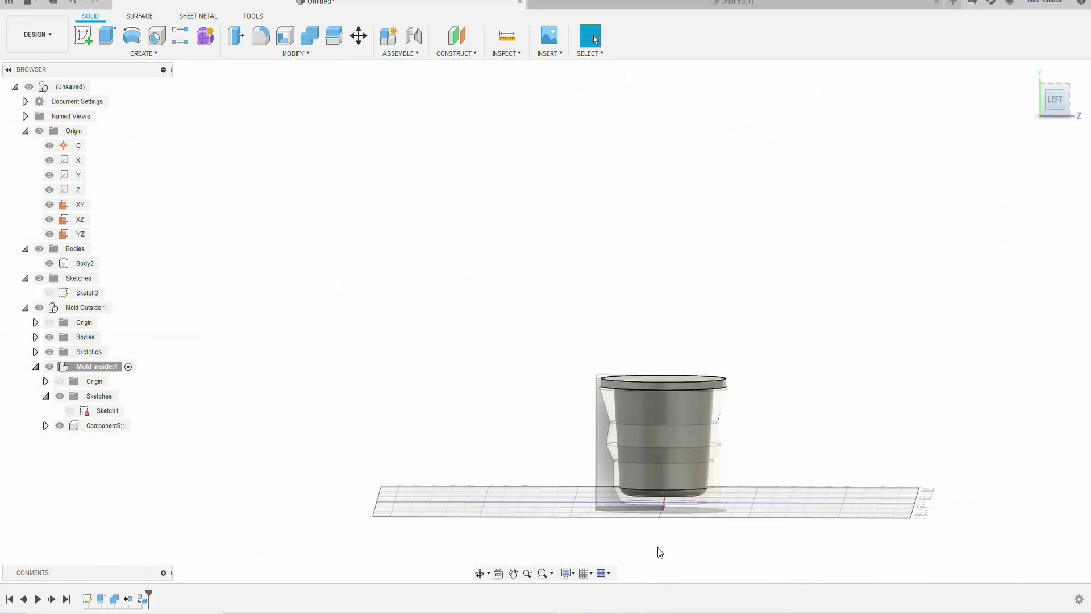
{"action": "left_click", "coordinate": [83, 35]}
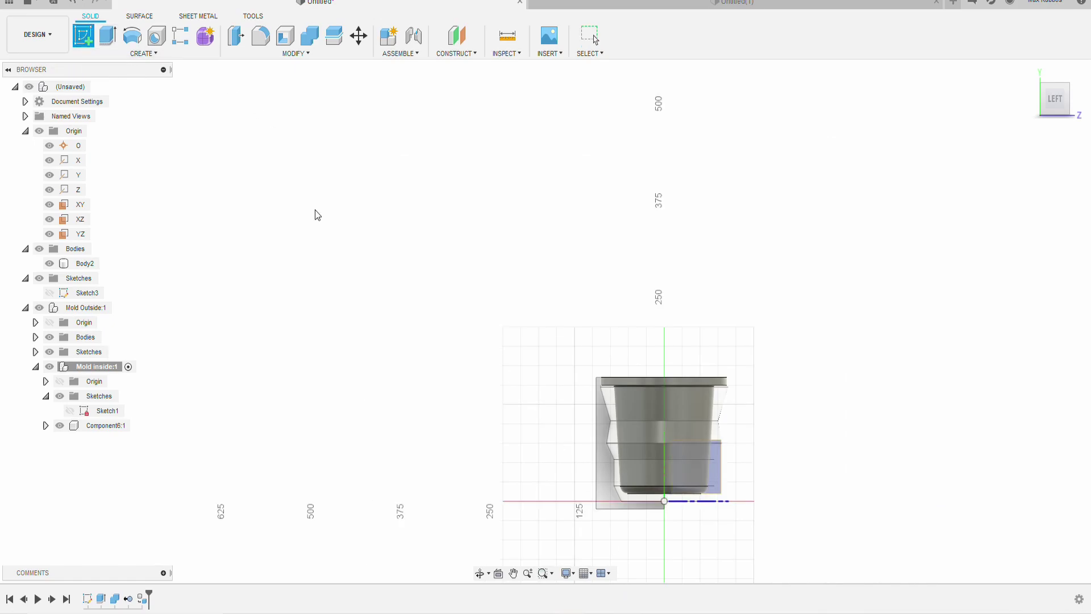
{"action": "left_click", "coordinate": [718, 482]}
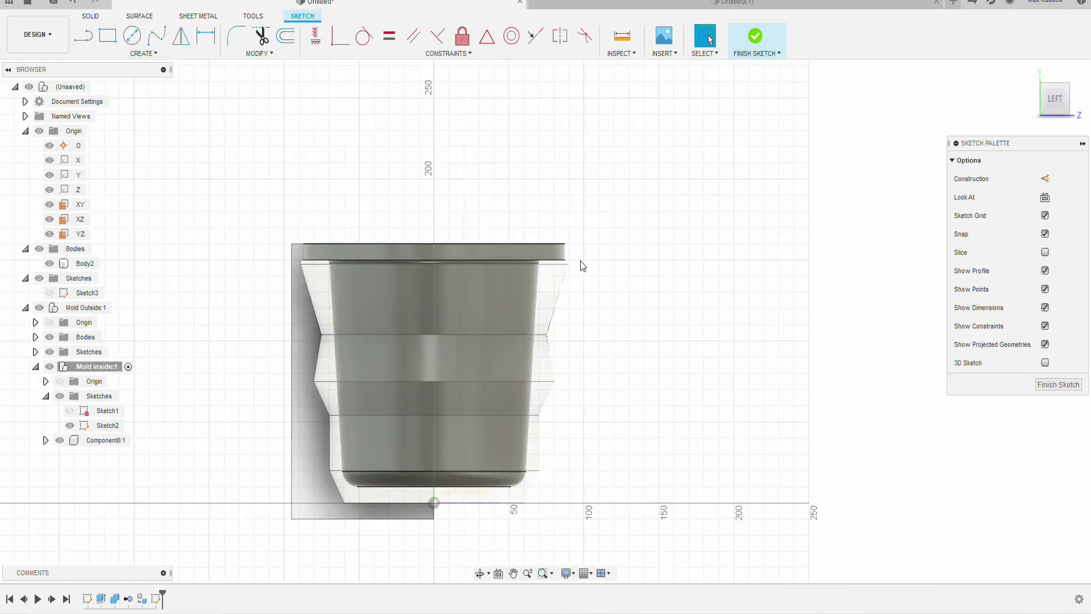
{"action": "scroll", "coordinate": [582, 265], "scroll_direction": "up", "scroll_amount": 10}
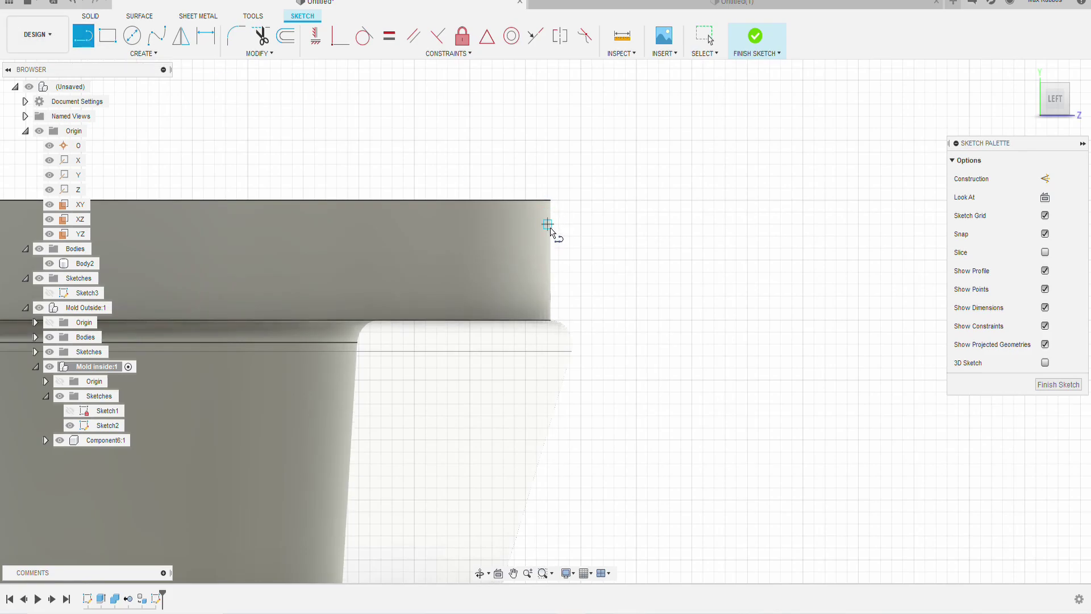
{"action": "scroll", "coordinate": [547, 225], "scroll_direction": "up", "scroll_amount": 5}
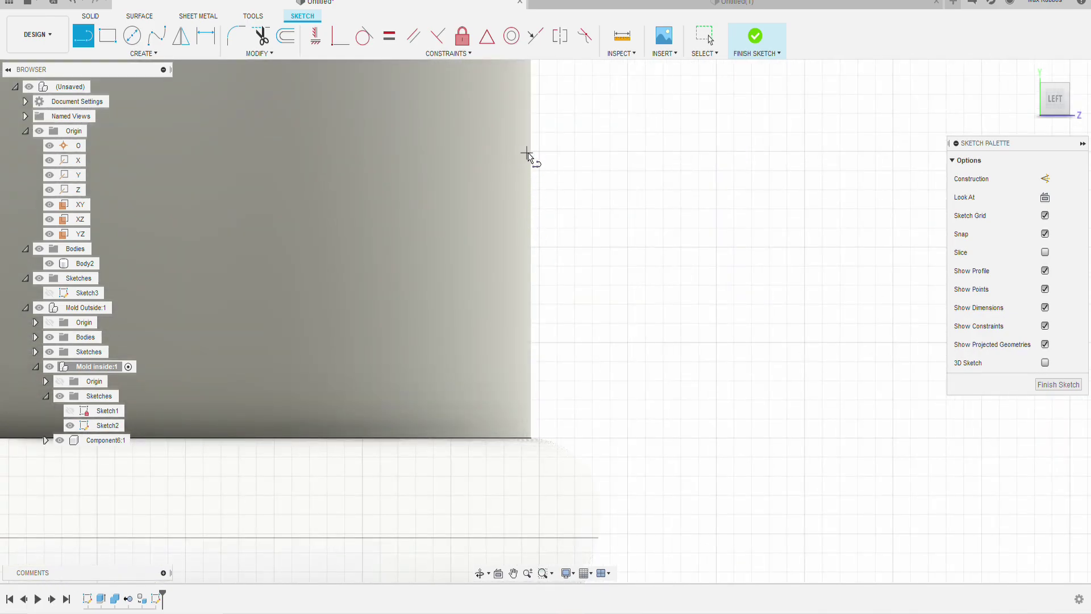
{"action": "left_click_drag", "start_coordinate": [522, 153], "coordinate": [629, 259]}
{"action": "left_click", "coordinate": [566, 247]}
{"action": "left_click", "coordinate": [523, 247]}
{"action": "left_click", "coordinate": [543, 200]}
- Mirror the sloped line about the horizontal line and close the triangle with a vertical line just inside the rim
{"action": "left_click", "coordinate": [181, 39]}
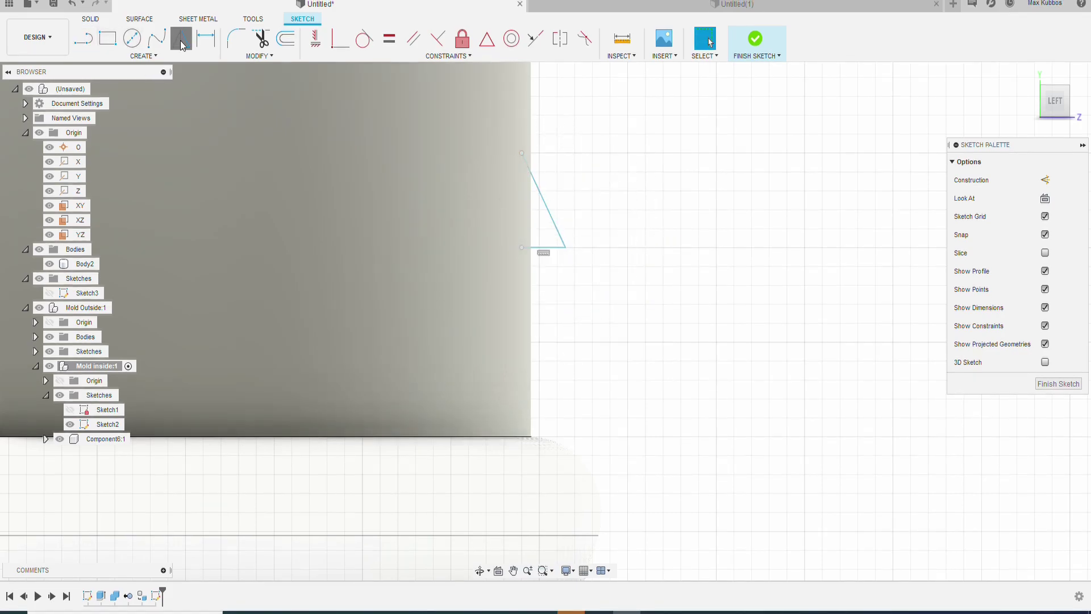
{"action": "left_click", "coordinate": [540, 248]}
{"action": "key", "text": "l"}
{"action": "left_click", "coordinate": [522, 154]}
{"action": "left_click", "coordinate": [521, 341]}
- Revolve both triangle profiles 360° around the Y axis as a new body to form a ridge around the core's rim
{"action": "left_click", "coordinate": [132, 38]}
{"action": "left_click", "coordinate": [78, 176]}
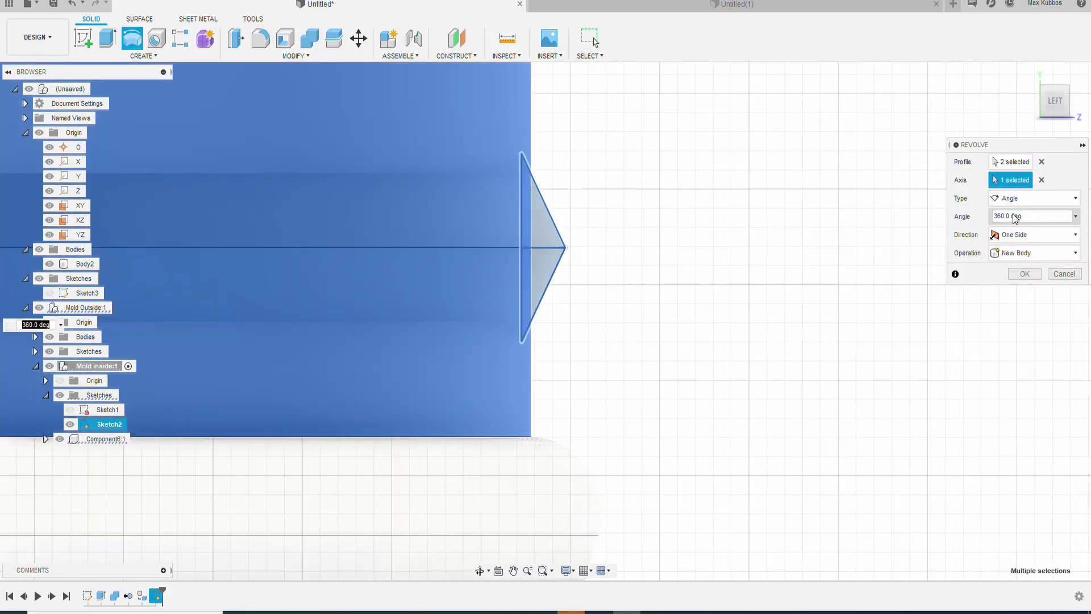
{"action": "left_click", "coordinate": [1024, 273]}
{"action": "scroll", "coordinate": [677, 347], "scroll_direction": "down", "scroll_amount": 3}
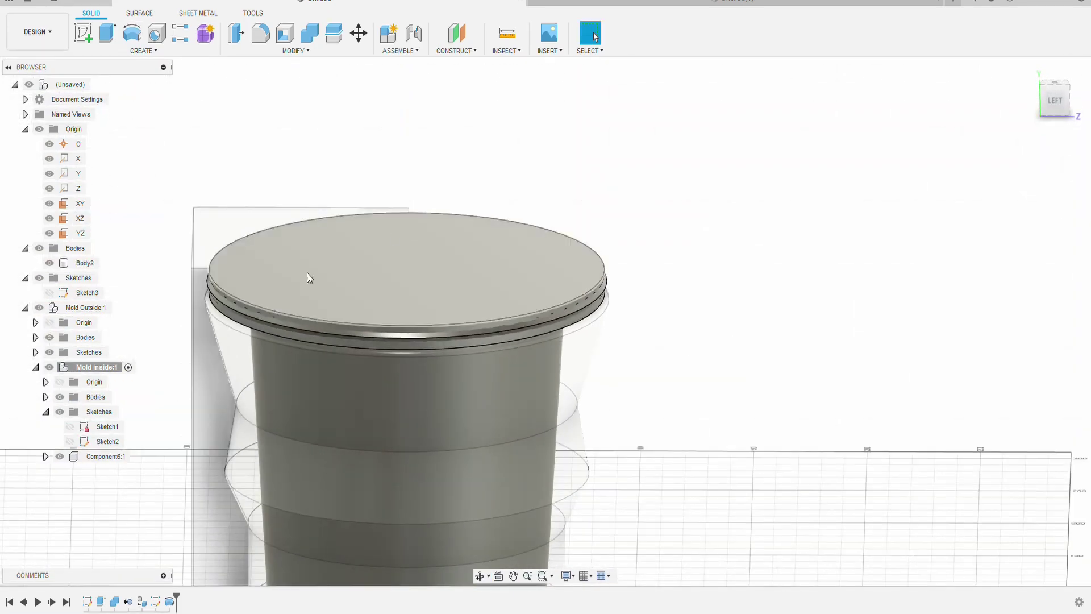
{"action": "scroll", "coordinate": [218, 238], "scroll_direction": "up", "scroll_amount": 6}
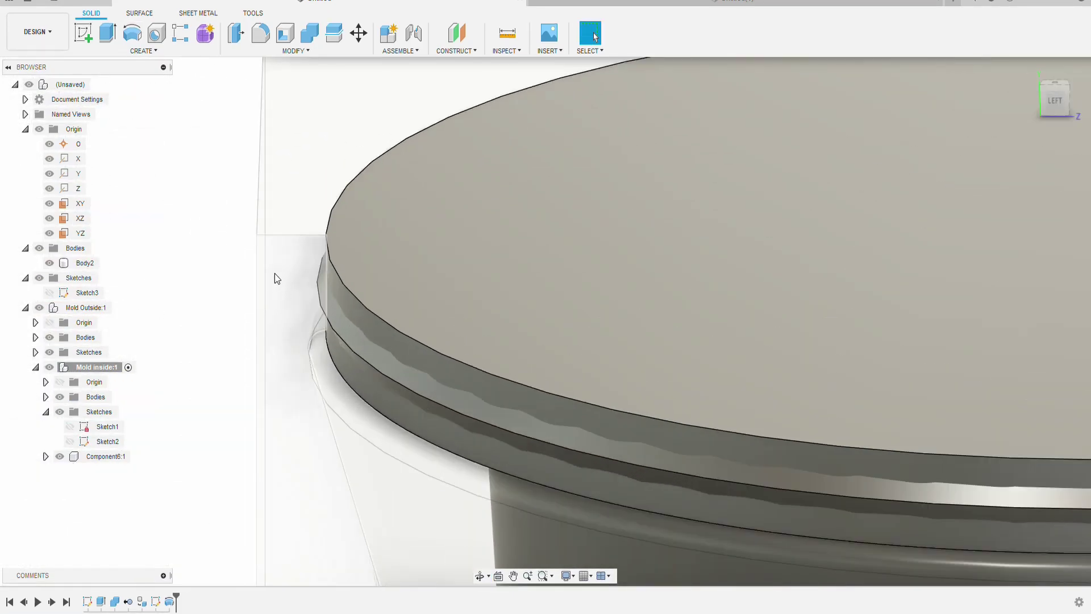
{"action": "middle_click_drag", "start_coordinate": [274, 275], "coordinate": [453, 222]}
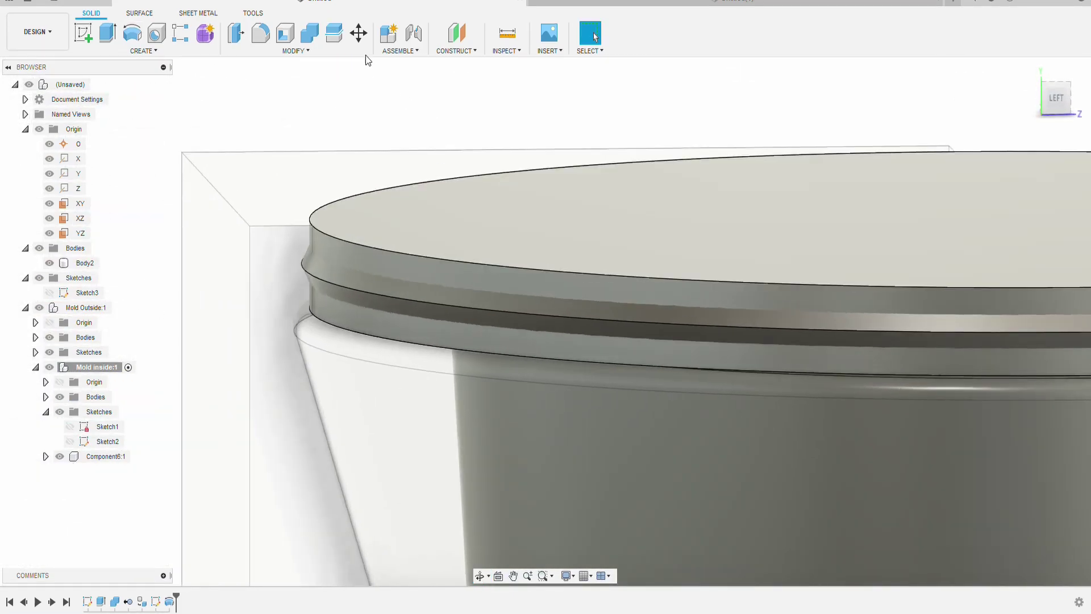
- Cut the revolved ridge ring out of the outer quarter block with Combine, keeping the ring as a kept tool body
{"action": "left_click", "coordinate": [309, 46]}
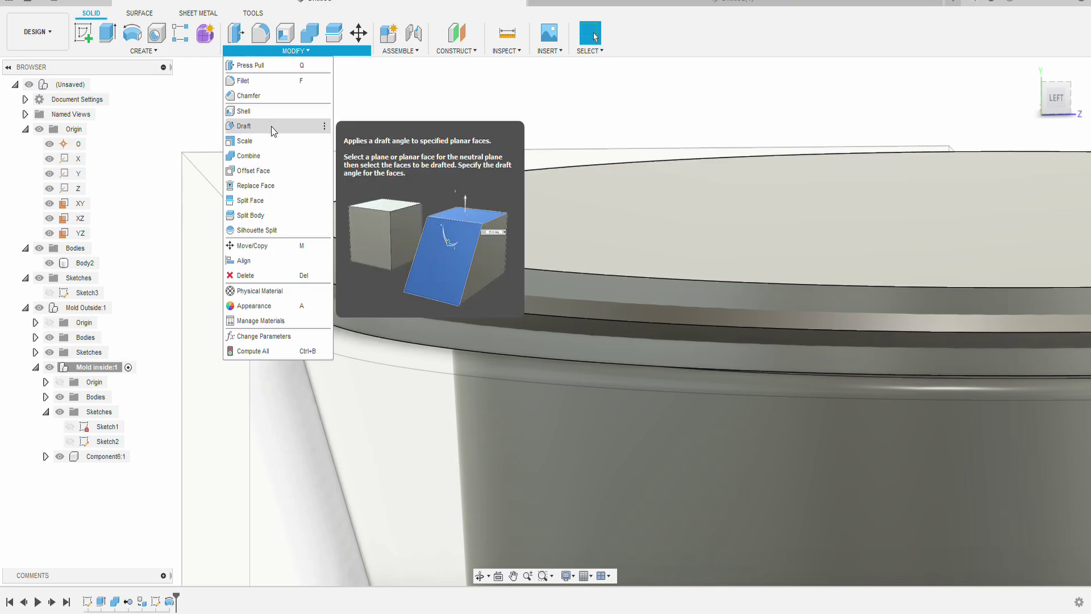
{"action": "left_click", "coordinate": [312, 34]}
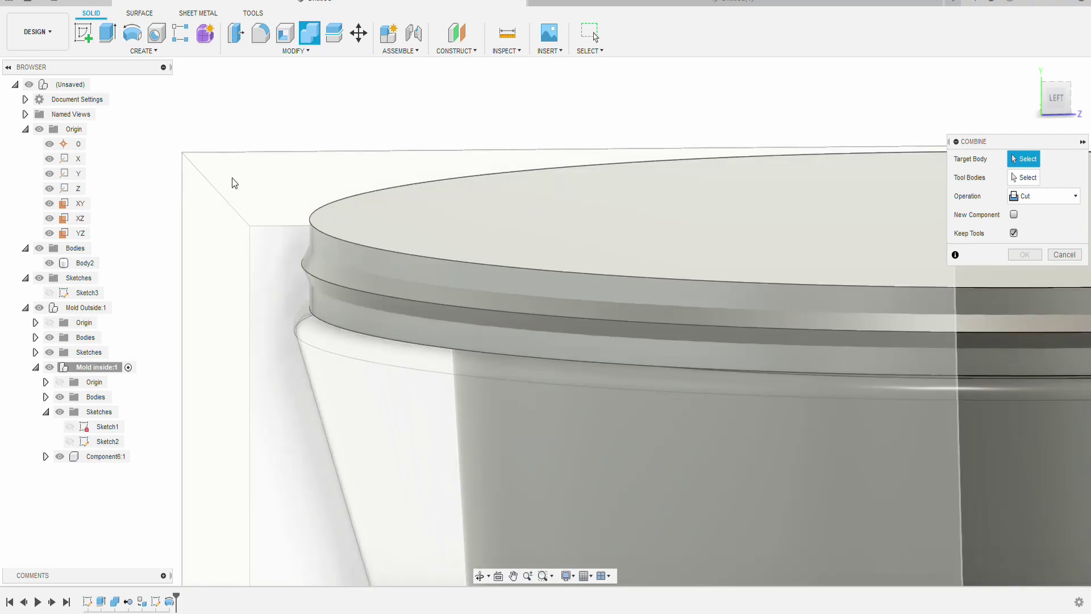
{"action": "left_click", "coordinate": [308, 185]}
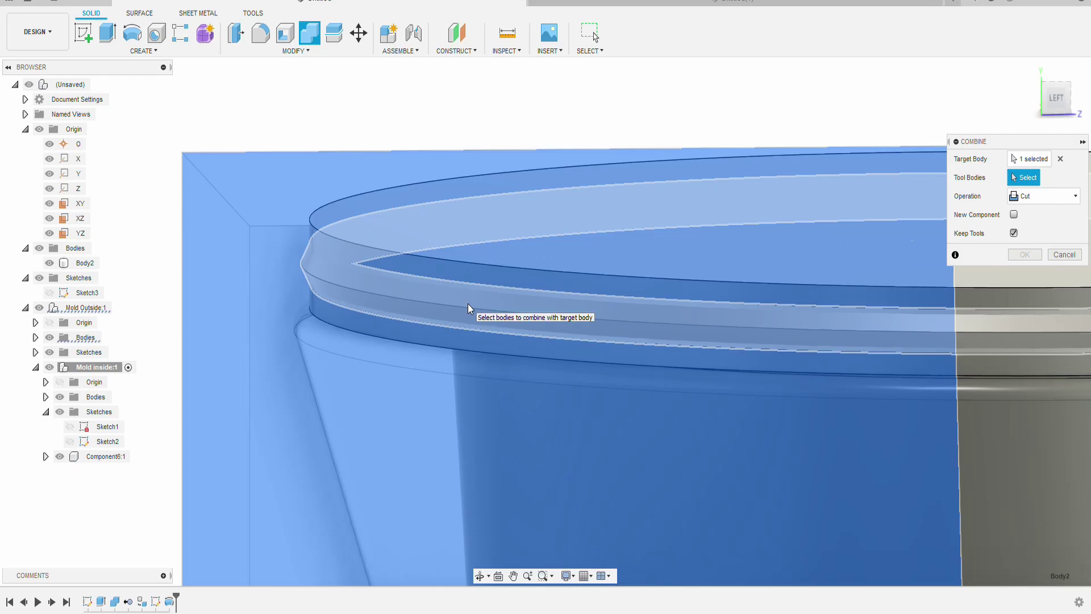
{"action": "left_click", "coordinate": [468, 304]}
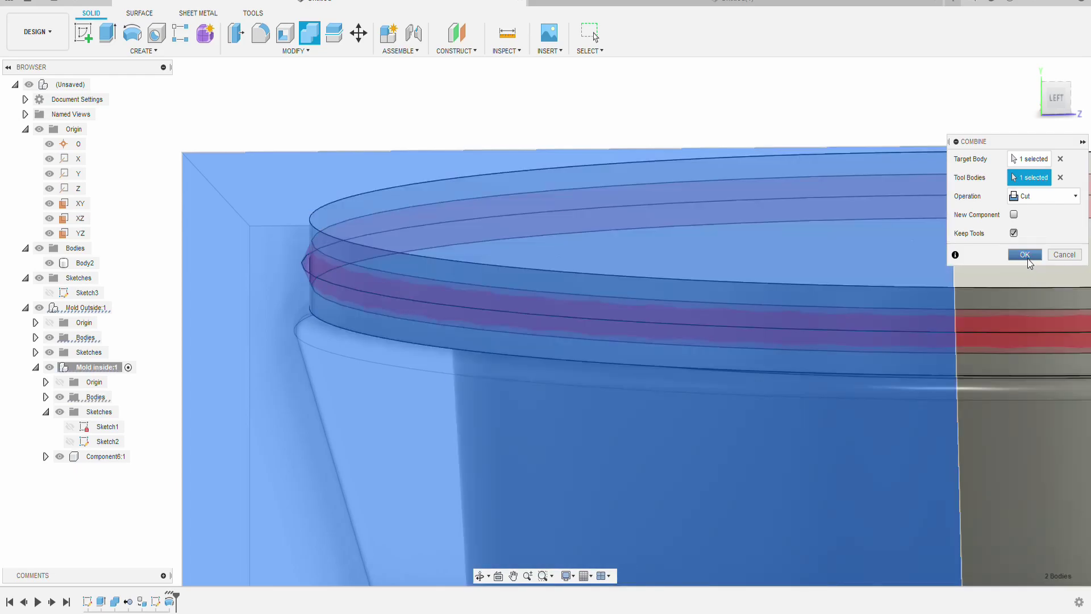
{"action": "left_click", "coordinate": [1026, 257]}
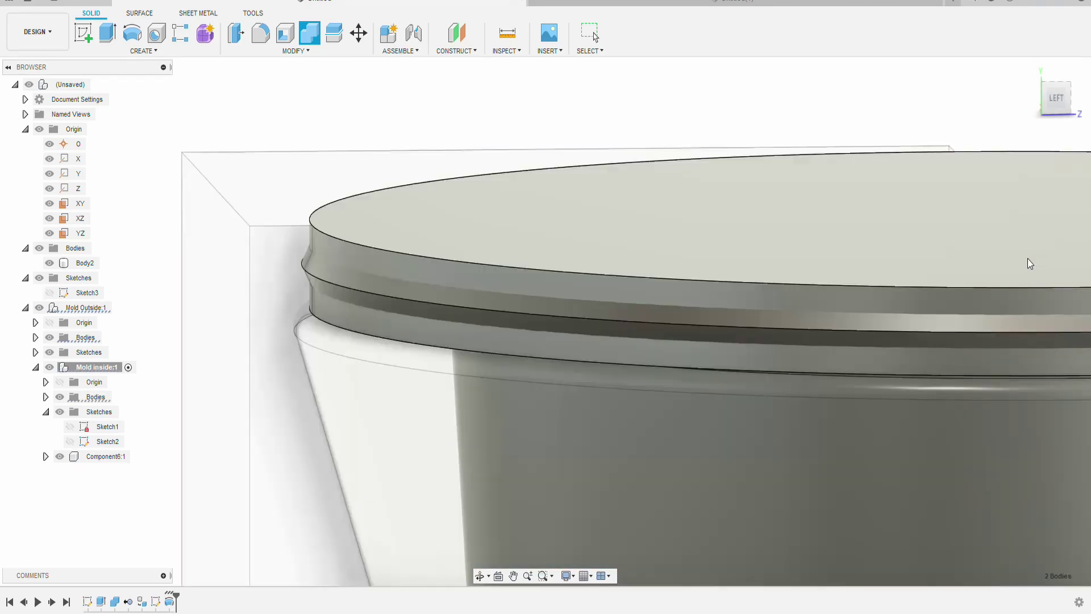
{"action": "scroll", "coordinate": [401, 304], "scroll_direction": "up", "scroll_amount": 3}
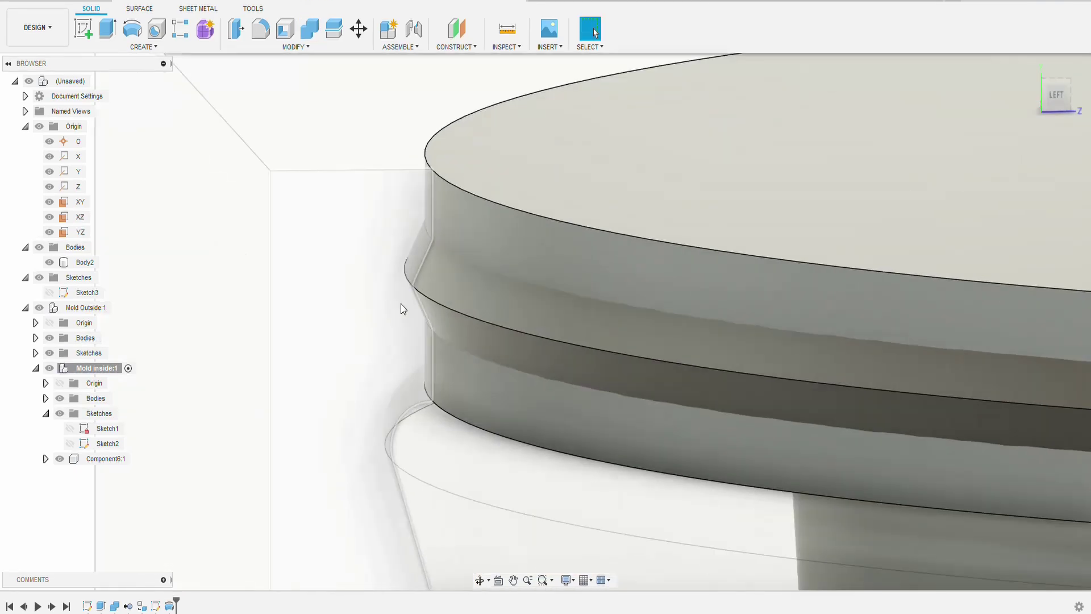
- Activate Component6 nested inside the Mold inside component
{"action": "scroll", "coordinate": [401, 304], "scroll_direction": "down", "scroll_amount": 3}
{"action": "left_click", "coordinate": [126, 369]}
{"action": "left_click", "coordinate": [46, 412]}
{"action": "scroll", "coordinate": [411, 363], "scroll_direction": "down", "scroll_amount": 3}
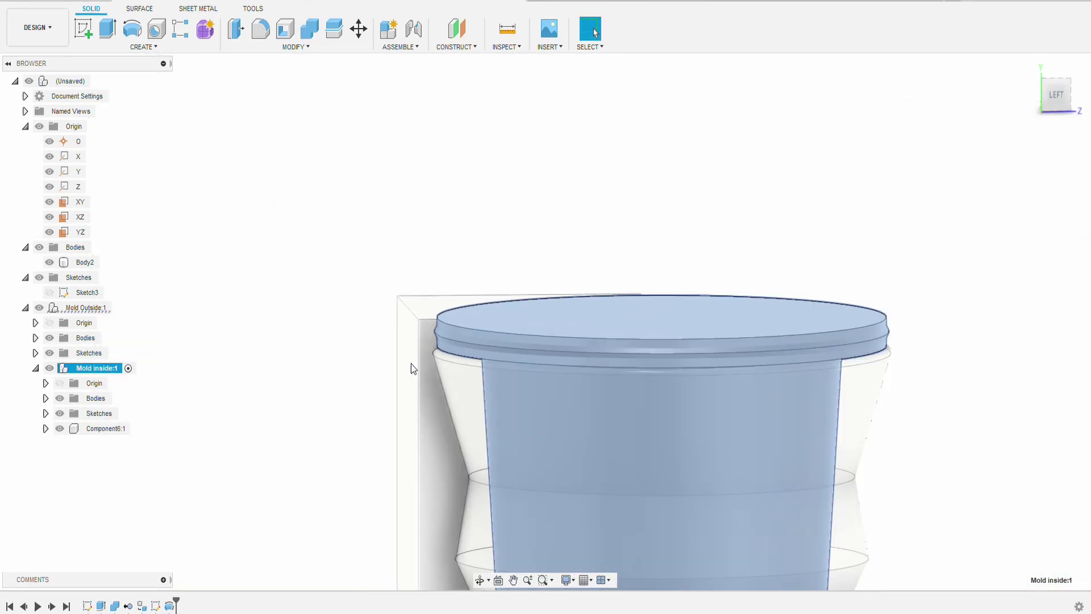
{"action": "scroll", "coordinate": [451, 387], "scroll_direction": "down", "scroll_amount": 3}
{"action": "middle_click_drag", "start_coordinate": [738, 387], "coordinate": [733, 466], "text": "shift"}
{"action": "left_click", "coordinate": [143, 429]}
{"action": "middle_click_drag", "start_coordinate": [375, 580], "coordinate": [518, 443]}
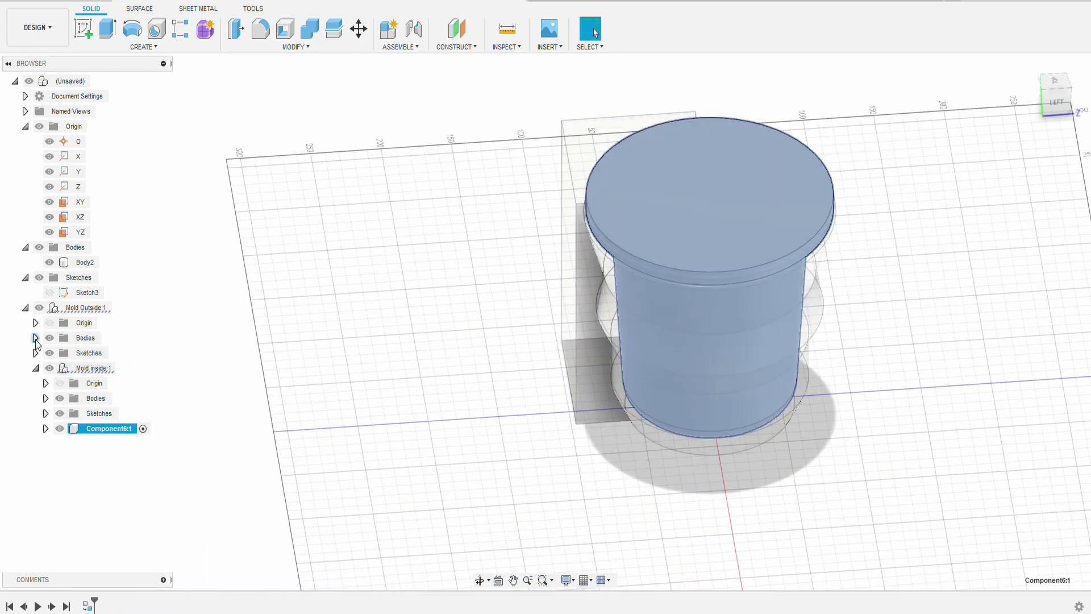
- Create a component from the outer quarter block's body under Mold Outside and activate it
{"action": "left_click", "coordinate": [35, 338]}
{"action": "left_click", "coordinate": [86, 352]}
{"action": "right_click", "coordinate": [83, 351]}
{"action": "left_click", "coordinate": [134, 391]}
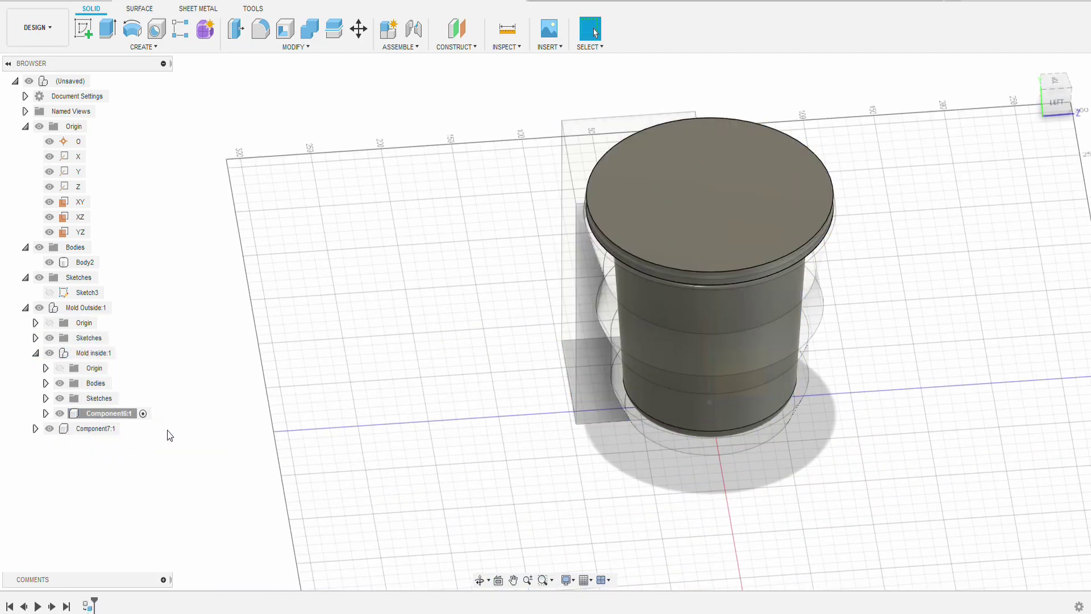
{"action": "double_click", "coordinate": [97, 429]}
{"action": "scroll", "coordinate": [443, 319], "scroll_direction": "up", "scroll_amount": 10}
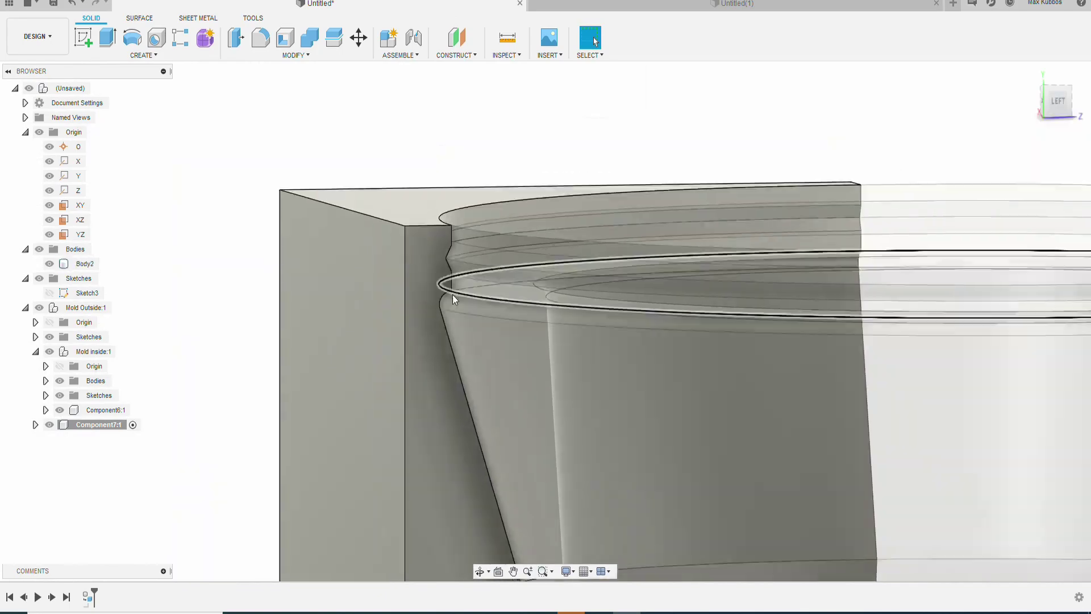
- Start a new sketch on the outer quarter block's cut face for the interlocking profile
{"action": "scroll", "coordinate": [789, 296], "scroll_direction": "down", "scroll_amount": 6}
{"action": "middle_click_drag", "start_coordinate": [792, 341], "coordinate": [823, 390], "text": "shift"}
{"action": "scroll", "coordinate": [832, 563], "scroll_direction": "up", "scroll_amount": 4}
{"action": "middle_click_drag", "start_coordinate": [646, 362], "coordinate": [613, 346], "text": "shift"}
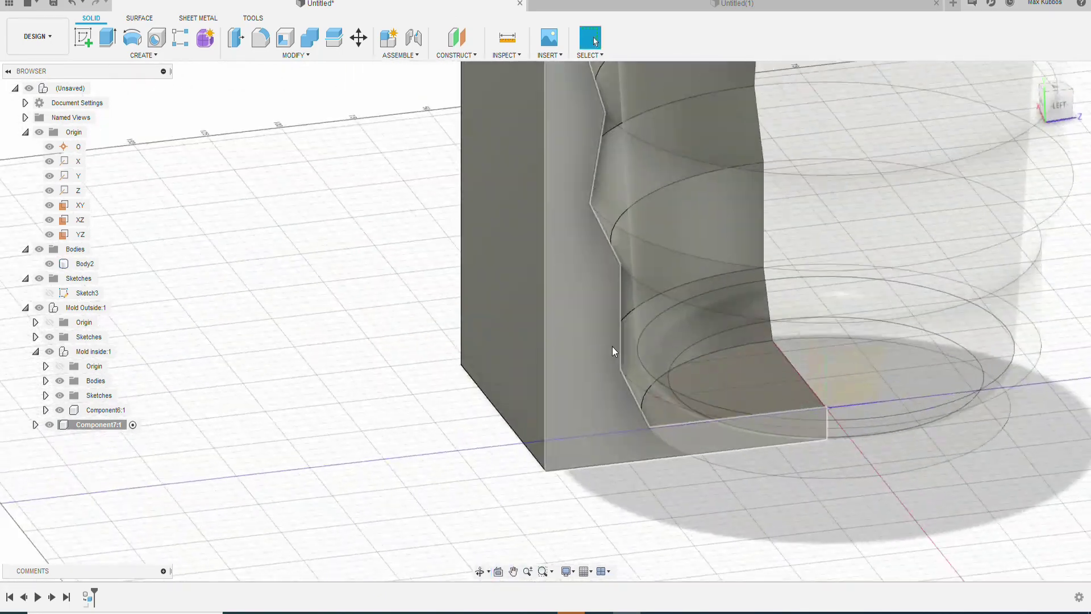
{"action": "scroll", "coordinate": [613, 351], "scroll_direction": "down", "scroll_amount": 4}
{"action": "mouse_move", "coordinate": [859, 287]}
{"action": "middle_mouse_down", "text": "shift"}
{"action": "mouse_move", "coordinate": [845, 272]}
{"action": "mouse_move", "coordinate": [844, 283]}
{"action": "middle_mouse_up", "text": "shift"}
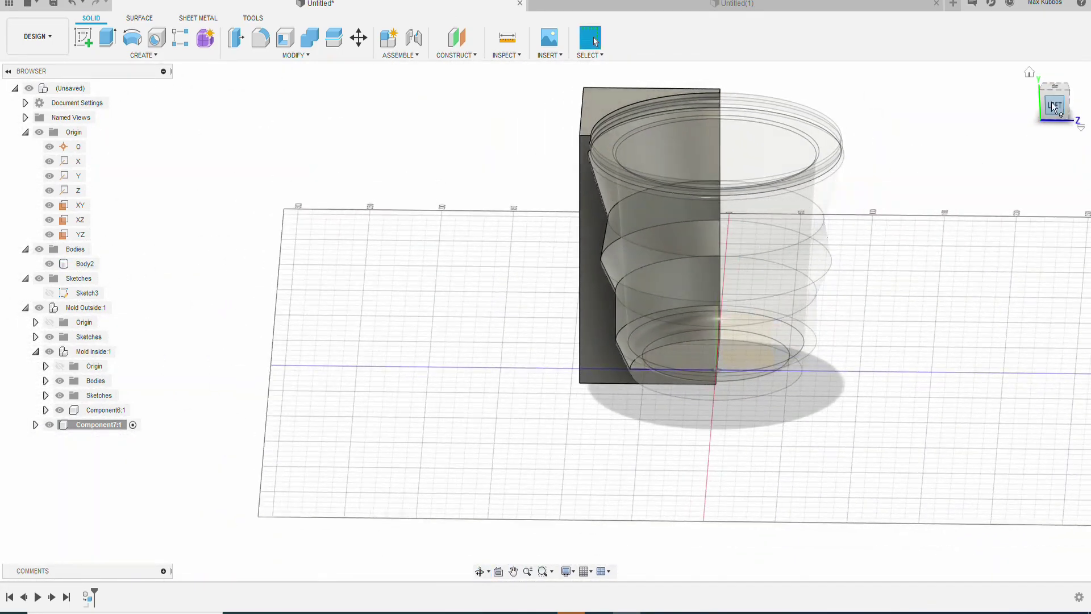
{"action": "left_click", "coordinate": [1054, 107]}
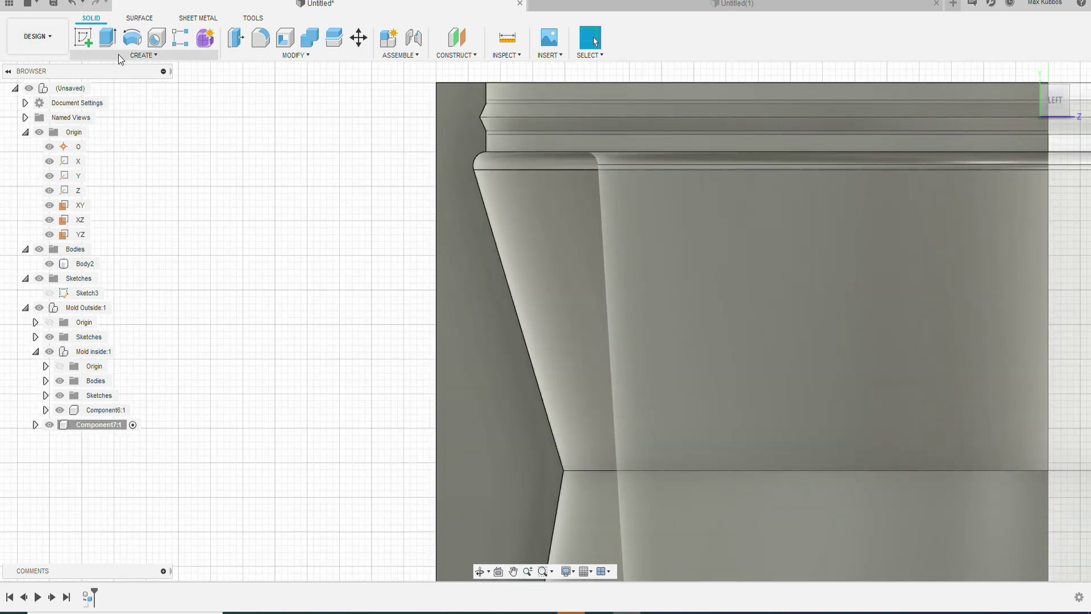
{"action": "left_click", "coordinate": [120, 57]}
{"action": "left_click", "coordinate": [339, 196]}
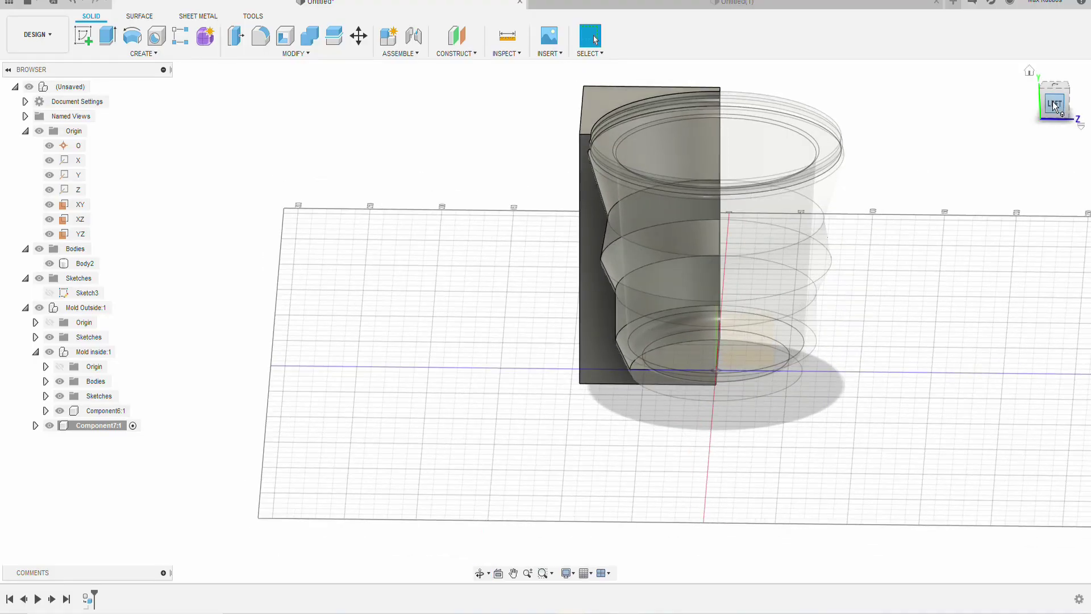
{"action": "left_click", "coordinate": [1054, 106]}
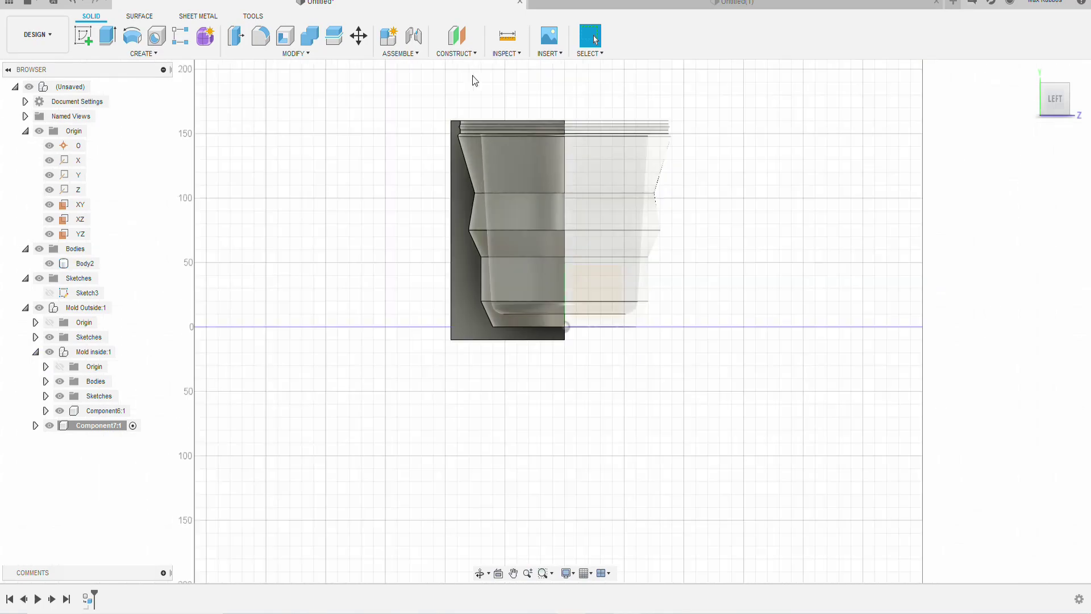
{"action": "left_click", "coordinate": [120, 57]}
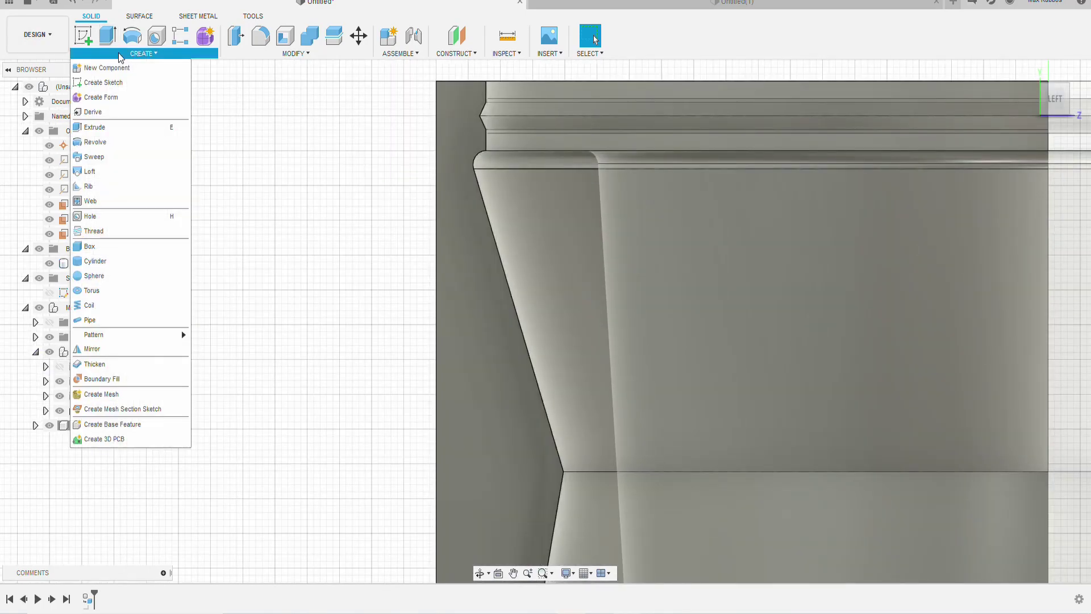
{"action": "left_click", "coordinate": [337, 196]}
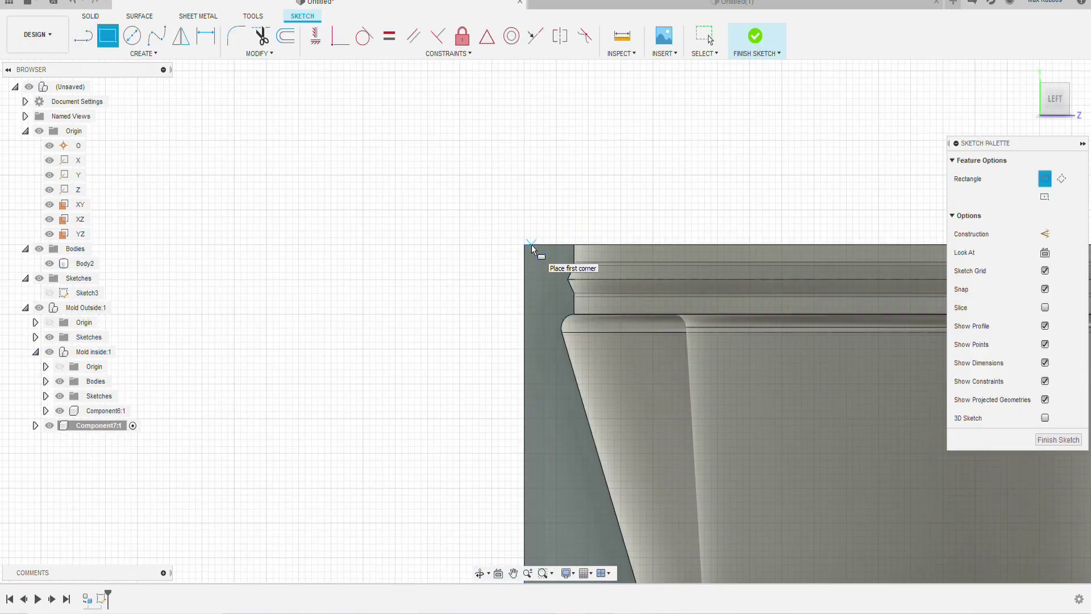
- Sketch a narrow upright rectangle about 170 mm tall just inside the outer edge of the block's cut face
{"action": "left_click", "coordinate": [531, 245]}
{"action": "scroll", "coordinate": [541, 419], "scroll_direction": "down", "scroll_amount": 3}
{"action": "scroll", "coordinate": [555, 469], "scroll_direction": "up", "scroll_amount": 3}
{"action": "scroll", "coordinate": [554, 469], "scroll_direction": "up", "scroll_amount": 3}
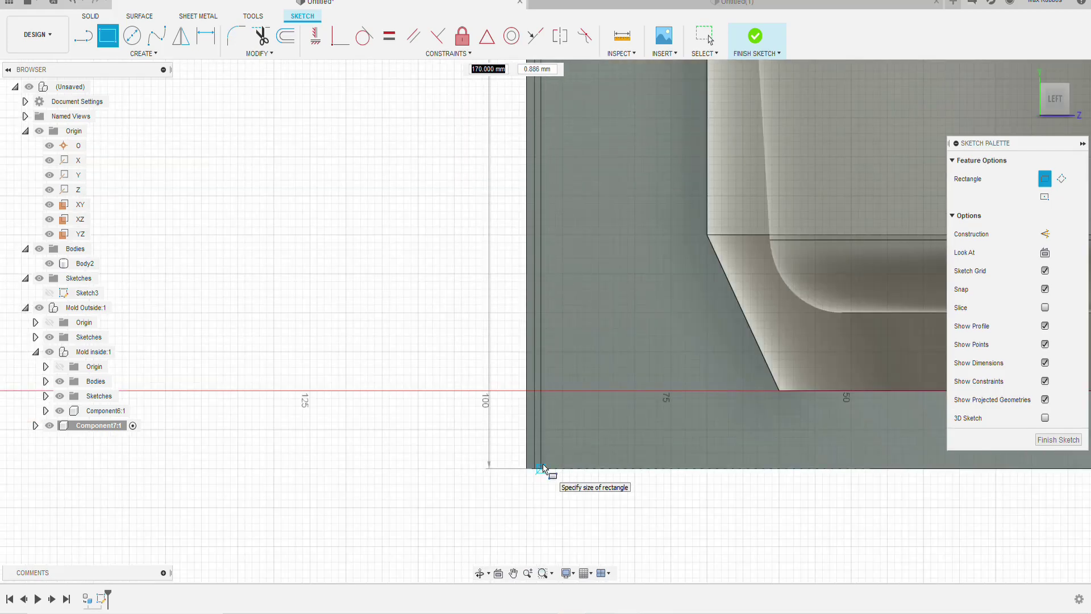
{"action": "left_click", "coordinate": [556, 468]}
- Sketch a 3 mm high horizontal rectangle along the base of the cut face, running from the upright strip toward the mold's centre
{"action": "scroll", "coordinate": [587, 255], "scroll_direction": "down", "scroll_amount": 5}
{"action": "scroll", "coordinate": [624, 110], "scroll_direction": "up", "scroll_amount": 5}
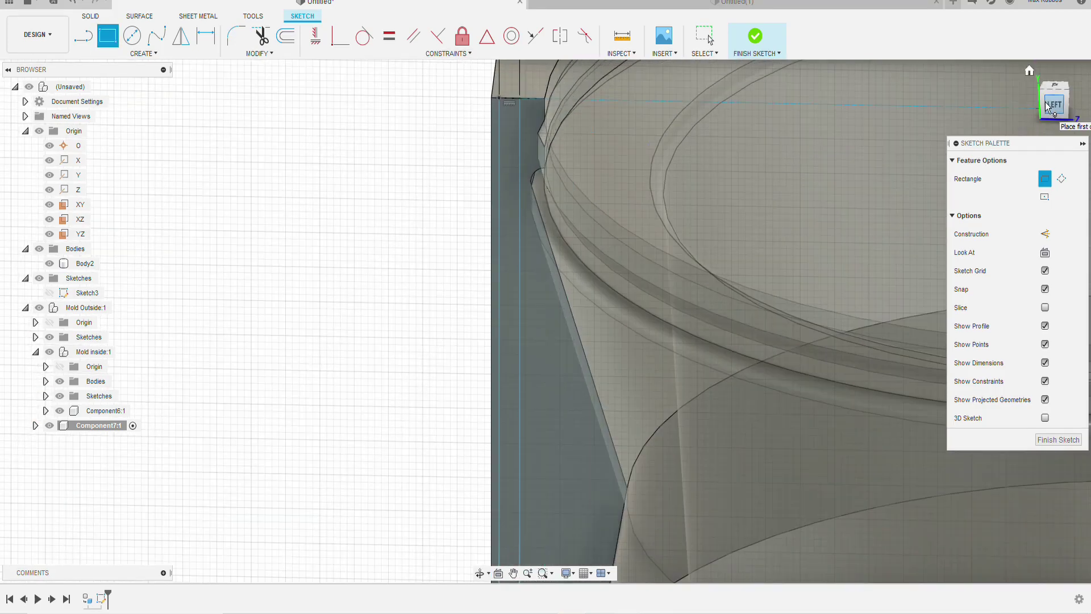
{"action": "left_click", "coordinate": [1048, 106]}
{"action": "scroll", "coordinate": [522, 390], "scroll_direction": "up", "scroll_amount": 5}
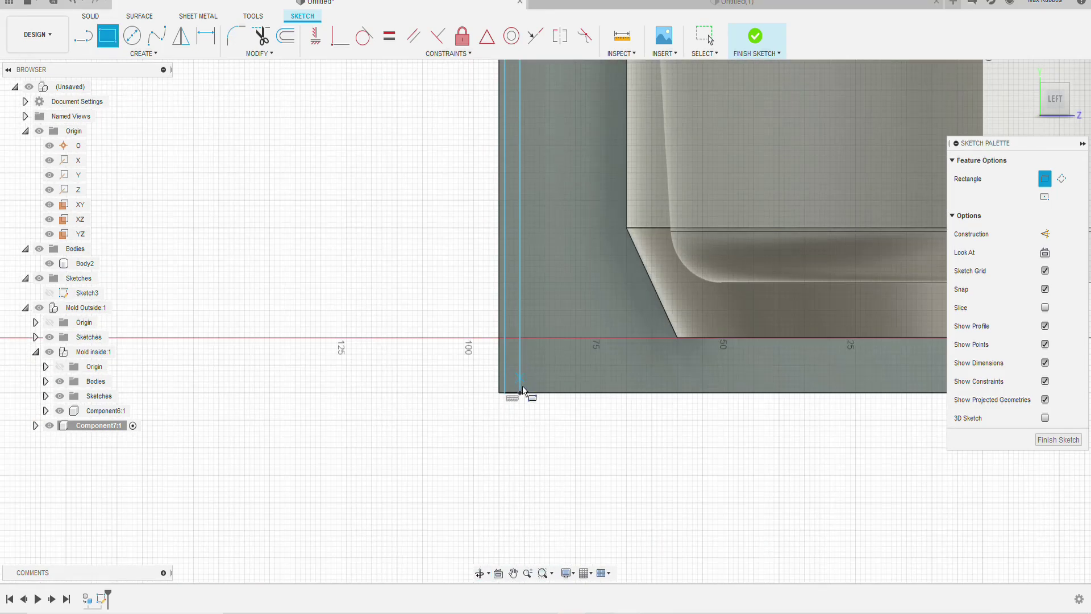
{"action": "scroll", "coordinate": [815, 377], "scroll_direction": "down", "scroll_amount": 3}
{"action": "type", "text": "3"}
{"action": "key", "text": "Tab"}
{"action": "left_click", "coordinate": [920, 376]}
{"action": "scroll", "coordinate": [661, 375], "scroll_direction": "up", "scroll_amount": 5}
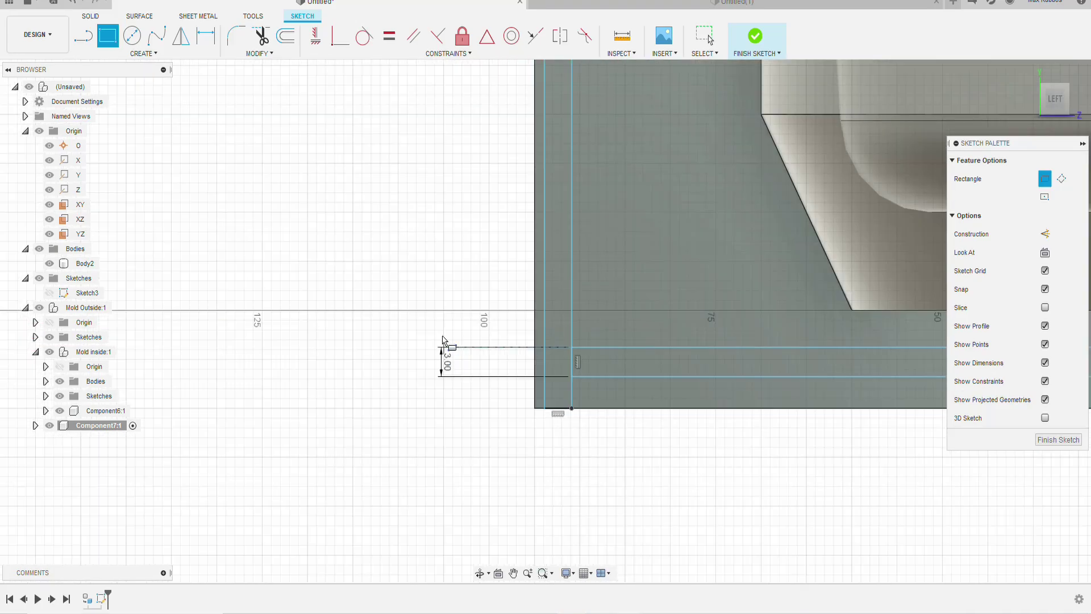
- Try to trim the lines where the upright and horizontal strips meet, and undo the trim
{"action": "key", "text": "l"}
{"action": "left_click", "coordinate": [261, 36]}
{"action": "left_click", "coordinate": [562, 372]}
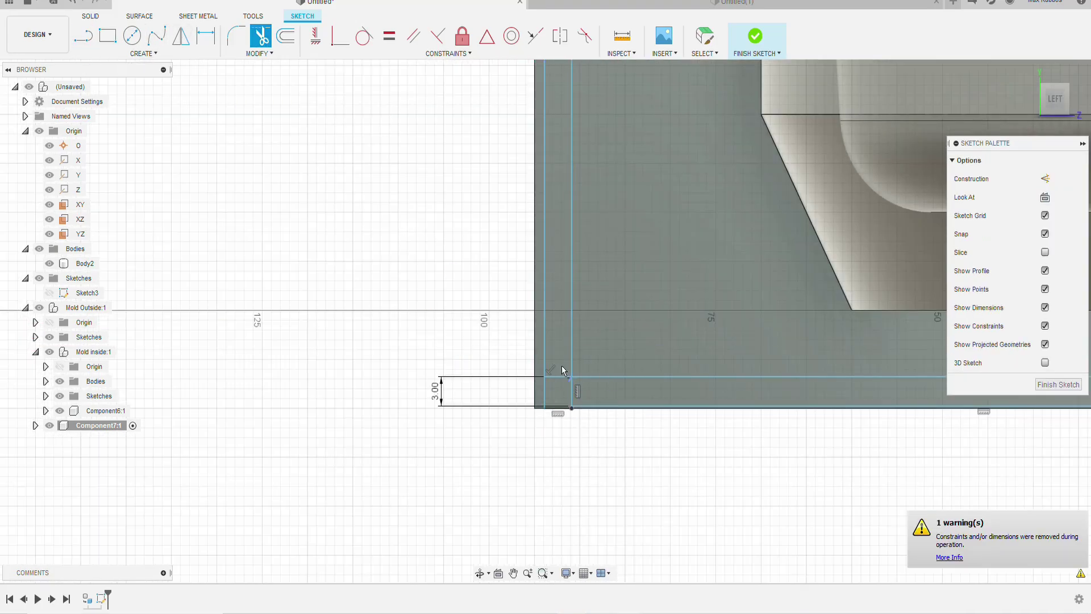
{"action": "scroll", "coordinate": [753, 409], "scroll_direction": "down", "scroll_amount": 3}
{"action": "scroll", "coordinate": [736, 412], "scroll_direction": "up", "scroll_amount": 3}
{"action": "key", "text": "ctrl+z"}
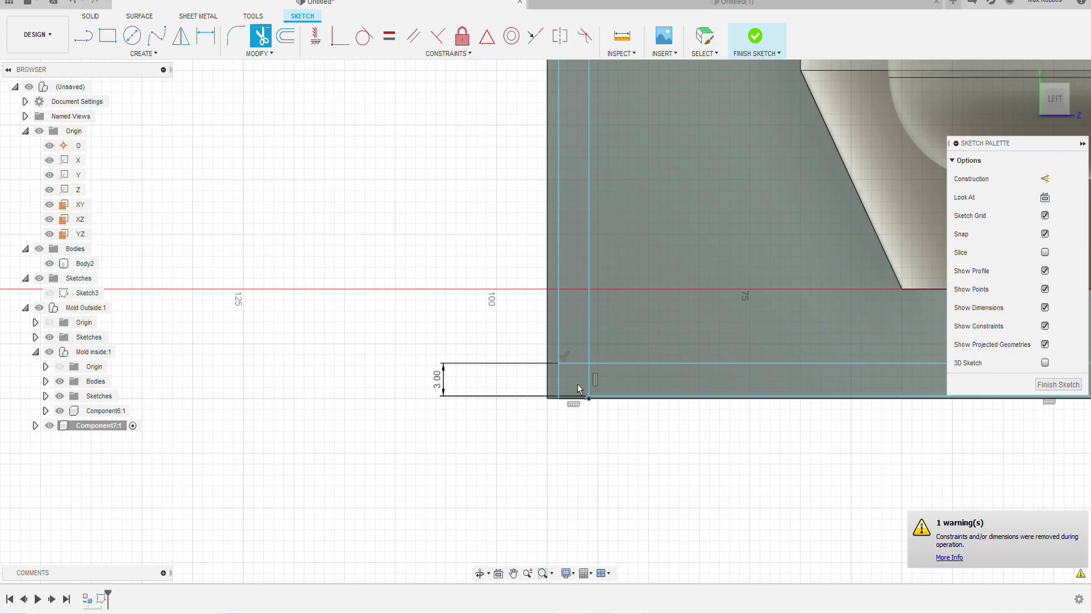
- Trim the surplus lines at the strips' lower corner so they form one L-shaped profile
{"action": "scroll", "coordinate": [830, 519], "scroll_direction": "down", "scroll_amount": 2}
{"action": "left_click", "coordinate": [260, 36]}
{"action": "left_click", "coordinate": [689, 418]}
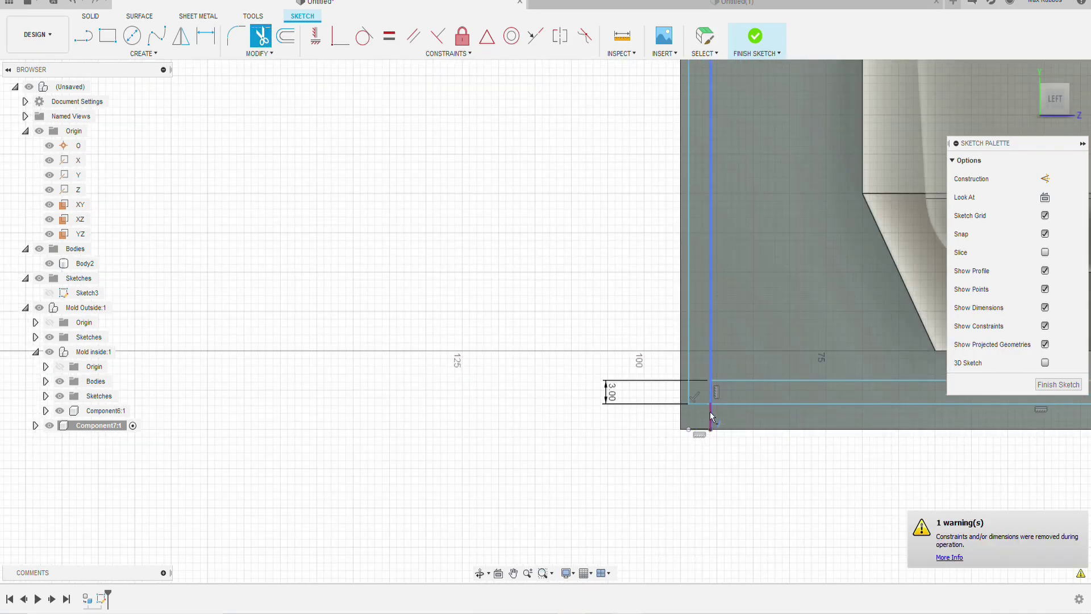
{"action": "left_click", "coordinate": [711, 419]}
{"action": "scroll", "coordinate": [979, 443], "scroll_direction": "down", "scroll_amount": 3}
{"action": "scroll", "coordinate": [1048, 438], "scroll_direction": "up", "scroll_amount": 3}
{"action": "key", "text": "ctrl+z"}
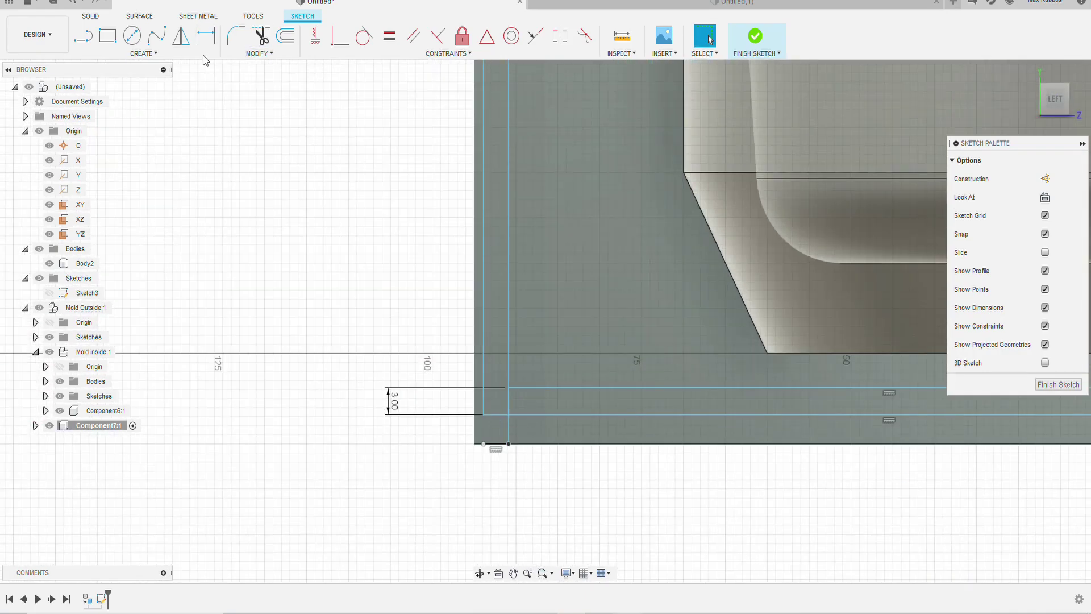
- Extrude the L-shaped profile outward from the block's cut face as a raised ridge
{"action": "key", "text": "e"}
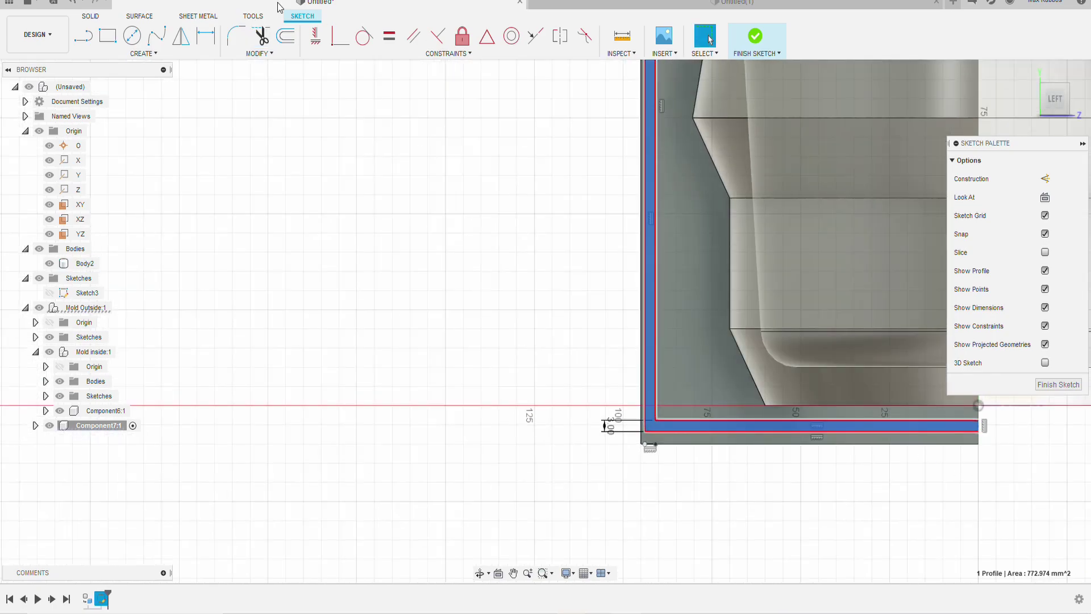
{"action": "middle_click_drag", "start_coordinate": [580, 306], "coordinate": [447, 258], "text": "shift"}
{"action": "left_click_drag", "start_coordinate": [446, 258], "coordinate": [456, 246]}
{"action": "key", "text": "Return"}
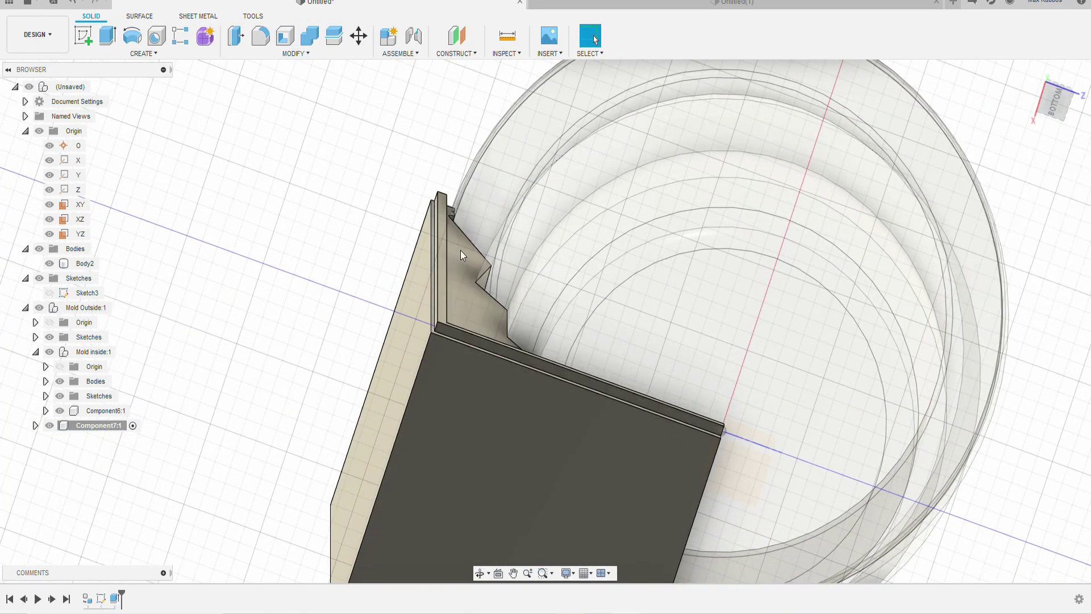
- Chamfer the long edges of the L-shaped ridge with an equal distance of 1 mm
{"action": "scroll", "coordinate": [478, 312], "scroll_direction": "up", "scroll_amount": 2}
{"action": "left_click", "coordinate": [248, 97]}
{"action": "left_click", "coordinate": [422, 249]}
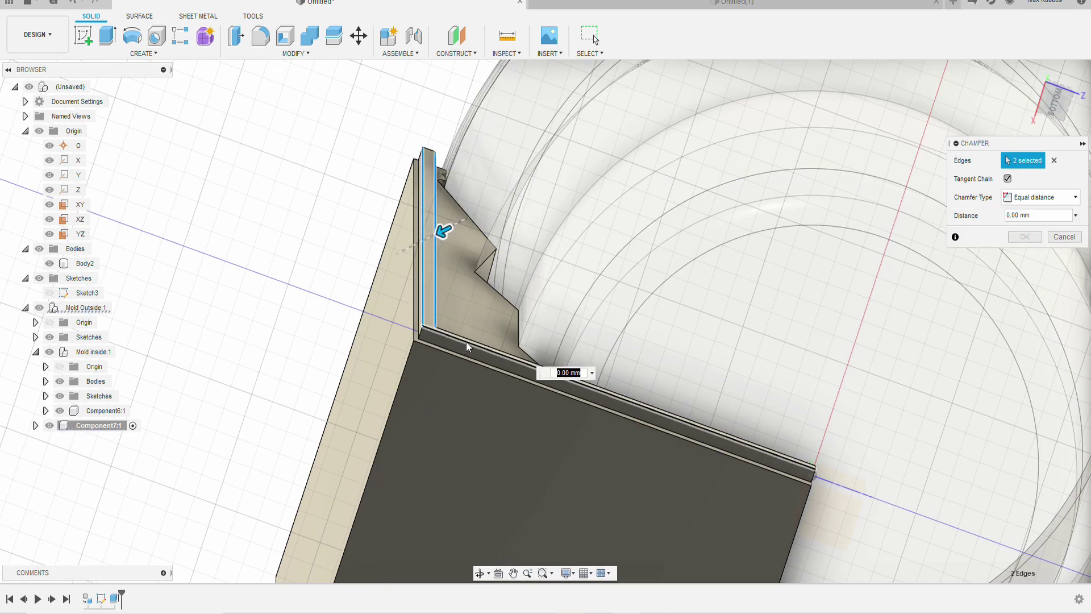
{"action": "left_click", "coordinate": [466, 342]}
{"action": "scroll", "coordinate": [466, 339], "scroll_direction": "up", "scroll_amount": 5}
{"action": "type", "text": "1"}
{"action": "key", "text": "Return"}
{"action": "scroll", "coordinate": [687, 334], "scroll_direction": "down", "scroll_amount": 3}
{"action": "middle_click_drag", "start_coordinate": [686, 337], "coordinate": [748, 397], "text": "shift"}
{"action": "scroll", "coordinate": [852, 369], "scroll_direction": "down", "scroll_amount": 4}
{"action": "middle_click_drag", "start_coordinate": [853, 370], "coordinate": [946, 366], "text": "shift"}
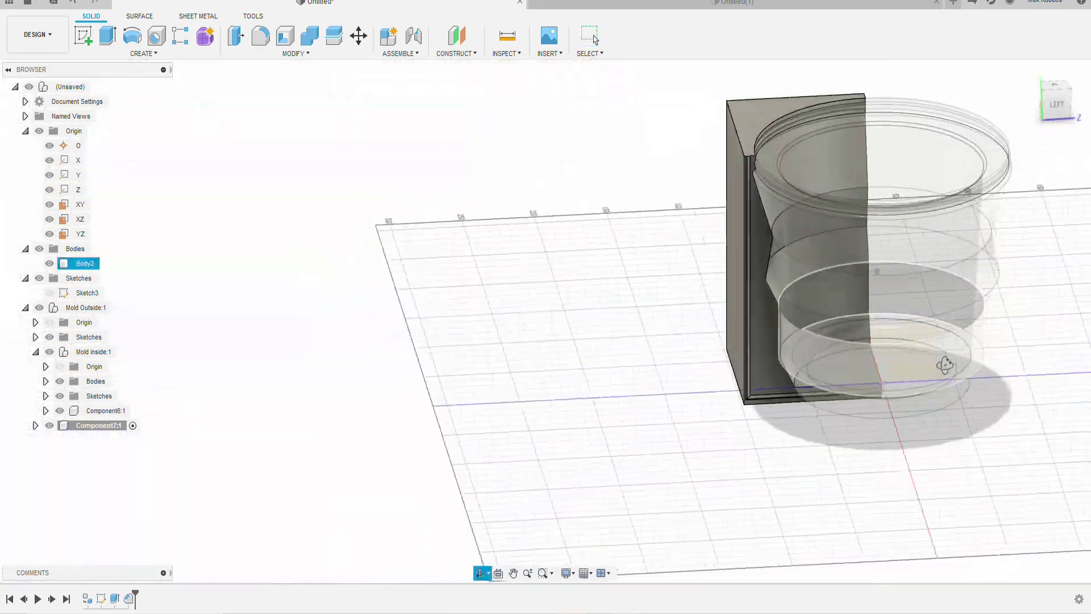
{"action": "left_click", "coordinate": [358, 36]}
{"action": "left_click", "coordinate": [807, 227]}
{"action": "left_click", "coordinate": [1035, 197]}
{"action": "left_click", "coordinate": [1003, 234]}
{"action": "left_click", "coordinate": [1014, 216]}
{"action": "left_click", "coordinate": [939, 263]}
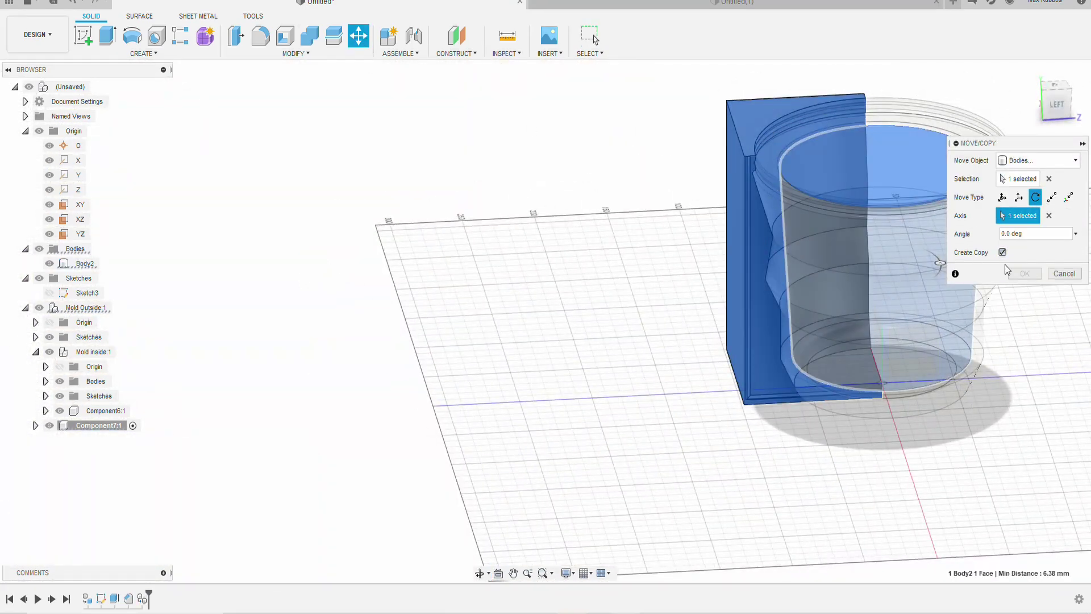
{"action": "scroll", "coordinate": [1001, 284], "scroll_direction": "down", "scroll_amount": 2}
{"action": "middle_click_drag", "start_coordinate": [1001, 321], "coordinate": [733, 372]}
{"action": "left_click_drag", "start_coordinate": [1025, 235], "coordinate": [999, 234]}
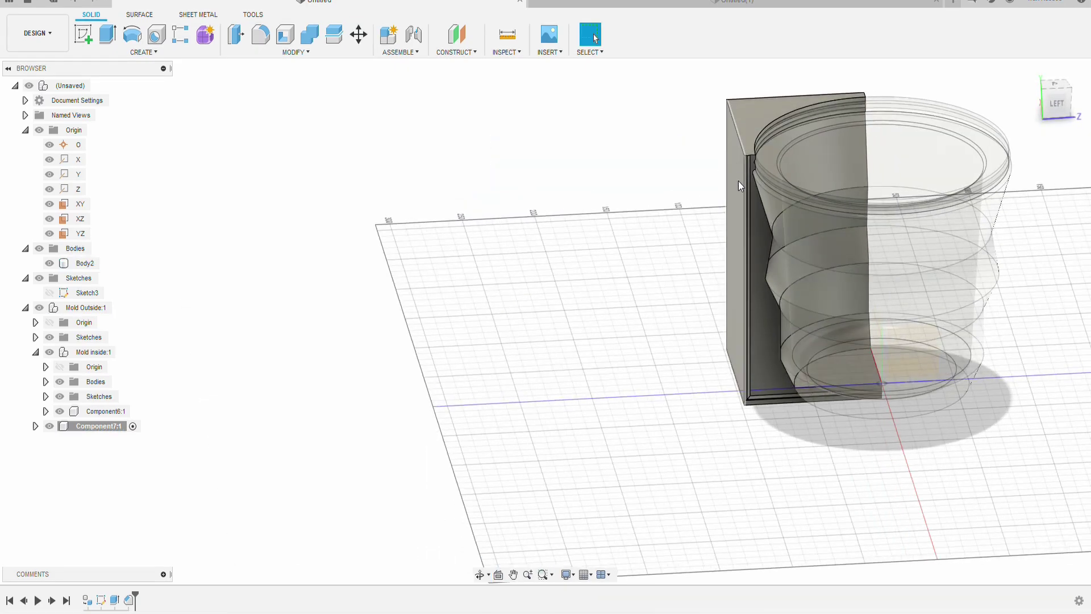
- Copy the outer quarter block by rotating it 90° around the core's central axis with Move/Copy
{"action": "key", "text": "m"}
{"action": "left_click", "coordinate": [732, 168]}
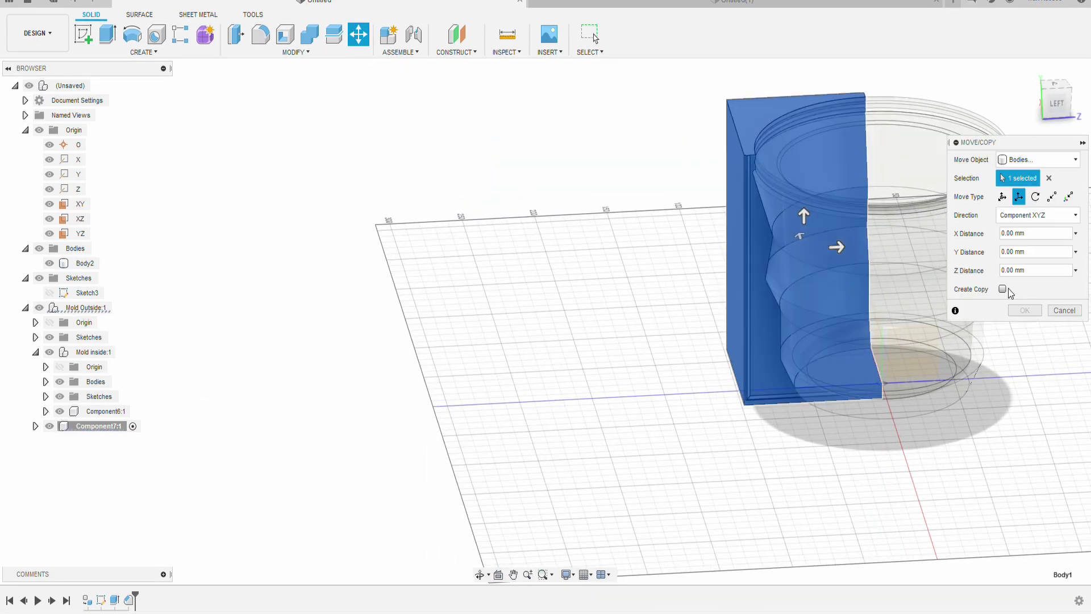
{"action": "left_click", "coordinate": [1035, 196]}
{"action": "left_click", "coordinate": [1002, 233]}
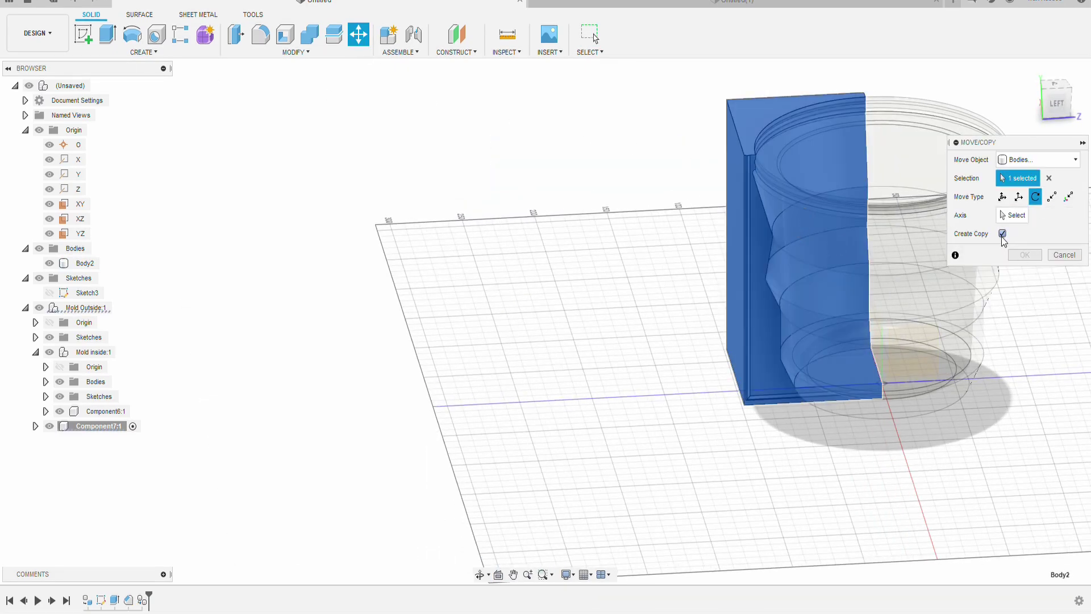
{"action": "left_click", "coordinate": [891, 174]}
{"action": "scroll", "coordinate": [878, 299], "scroll_direction": "down", "scroll_amount": 1}
{"action": "middle_click_drag", "start_coordinate": [996, 309], "coordinate": [691, 293], "text": "shift"}
{"action": "type", "text": "90"}
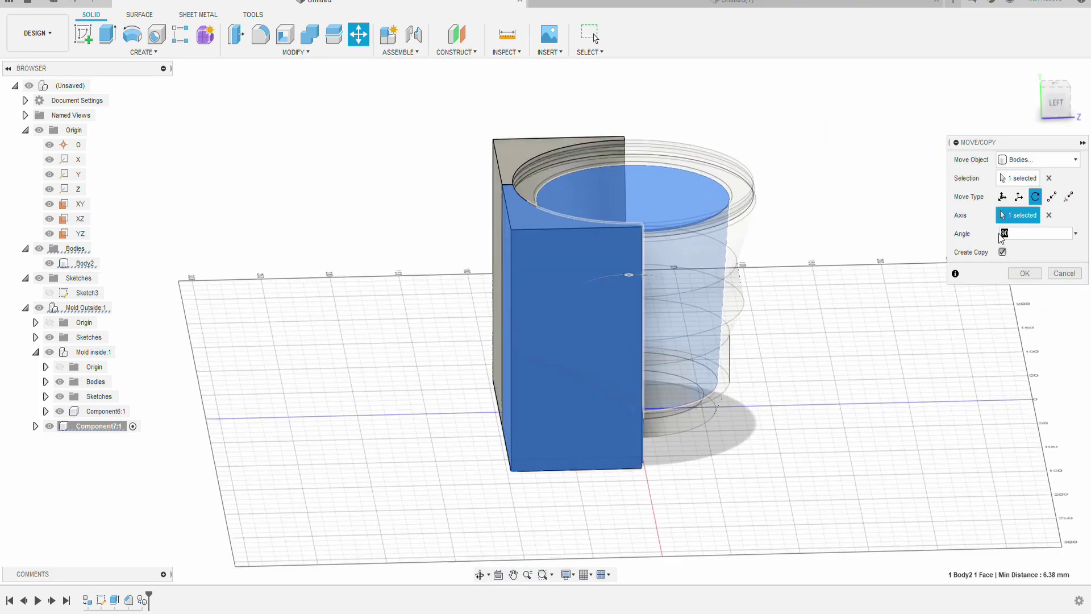
{"action": "left_click", "coordinate": [1025, 274]}
- Try to cut the rotated copy out of the original quarter block with Combine
{"action": "middle_click_drag", "start_coordinate": [830, 324], "coordinate": [764, 326], "text": "shift"}
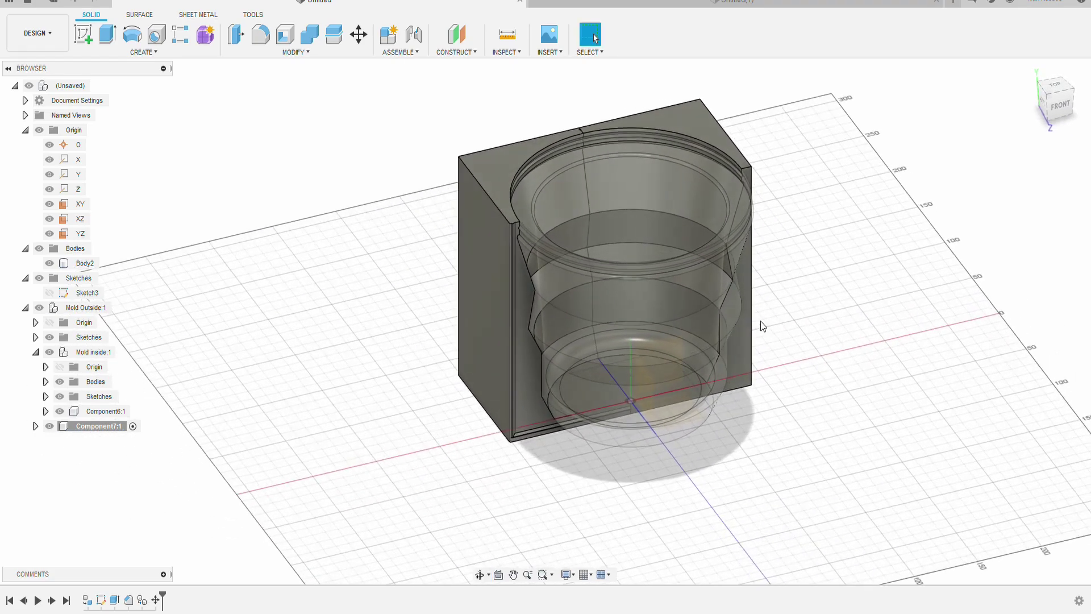
{"action": "left_click", "coordinate": [309, 34]}
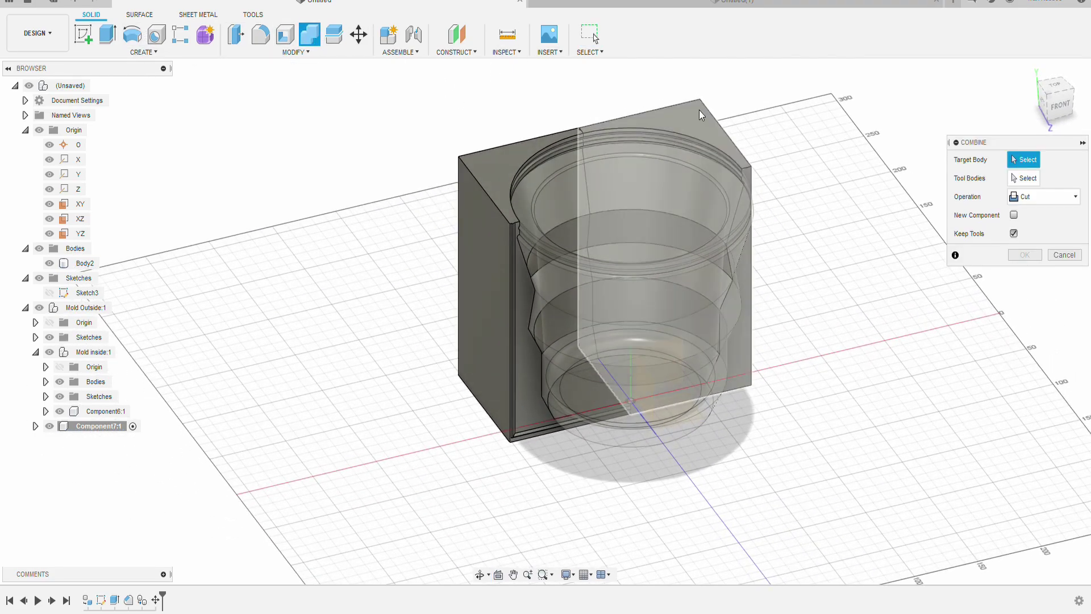
{"action": "left_click", "coordinate": [700, 115]}
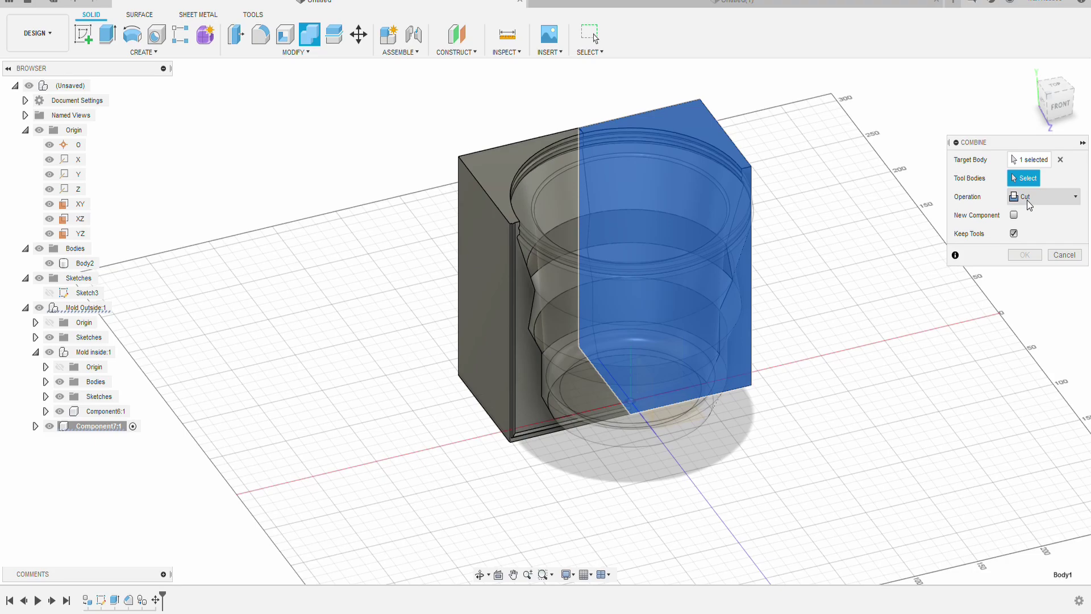
{"action": "left_click", "coordinate": [518, 159]}
{"action": "left_click", "coordinate": [1027, 251]}
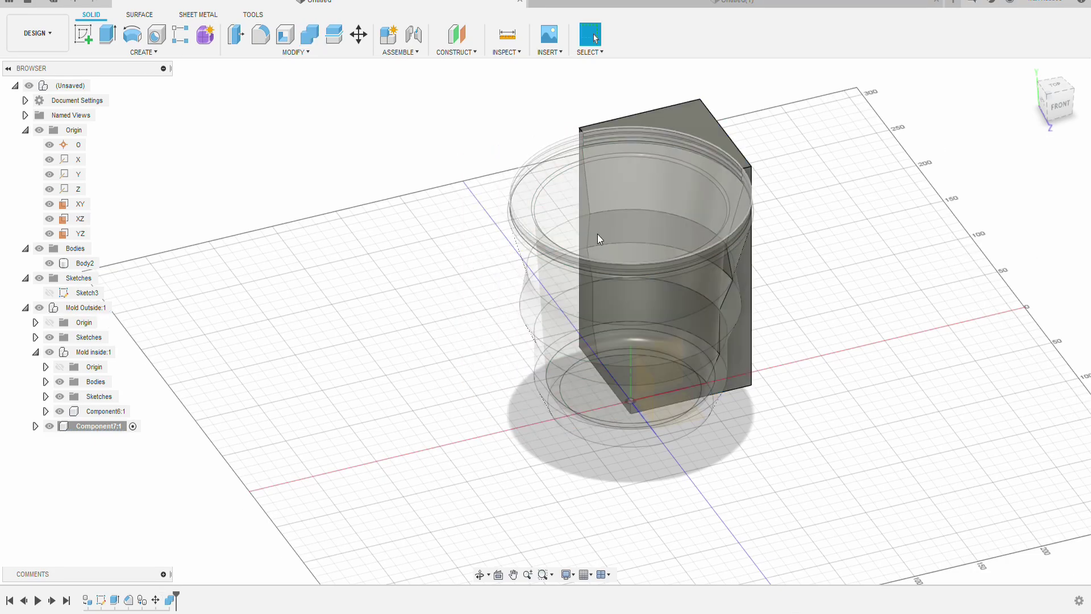
- Cut the original quarter block out of the rotated copy with Combine, without keeping the tool body
{"action": "middle_click_drag", "start_coordinate": [794, 215], "coordinate": [799, 164], "text": "shift"}
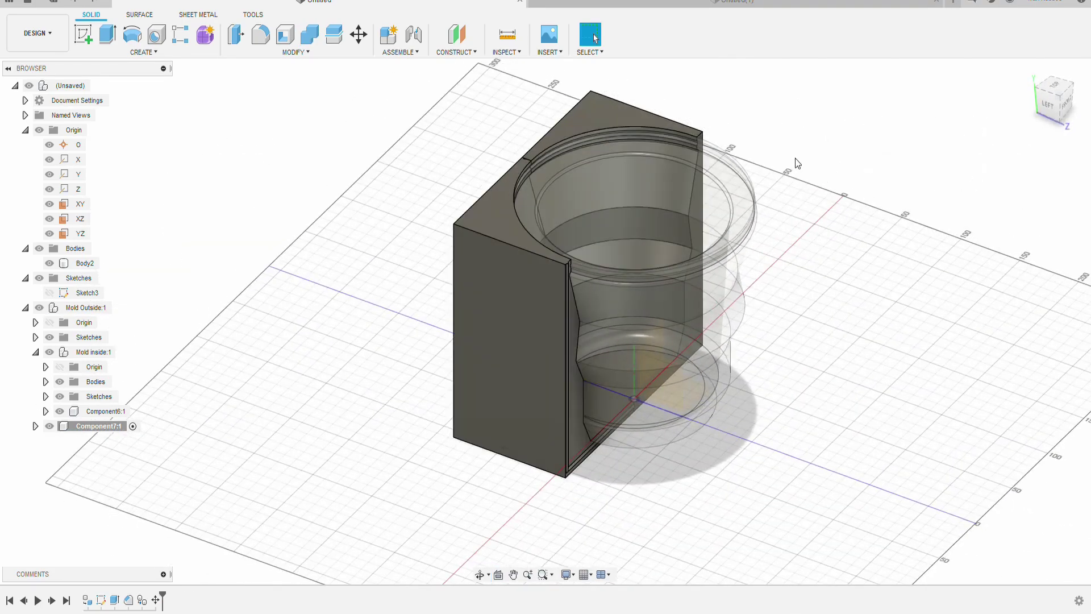
{"action": "left_click", "coordinate": [310, 36]}
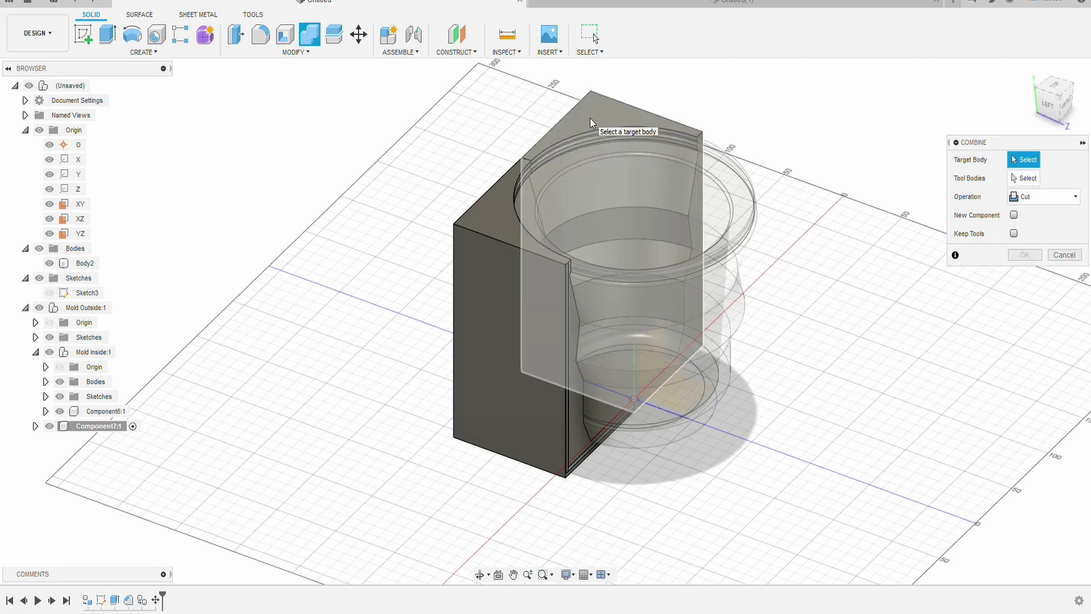
{"action": "left_click", "coordinate": [590, 122]}
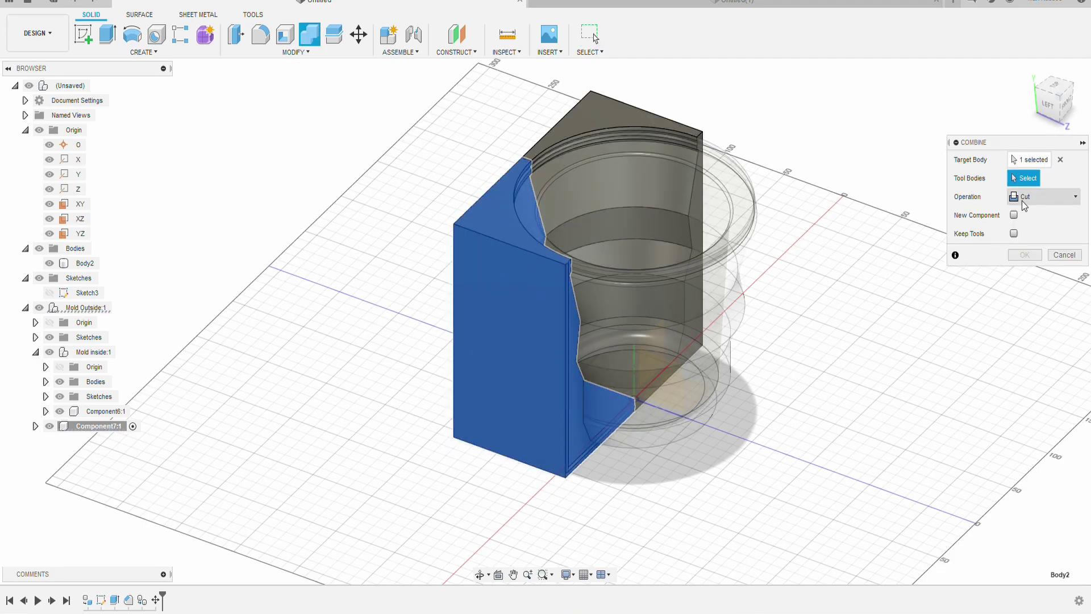
{"action": "left_click", "coordinate": [617, 130]}
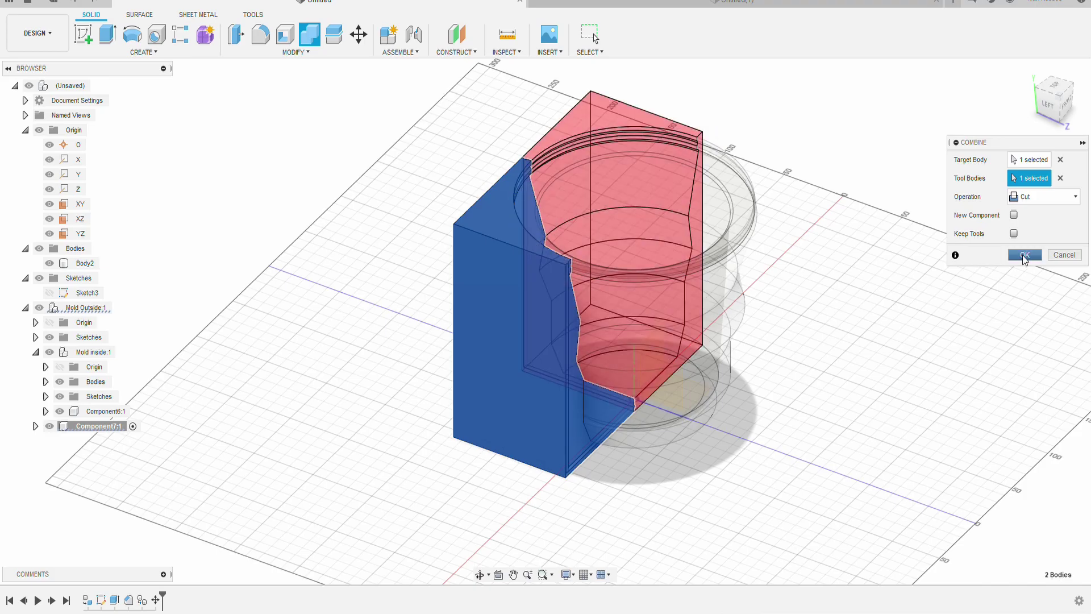
{"action": "left_click", "coordinate": [1024, 255]}
- Examine the remaining quarter block's interlocking ridge and groove, and the finished mold with four outer blocks spread around the core
{"action": "middle_click_drag", "start_coordinate": [738, 302], "coordinate": [793, 302], "text": "shift"}
{"action": "scroll", "coordinate": [777, 212], "scroll_direction": "up", "scroll_amount": 5}
{"action": "scroll", "coordinate": [809, 199], "scroll_direction": "down", "scroll_amount": 4}
{"action": "scroll", "coordinate": [792, 302], "scroll_direction": "up", "scroll_amount": 5}
{"action": "scroll", "coordinate": [796, 302], "scroll_direction": "up", "scroll_amount": 3}
{"action": "scroll", "coordinate": [795, 301], "scroll_direction": "down", "scroll_amount": 5}
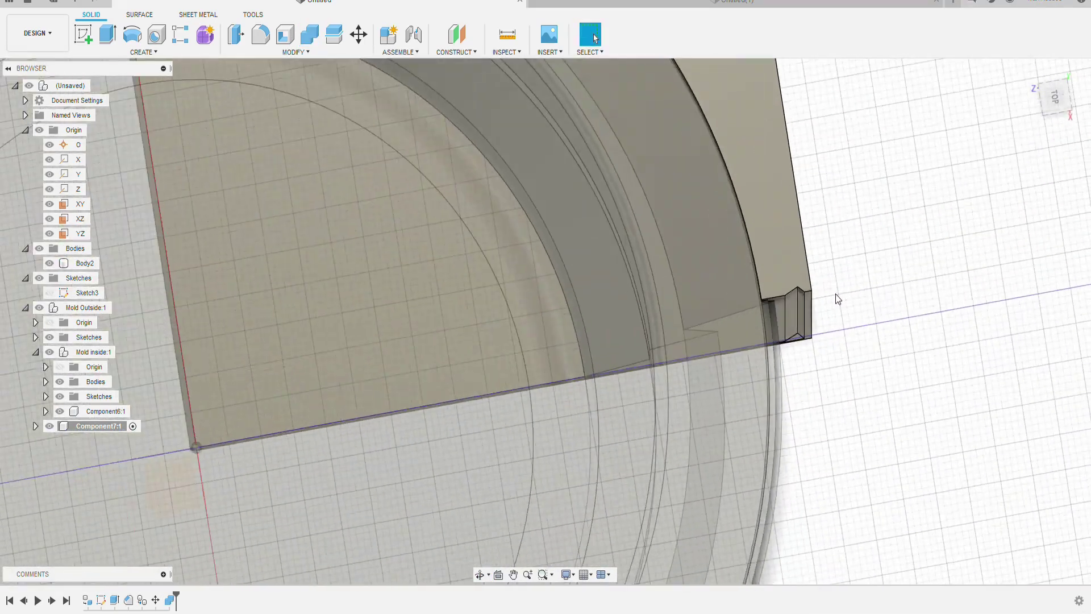
{"action": "scroll", "coordinate": [734, 294], "scroll_direction": "up", "scroll_amount": 7}
{"action": "scroll", "coordinate": [740, 140], "scroll_direction": "up", "scroll_amount": 2}
{"action": "middle_click_drag", "start_coordinate": [740, 140], "coordinate": [304, 204], "text": "shift"}
{"action": "scroll", "coordinate": [627, 175], "scroll_direction": "down", "scroll_amount": 6}
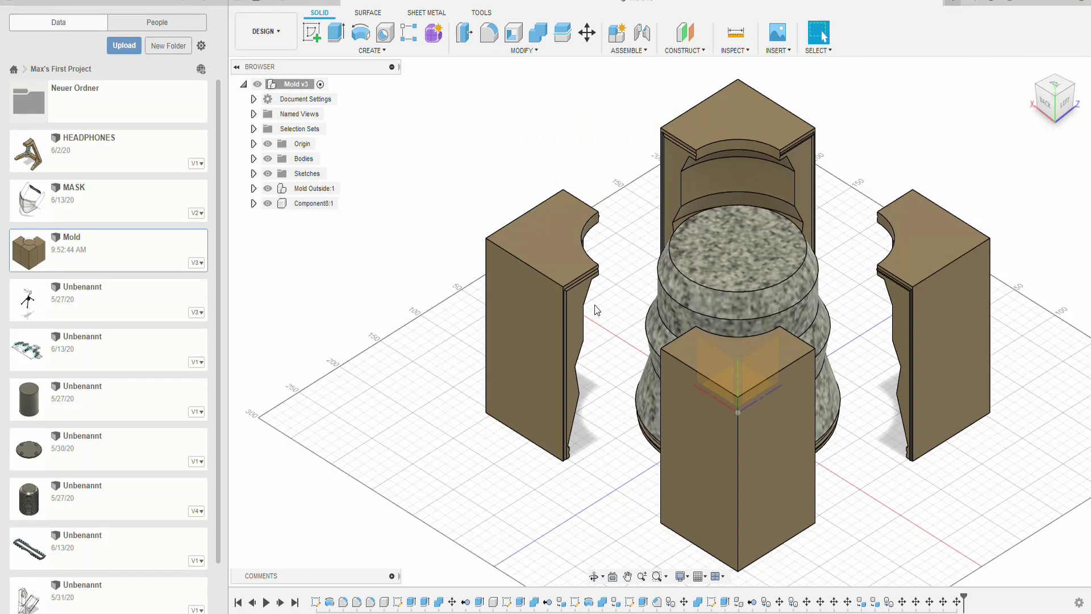
{"action": "middle_click_drag", "start_coordinate": [597, 310], "coordinate": [770, 232]}
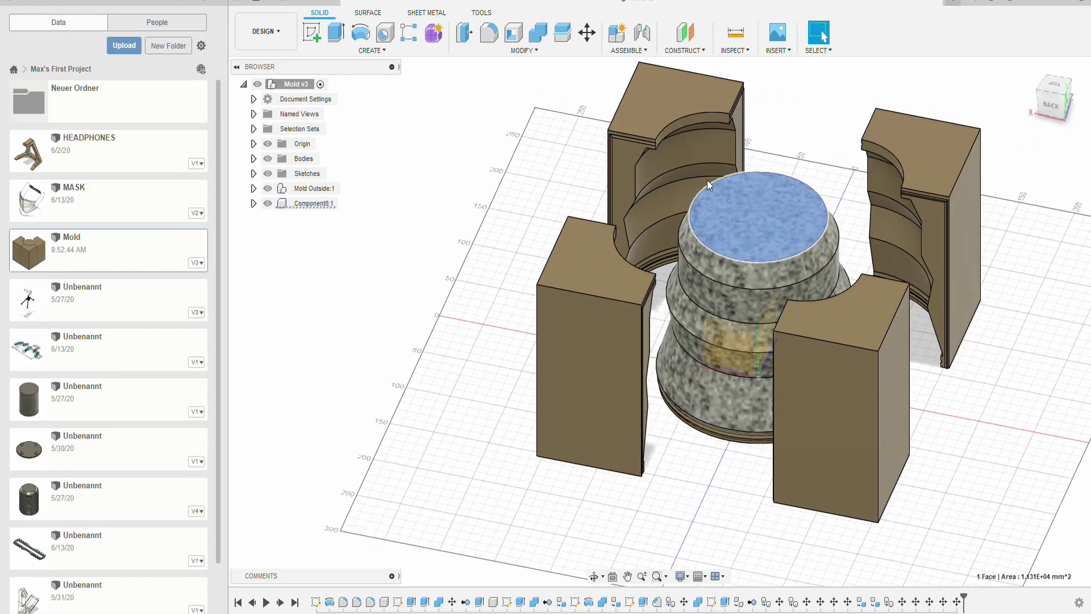
- Move the stone-textured pot body 225 mm up along the Y axis, lifting it clear of the inner core
{"action": "left_click", "coordinate": [771, 231]}
{"action": "key", "text": "m"}
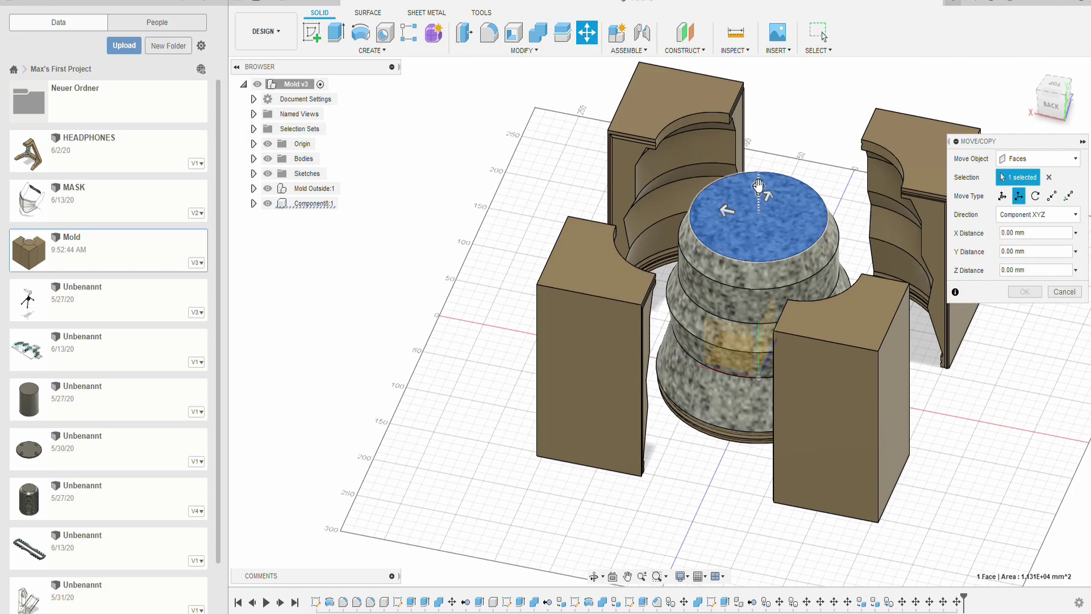
{"action": "left_click", "coordinate": [1050, 164]}
{"action": "left_click", "coordinate": [1035, 192]}
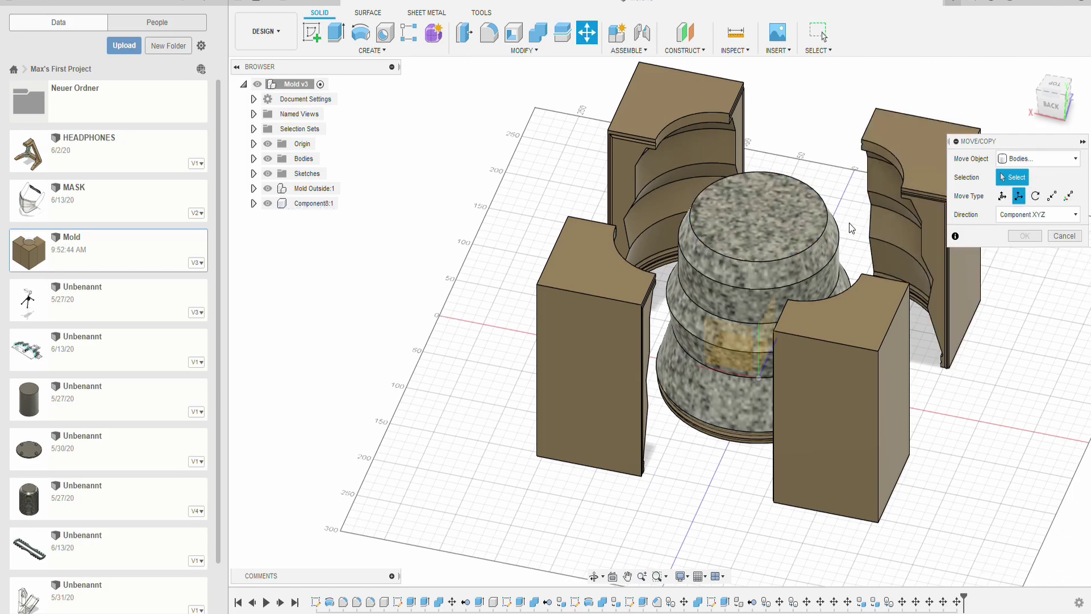
{"action": "left_click", "coordinate": [760, 214]}
{"action": "left_click_drag", "start_coordinate": [760, 262], "coordinate": [786, 104]}
{"action": "scroll", "coordinate": [759, 222], "scroll_direction": "down", "scroll_amount": 3}
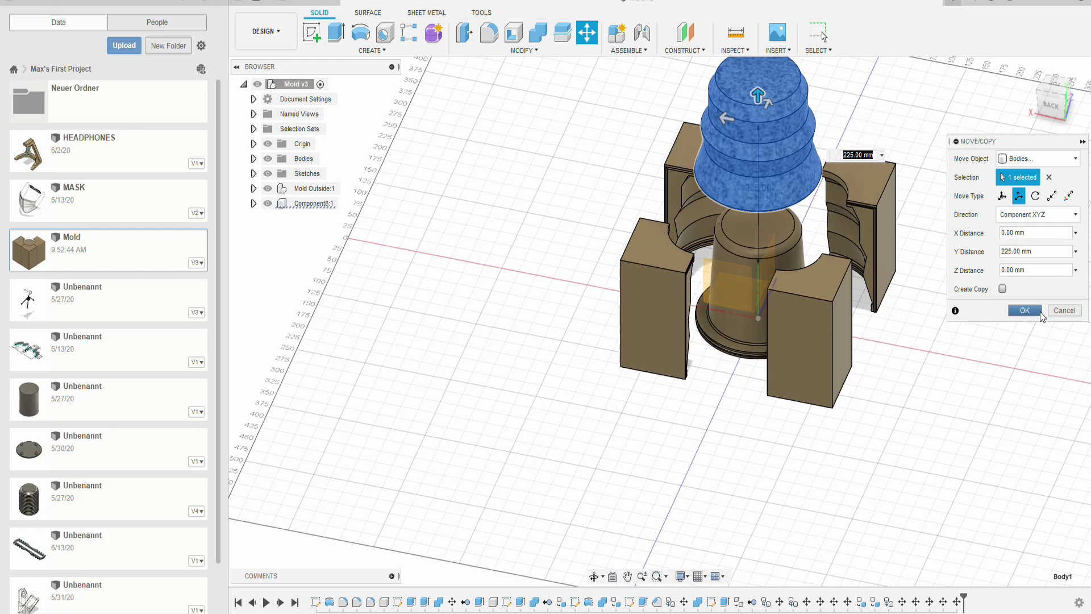
{"action": "left_click", "coordinate": [1025, 310]}
- Examine the exploded mold from several sides, including the raised pot, inner core and four outer blocks
{"action": "middle_click_drag", "start_coordinate": [969, 260], "coordinate": [891, 289]}
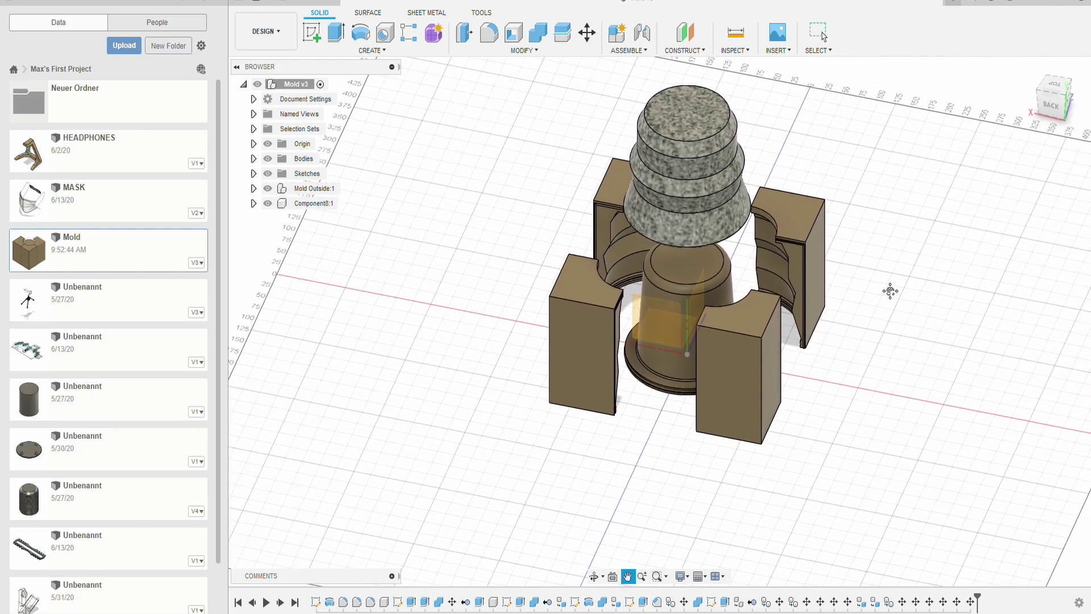
{"action": "left_click", "coordinate": [1064, 102]}
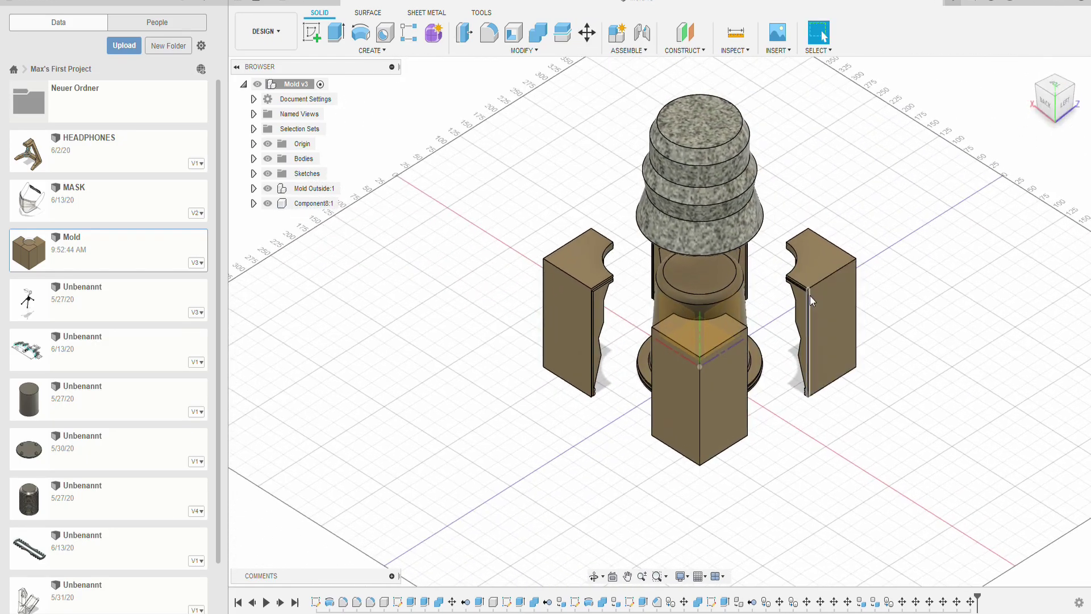
{"action": "left_click", "coordinate": [1046, 94]}
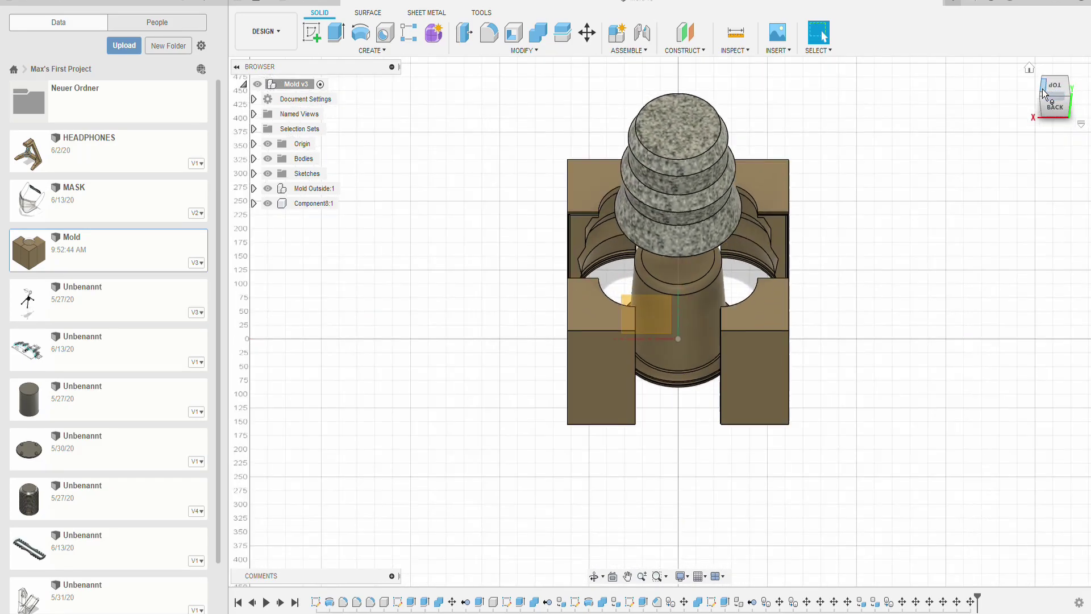
{"action": "left_click", "coordinate": [1045, 93]}
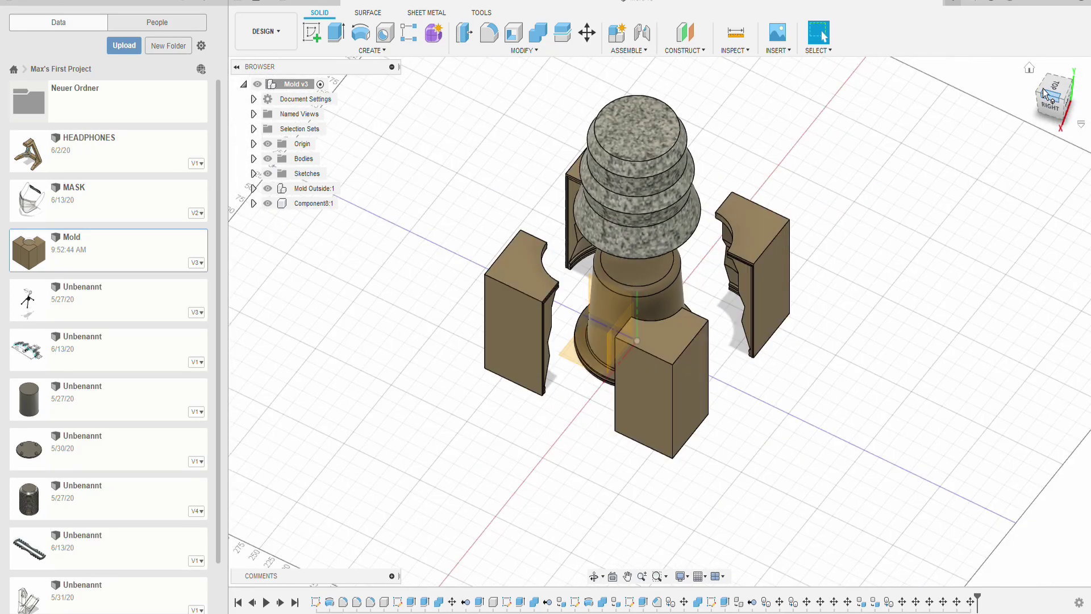
{"action": "left_click", "coordinate": [1043, 91]}
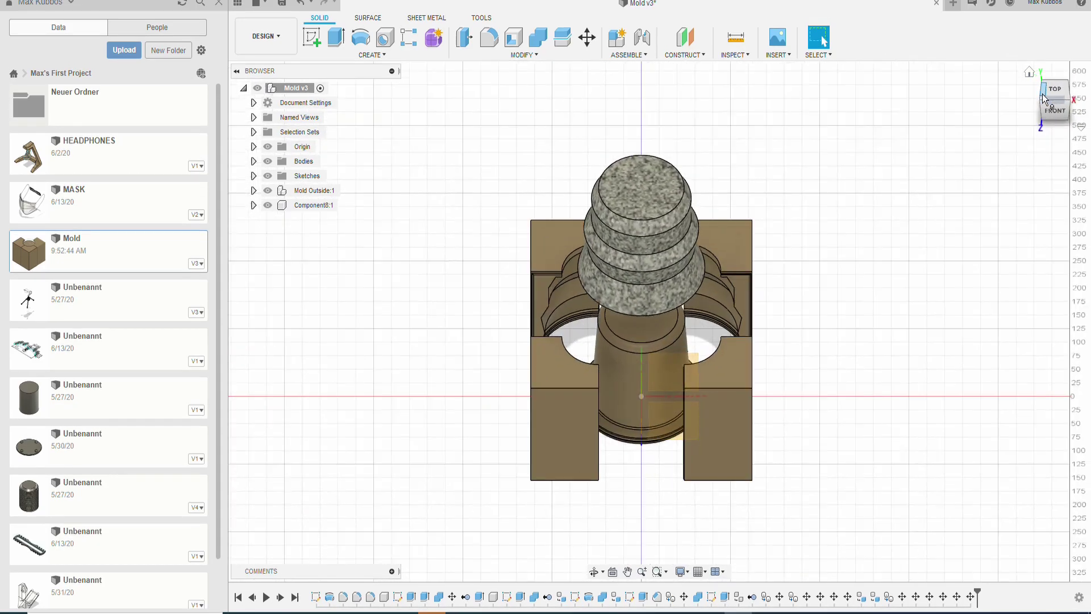
{"action": "left_click", "coordinate": [1044, 97]}
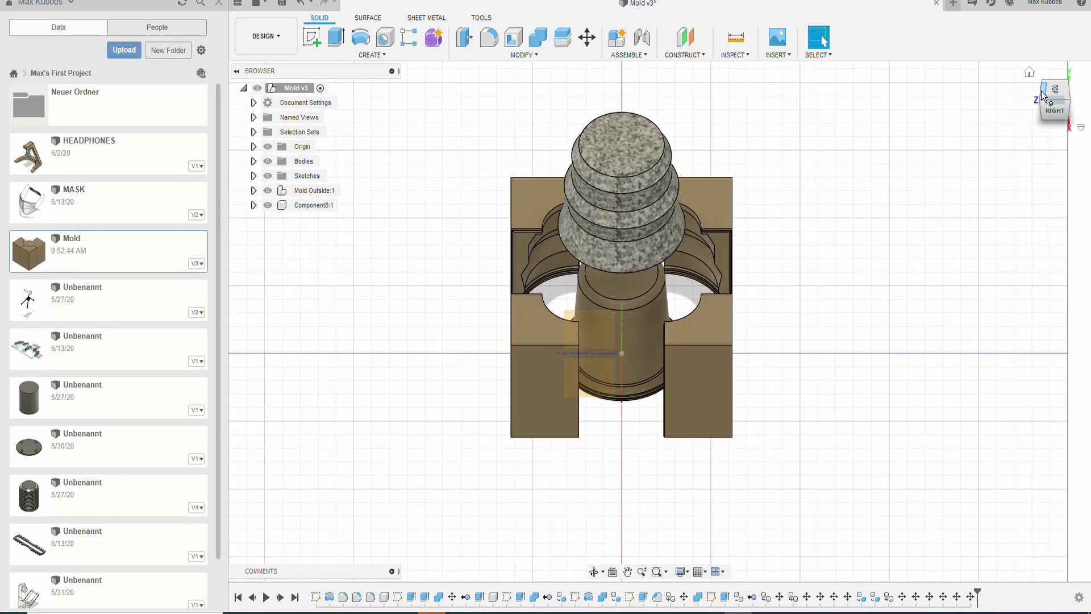